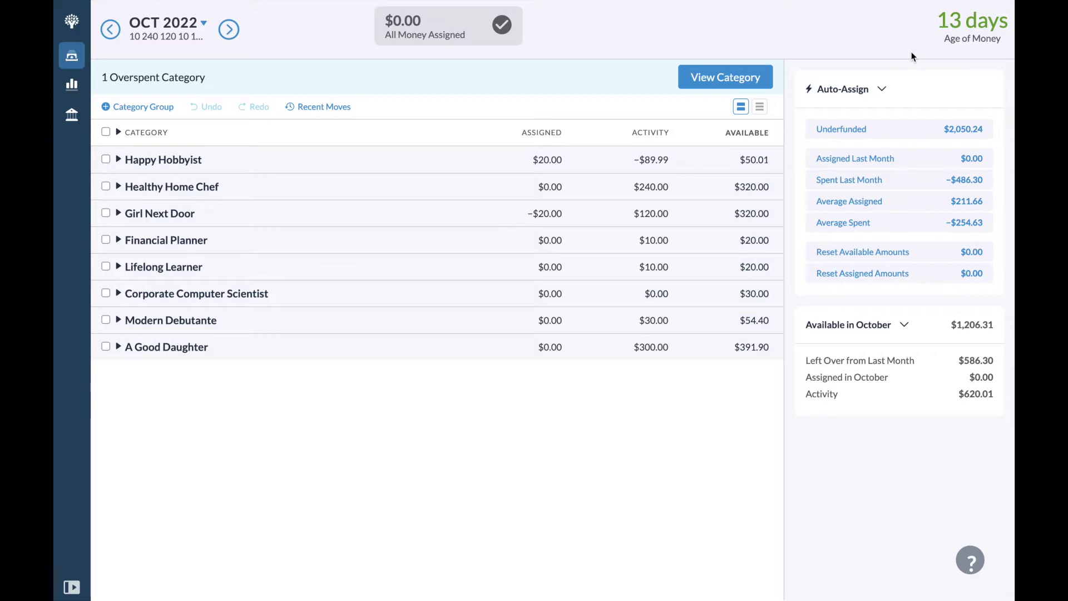
- Cover Apple Care's overspending from Happy Hobbyist: Holding so Apple Care reaches $0.00
left_click(118, 160)
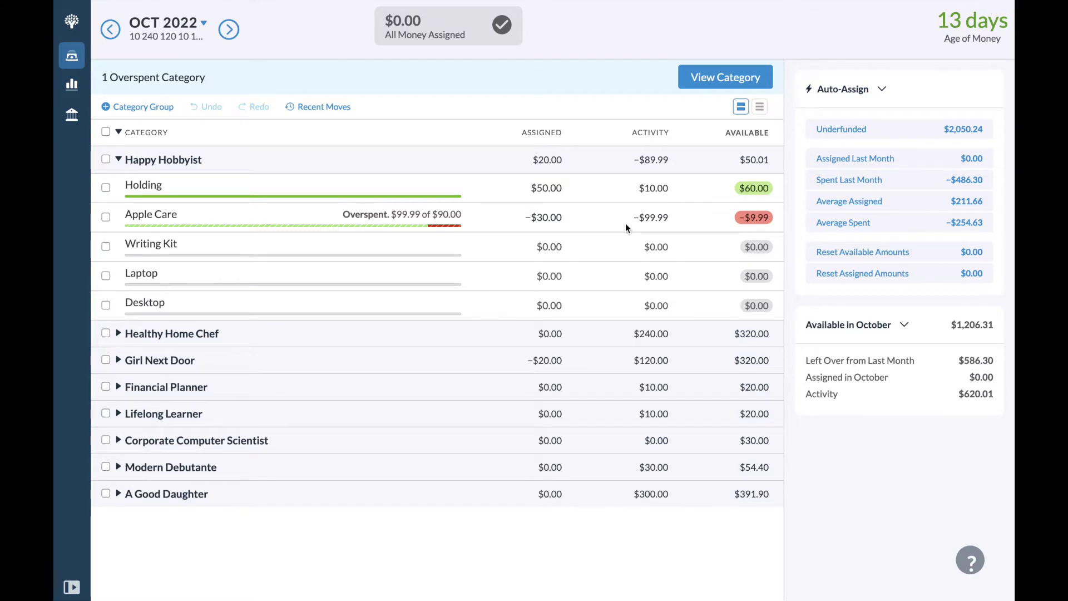
left_click(754, 218)
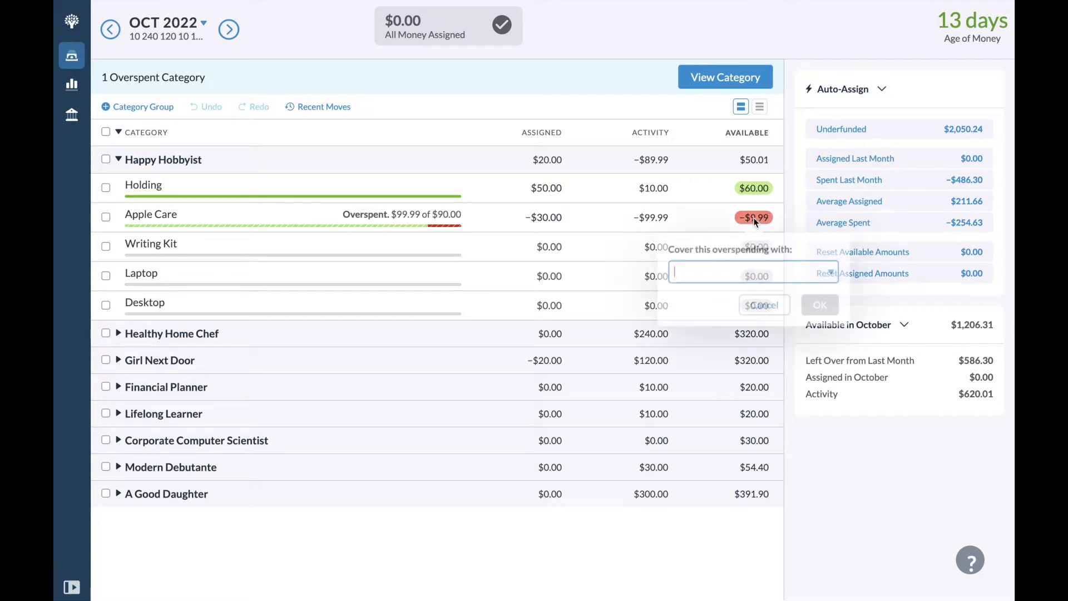
left_click(718, 279)
type("holding")
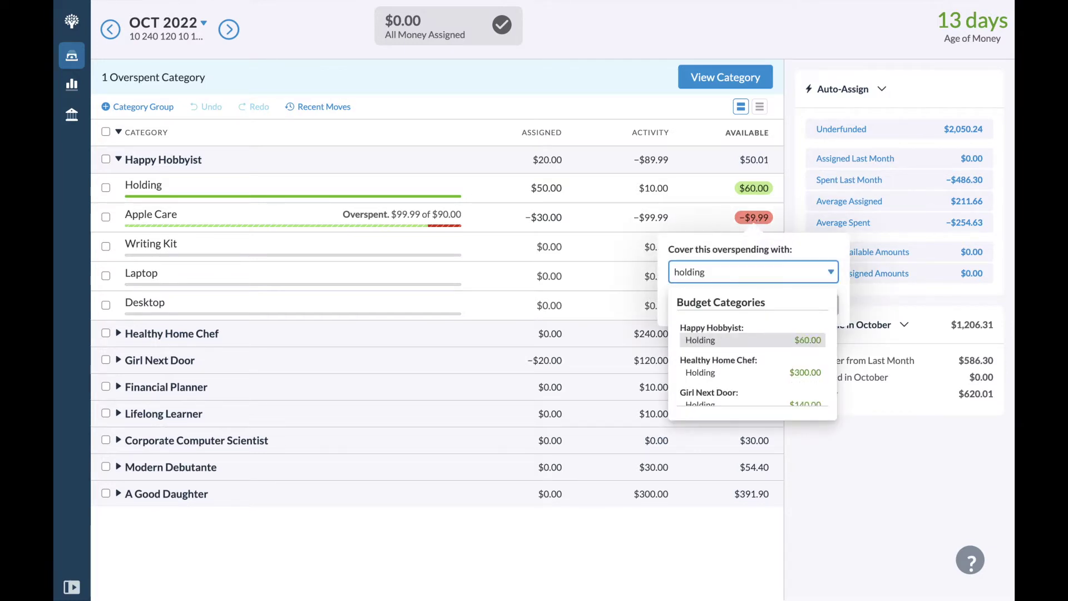
left_click(711, 337)
left_click(821, 306)
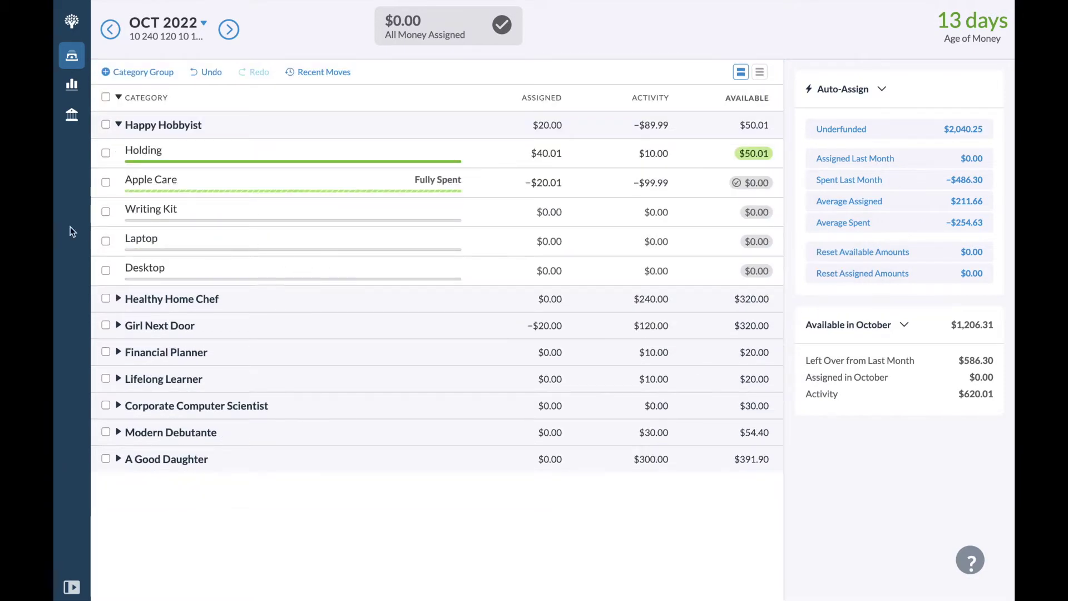
- Give Laptop a $2,460.00 target due on the custom date December 31, 2023
left_click(232, 237)
left_click(907, 147)
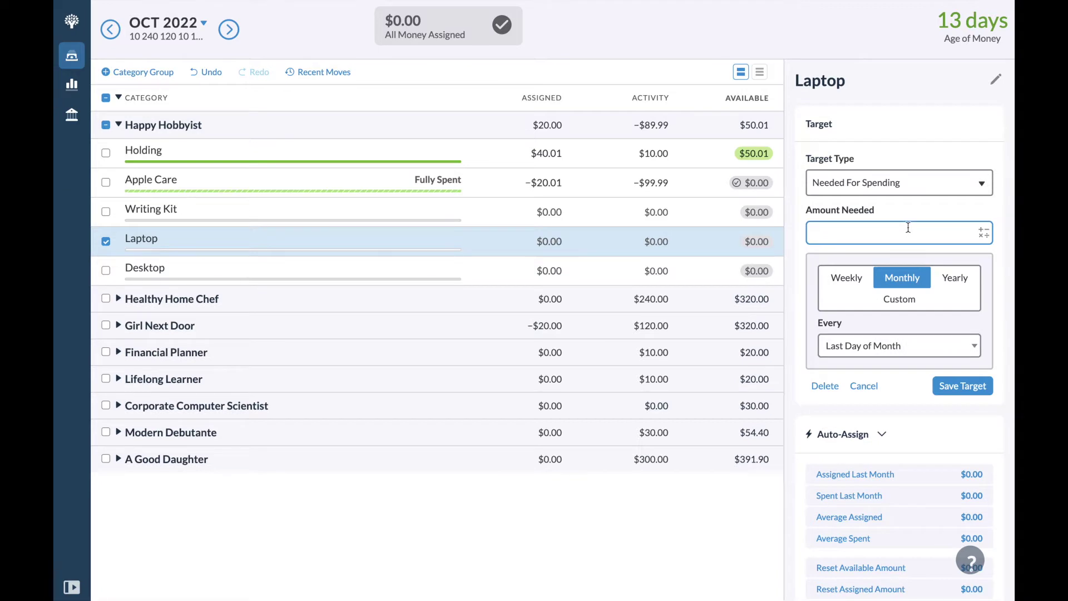
type("2460")
left_click(899, 304)
left_click(924, 326)
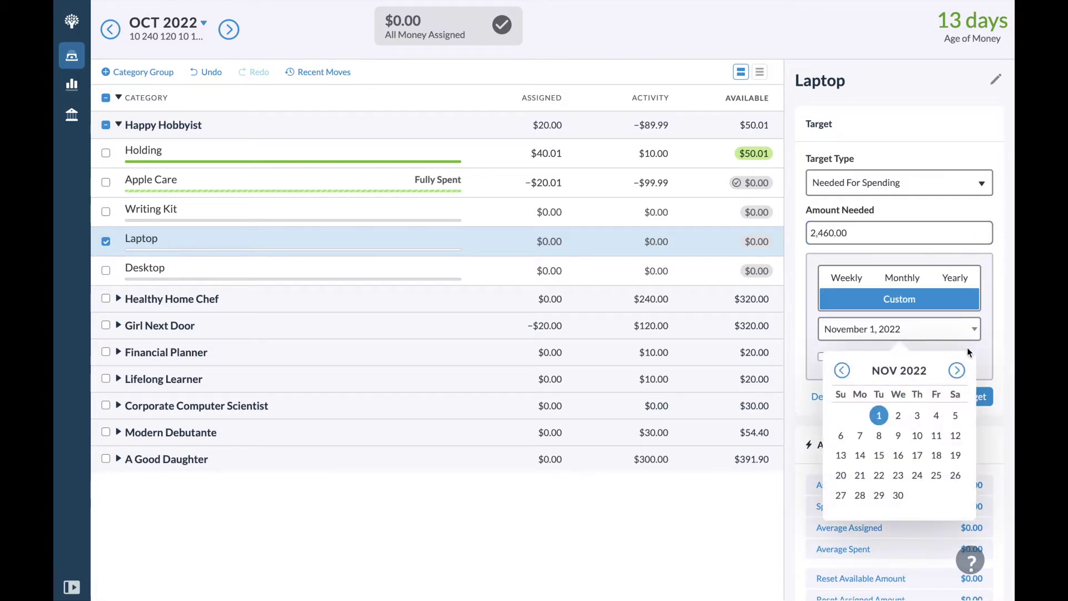
left_click(957, 371)
left_click(957, 371)
left_click(957, 371)
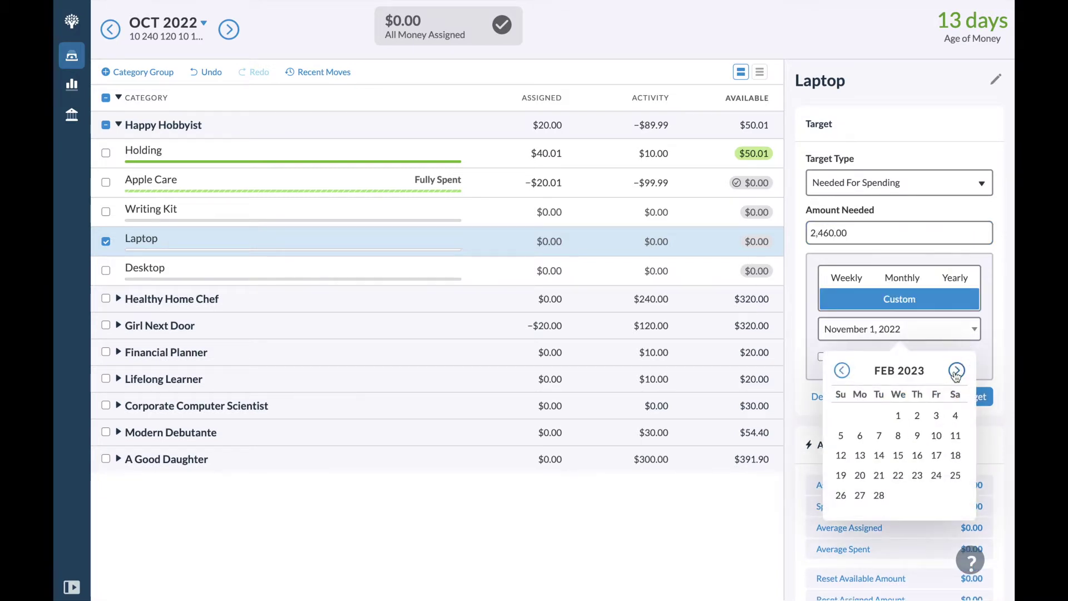
left_click(957, 371)
left_click(957, 372)
left_click(956, 371)
left_click(956, 371)
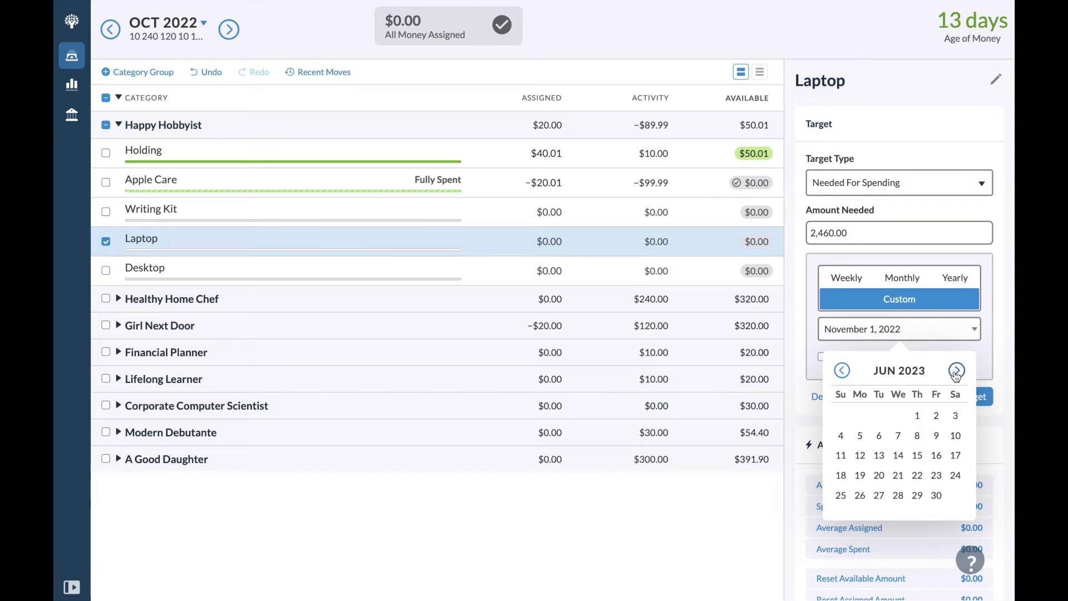
left_click(957, 371)
left_click(956, 371)
left_click(956, 371)
left_click(956, 372)
left_click(957, 371)
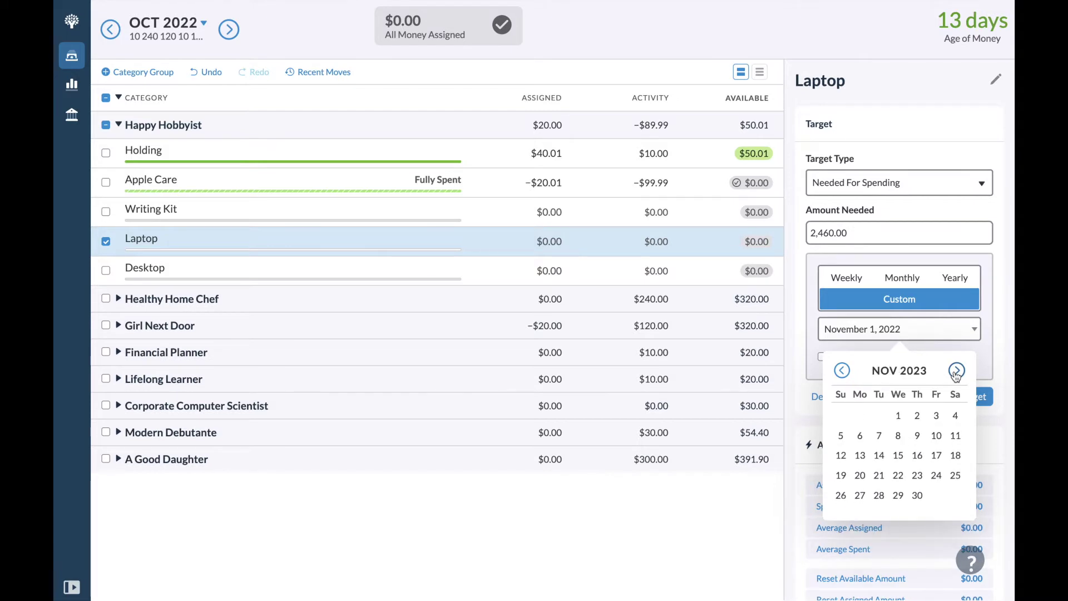
left_click(956, 371)
left_click(841, 515)
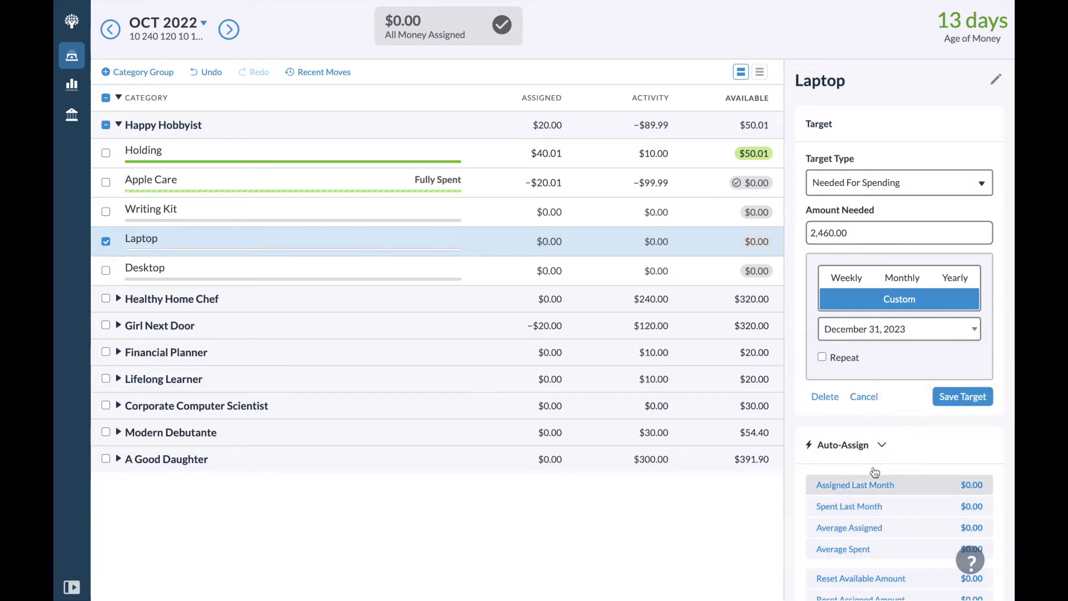
left_click(979, 397)
- Give Desktop a $1,920.00 target due on the custom date December 31, 2023
left_click(432, 269)
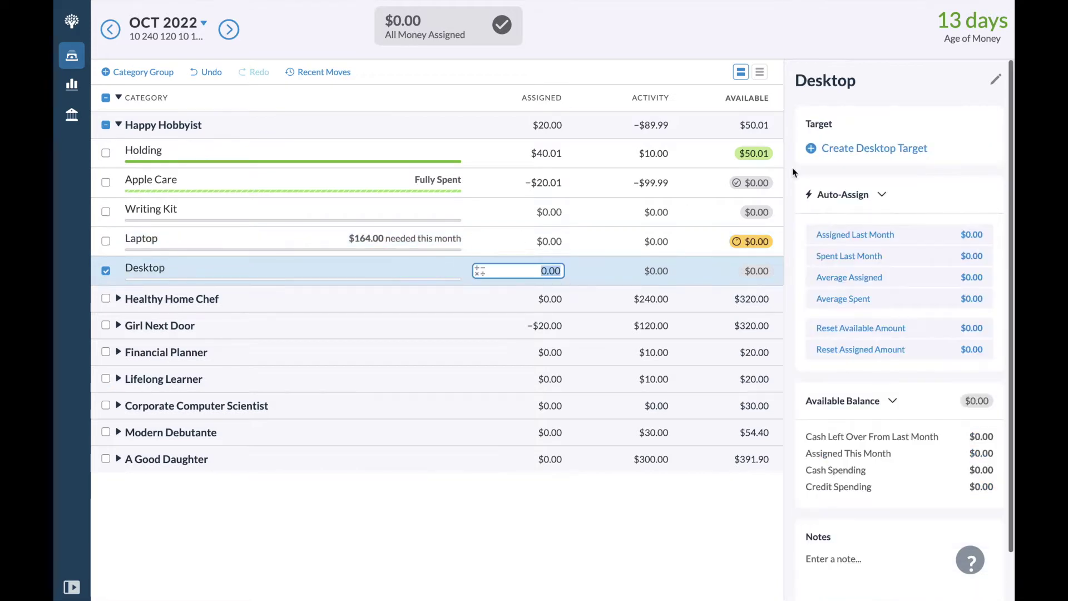
left_click(891, 148)
type("19")
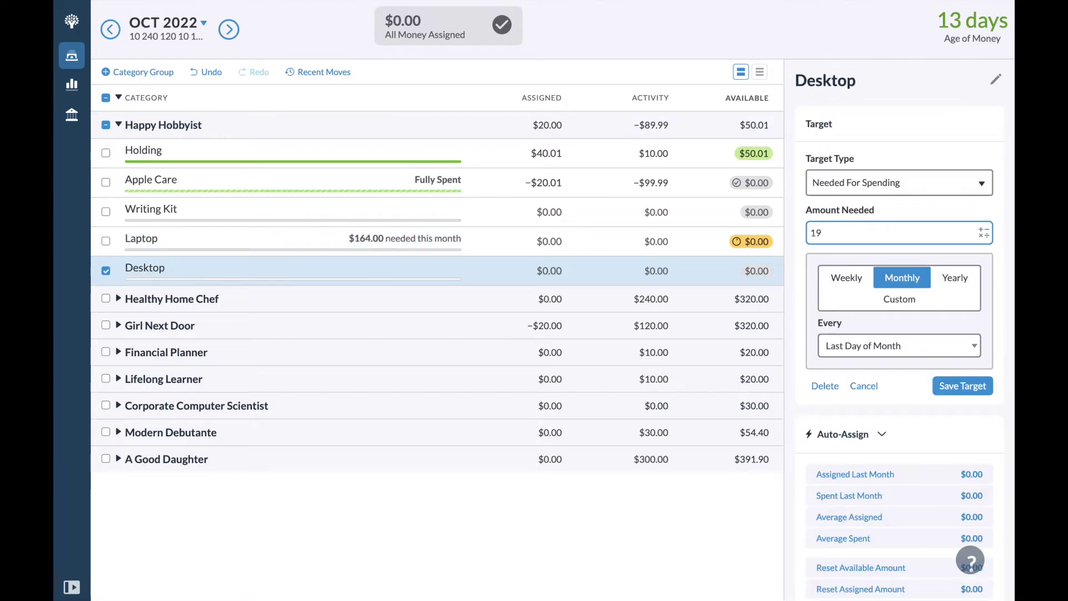
type("2-0")
left_click(904, 300)
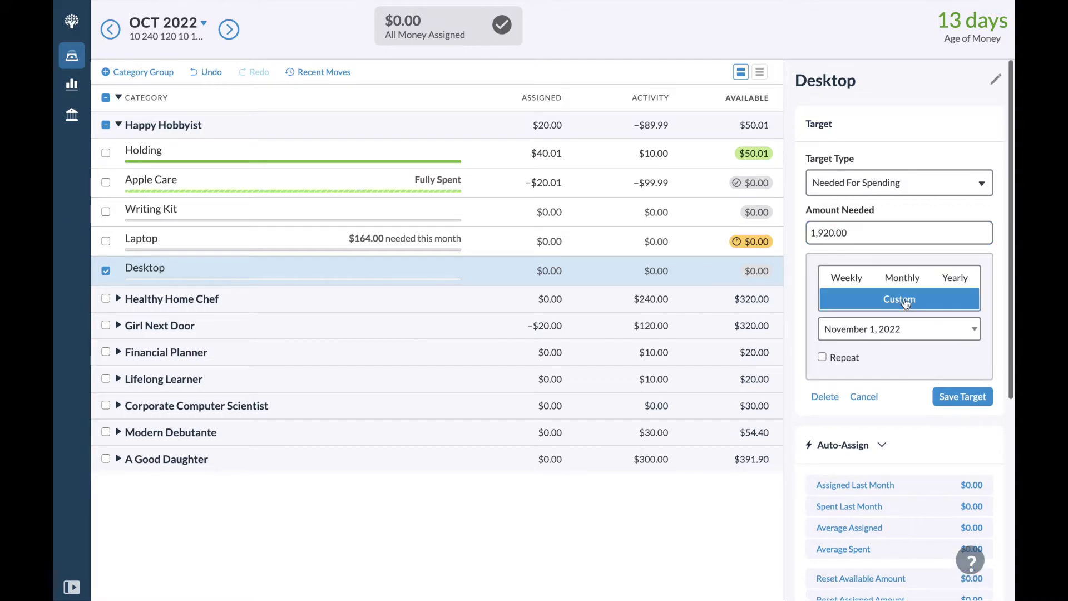
left_click(937, 331)
left_click(957, 370)
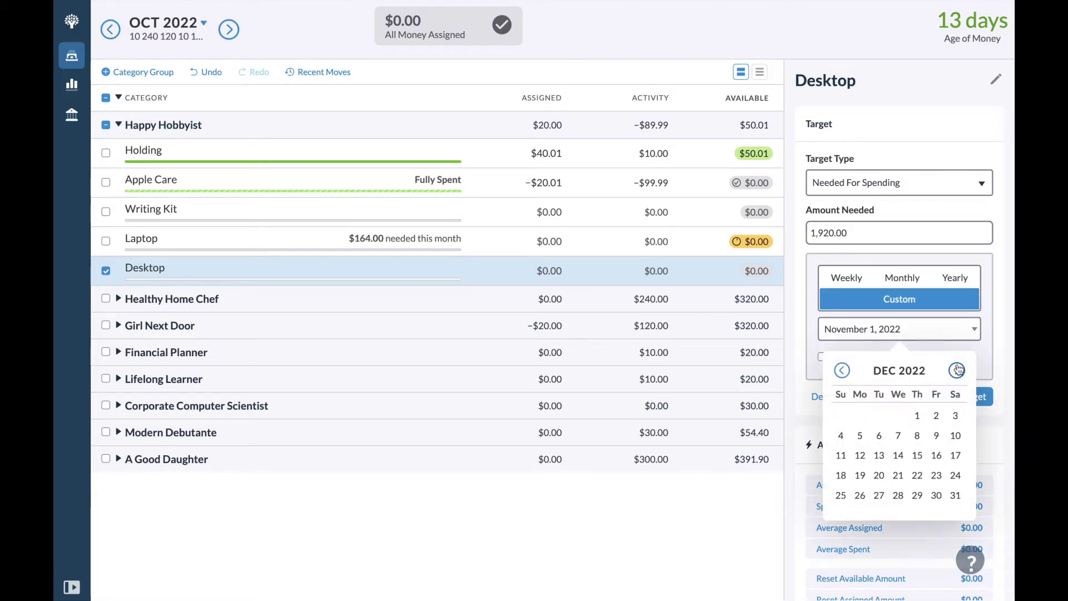
left_click(957, 370)
left_click(957, 370)
left_click(957, 370)
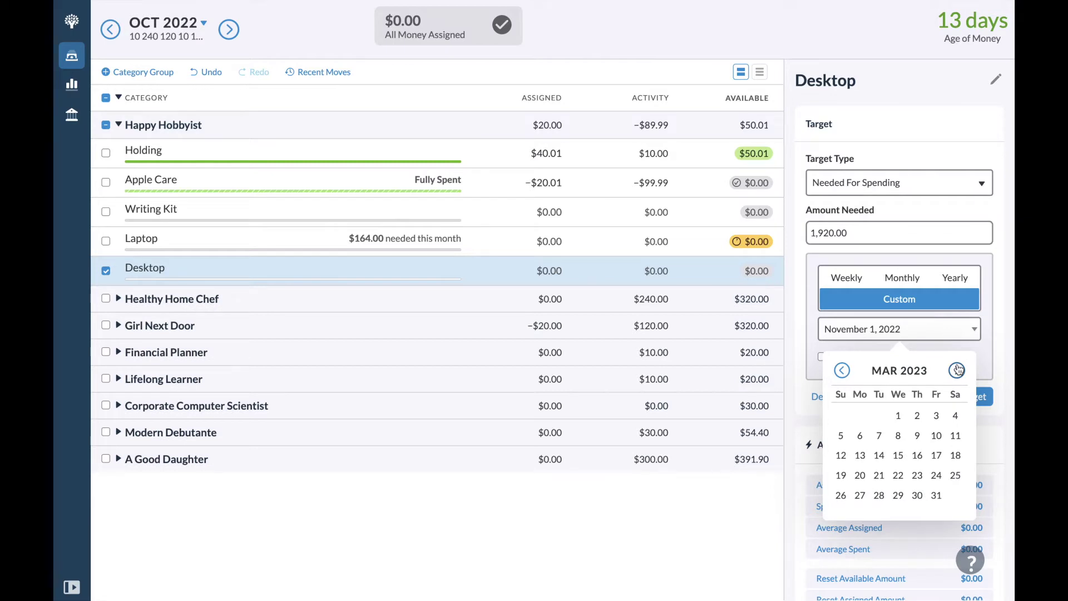
left_click(957, 370)
left_click(957, 370)
left_click(957, 370)
left_click(957, 370)
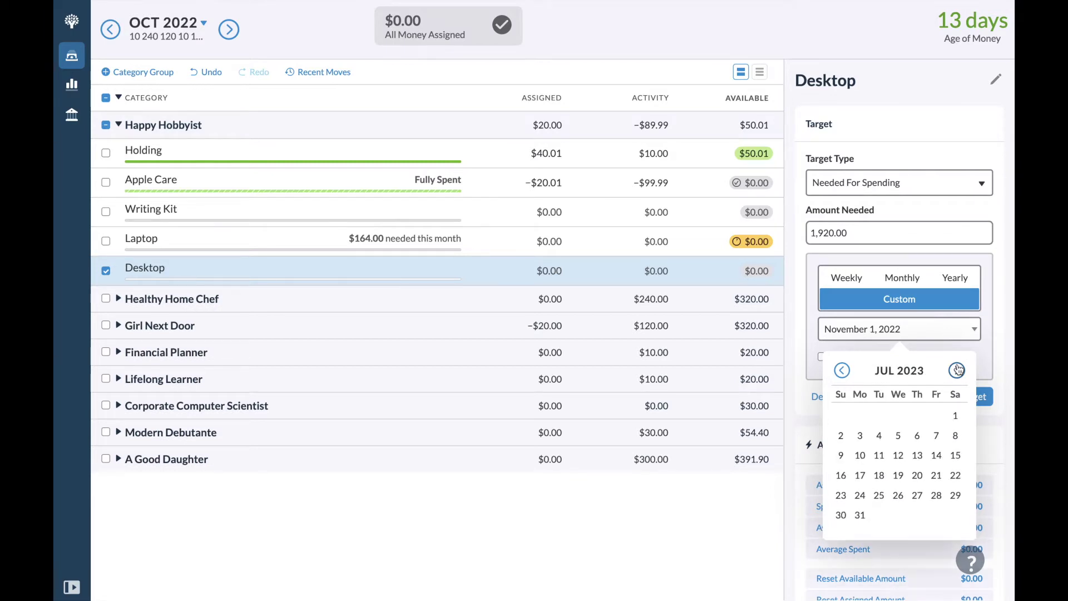
left_click(957, 370)
left_click(957, 370)
left_click(957, 370)
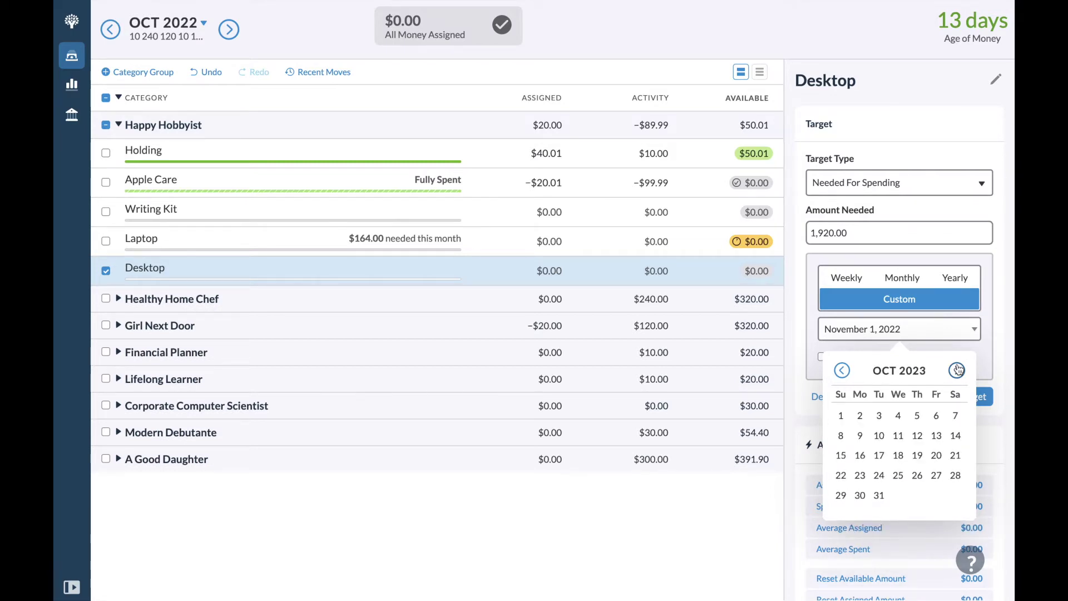
left_click(957, 370)
left_click(957, 370)
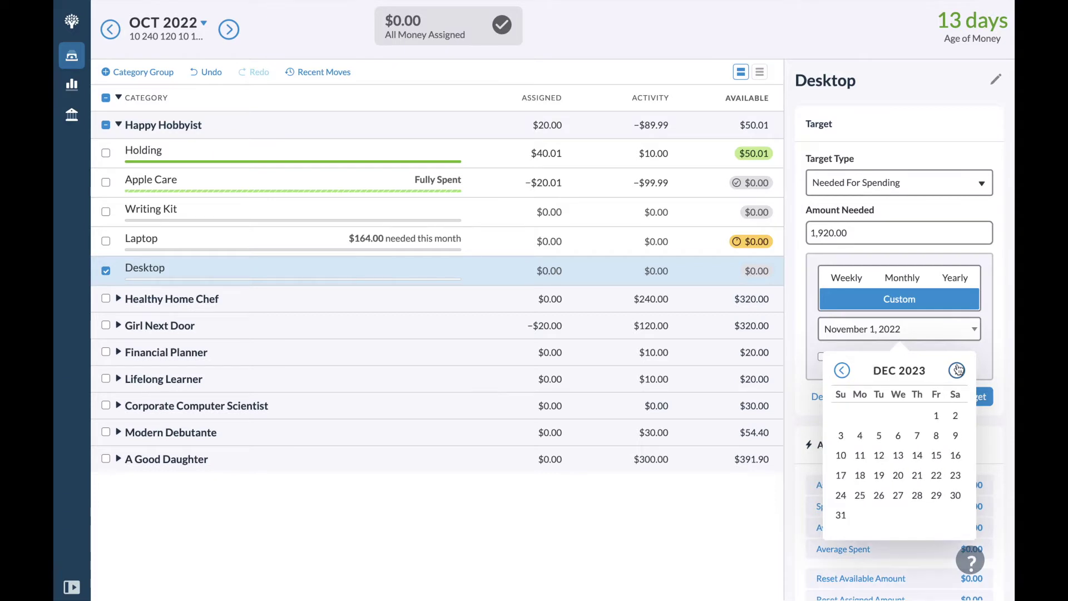
left_click(841, 515)
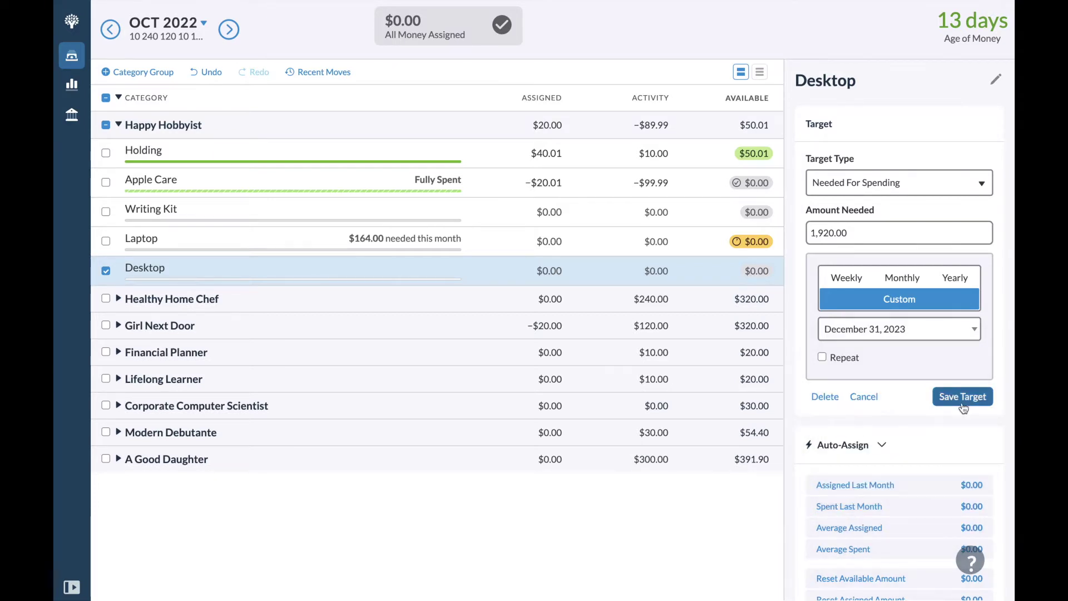
left_click(963, 396)
left_click(106, 271)
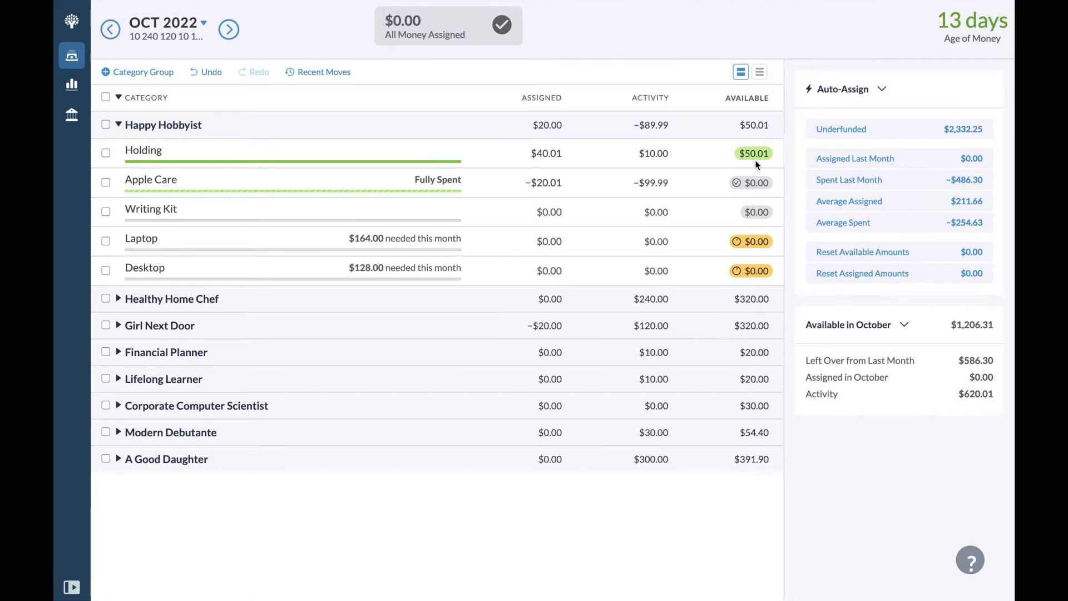
left_click(519, 195)
- Enter =9.99 in cell B2 for Happy Hobbyist in the sinking fund sheet, then return to YNAB
left_click(503, 206)
left_click(239, 62)
key("alt+Tab")
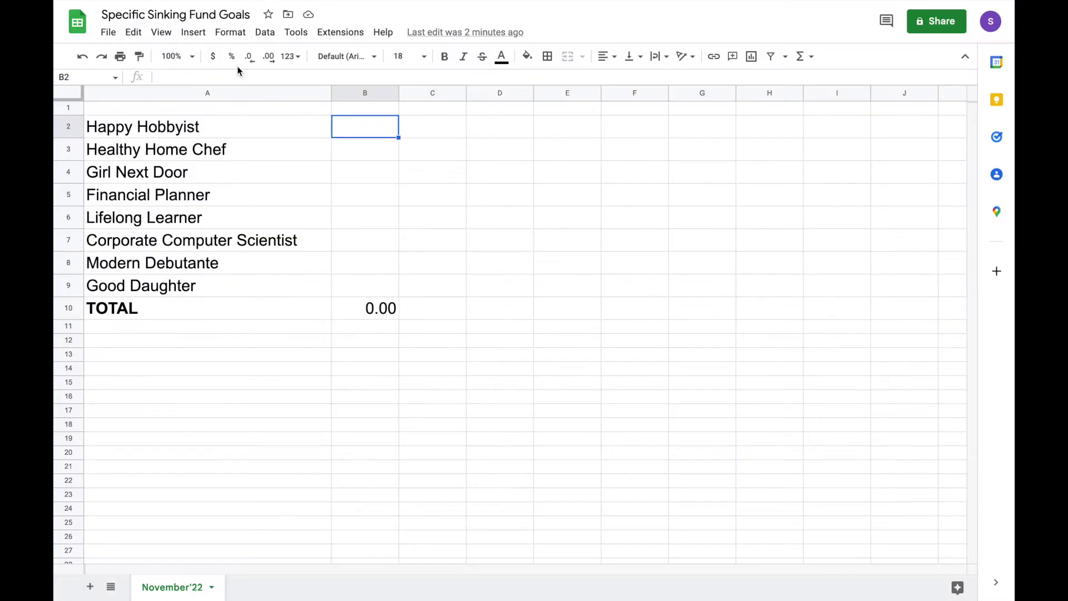
double_click(358, 128)
type("=9.99")
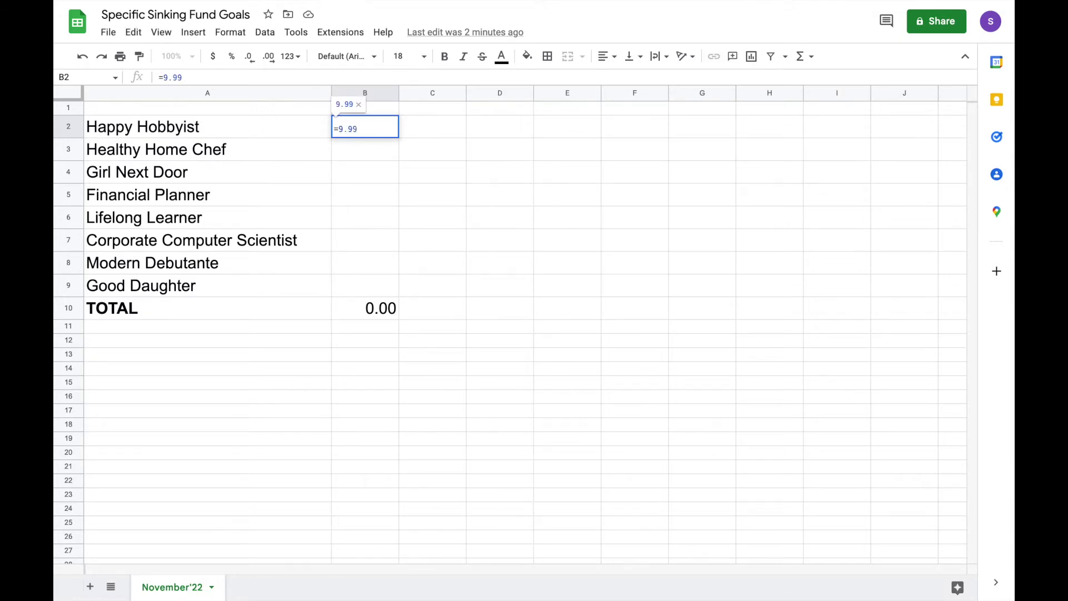
key("Return")
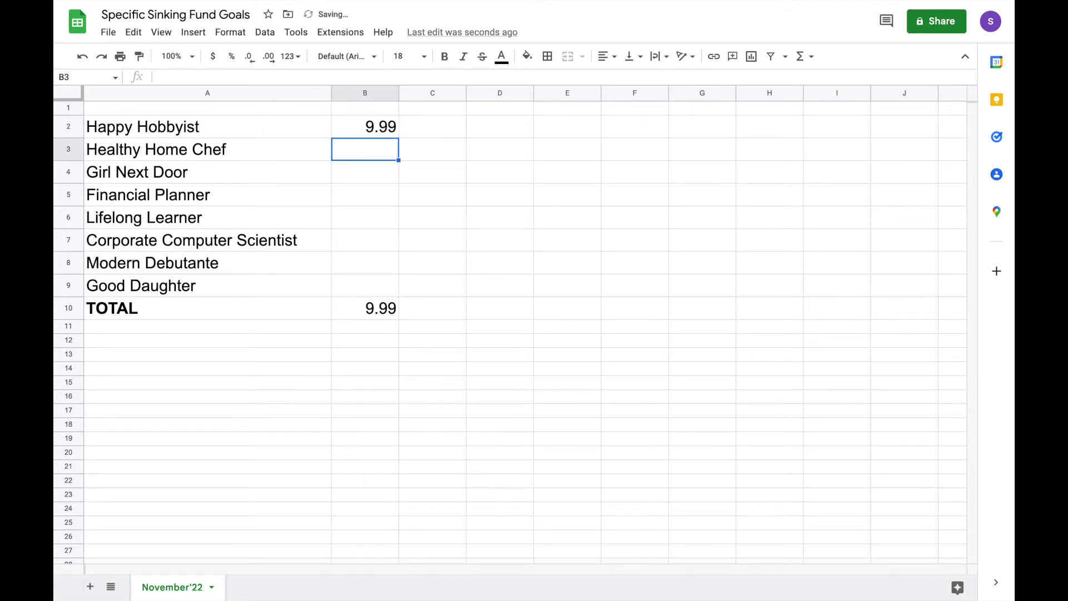
key("alt+Tab")
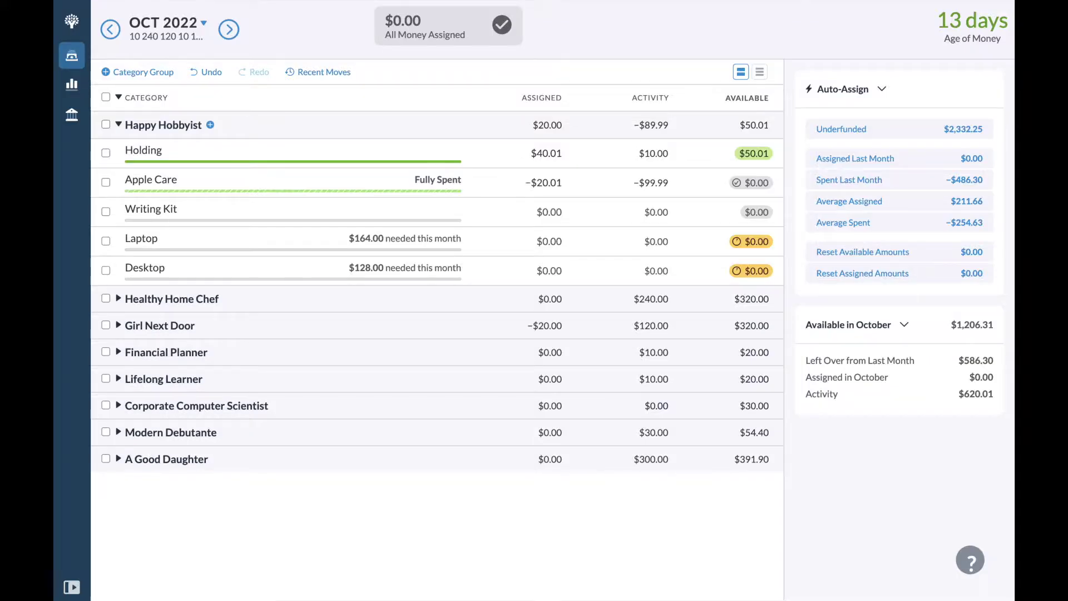
- Expand Healthy Home Chef and move $240 from Holding to Dermatologist TBD
left_click(118, 124)
left_click(119, 152)
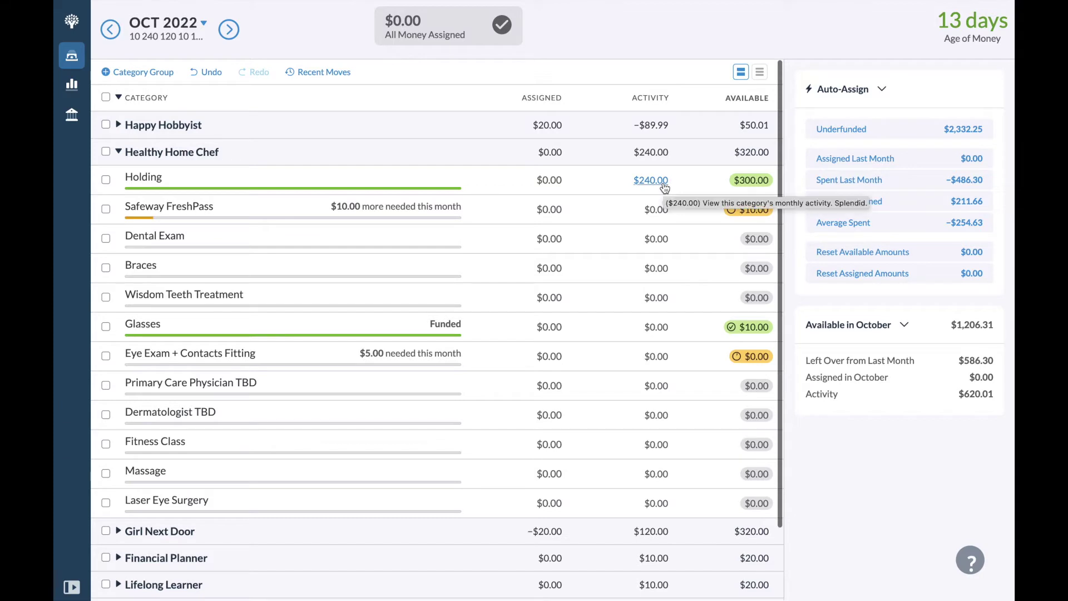
left_click(751, 179)
type("240")
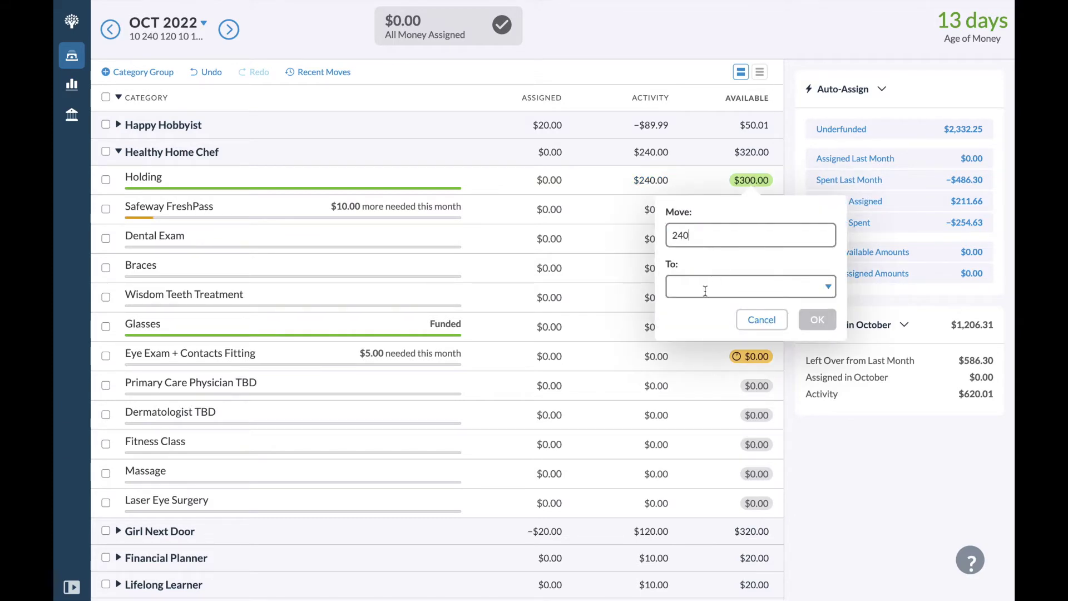
left_click(705, 291)
type("derm")
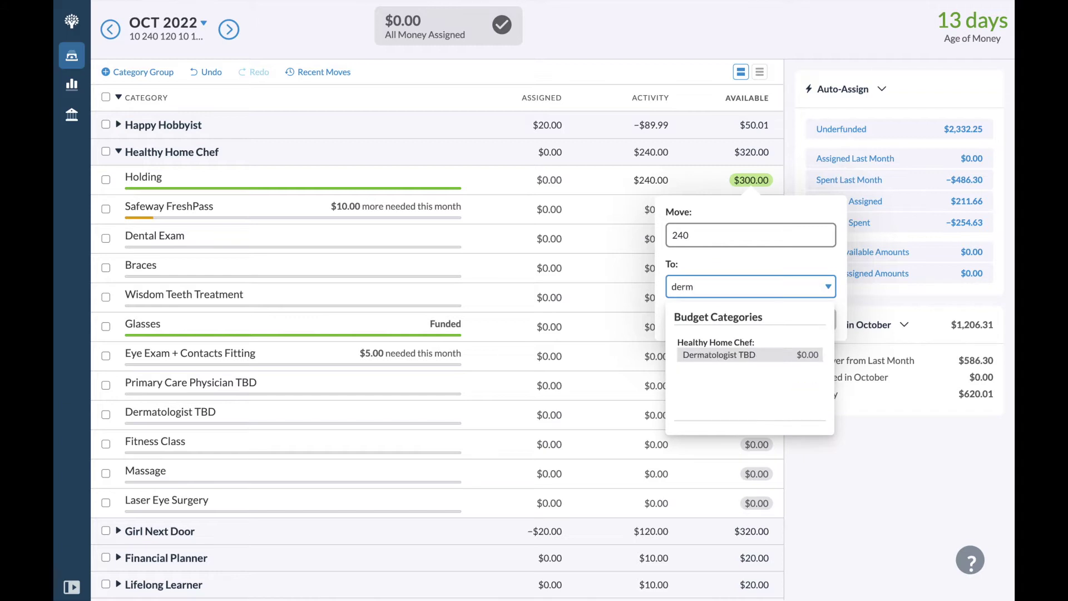
left_click(724, 356)
left_click(815, 323)
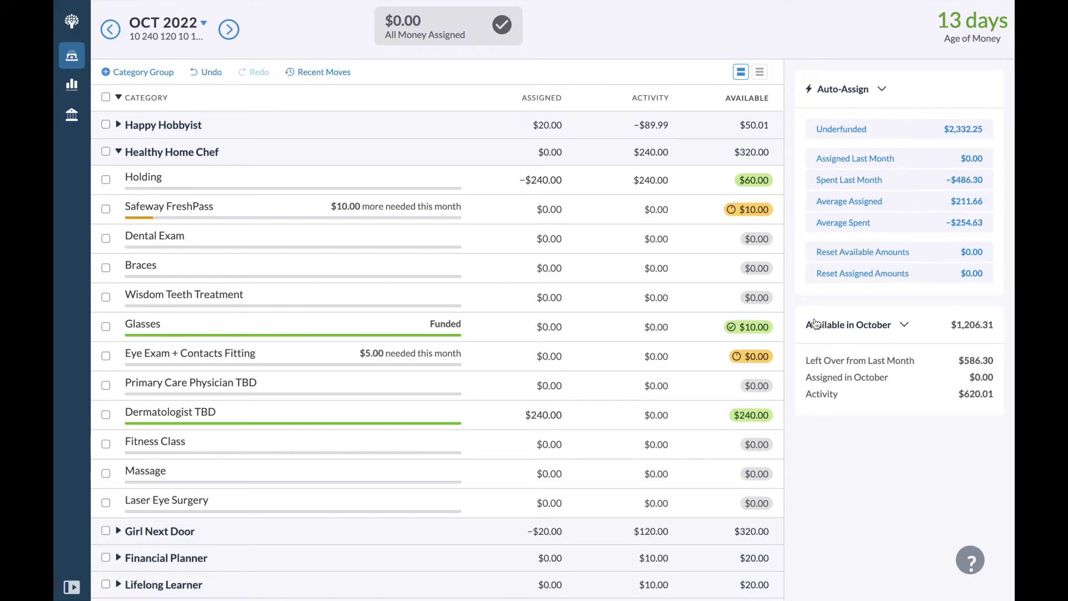
- Move $10 from Holding to Safeway FreshPass
left_click(738, 180)
type("1")
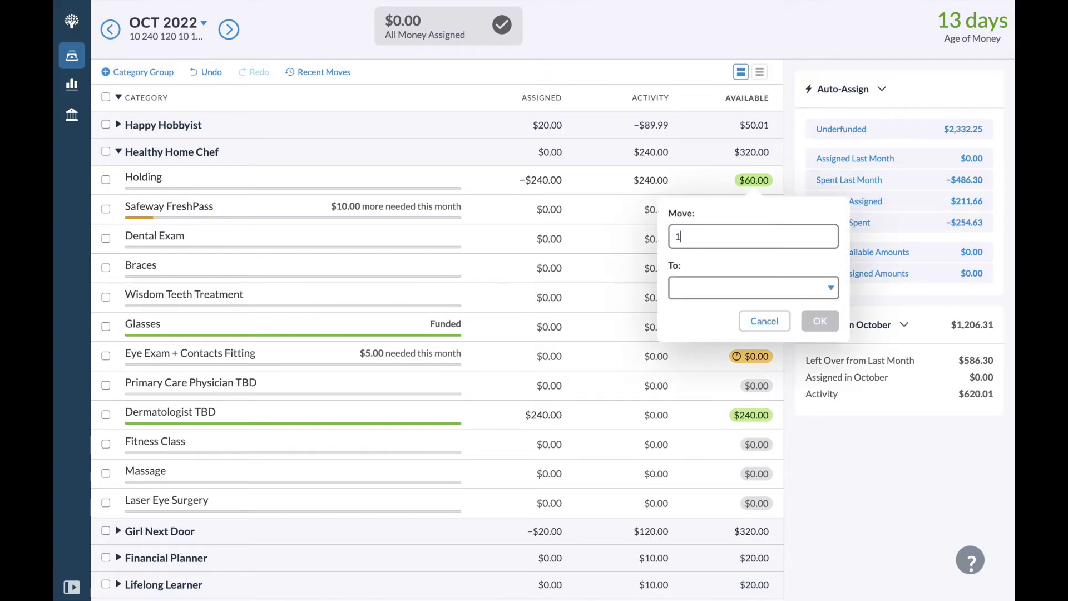
type("0")
key("Tab")
type("saf")
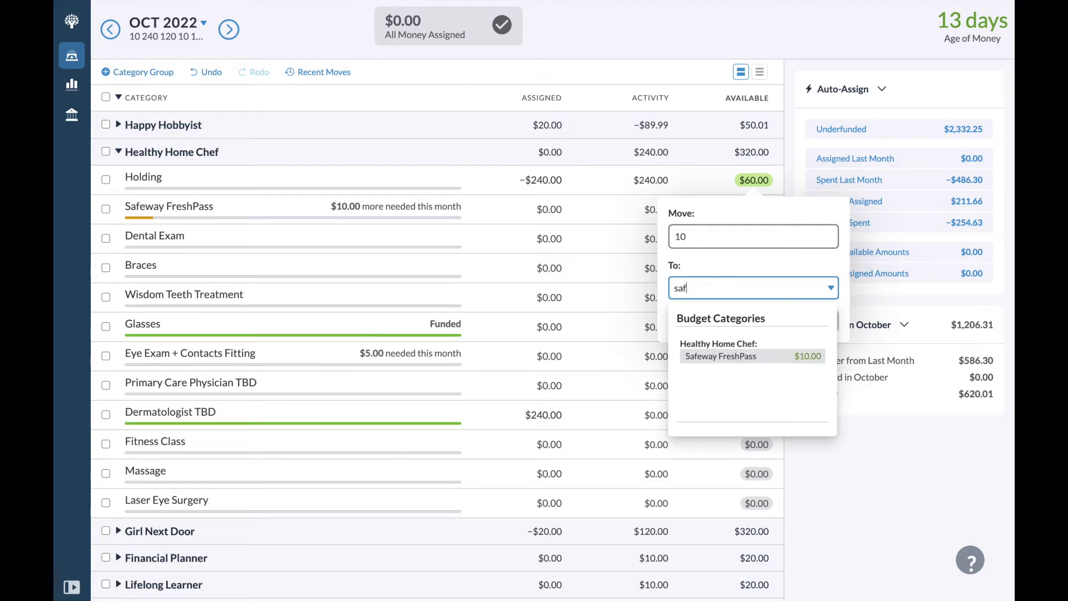
left_click(723, 356)
left_click(818, 320)
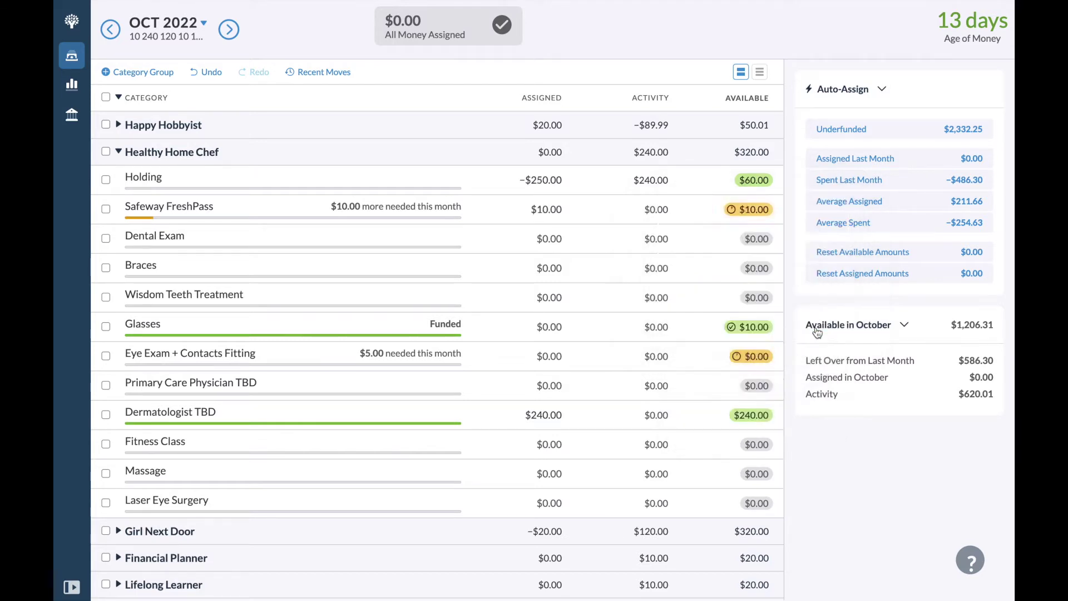
- Move the remaining $50 from Holding to Glasses, leaving Holding at $0.00
left_click(752, 188)
left_click(706, 283)
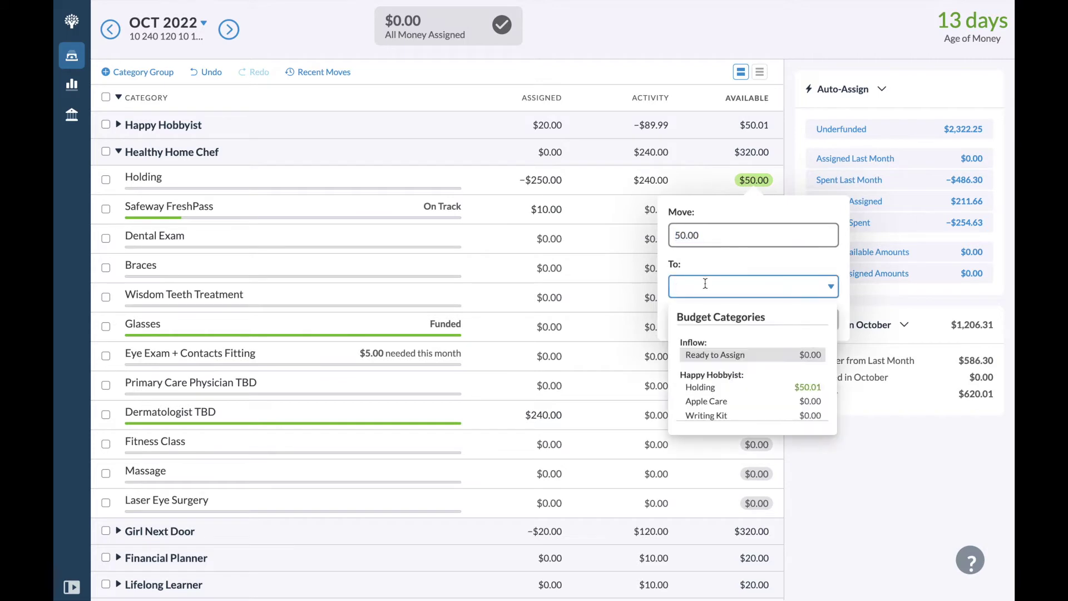
type("glas")
left_click(742, 354)
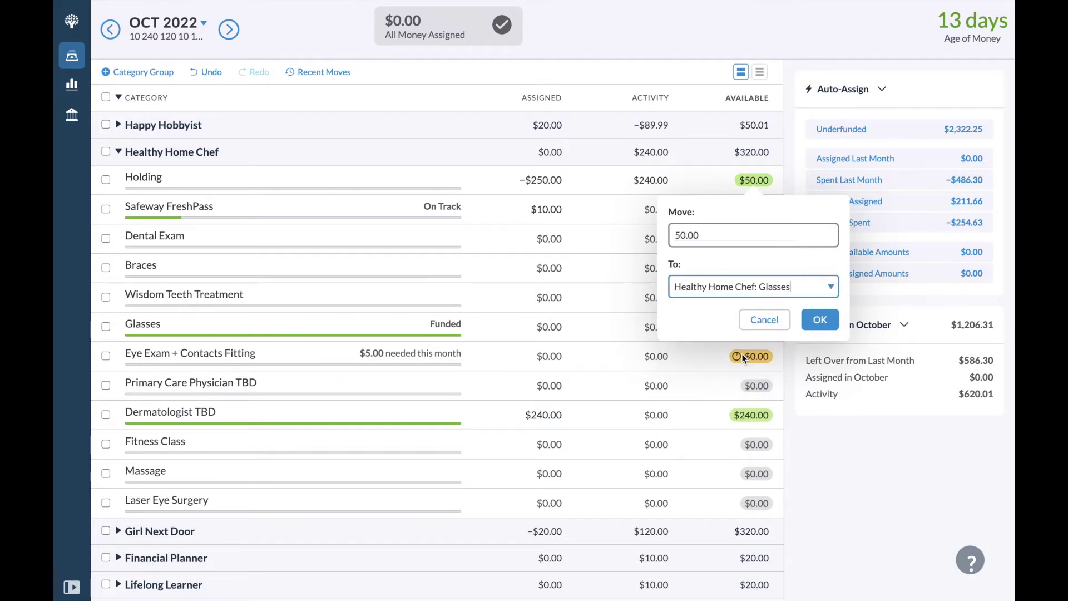
left_click(825, 319)
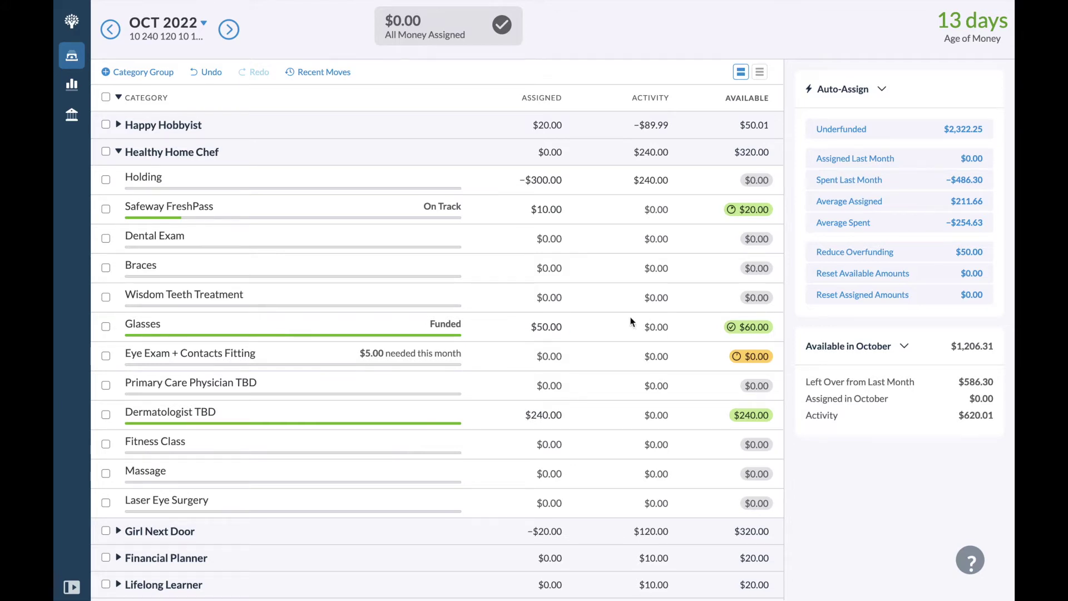
left_click(457, 326)
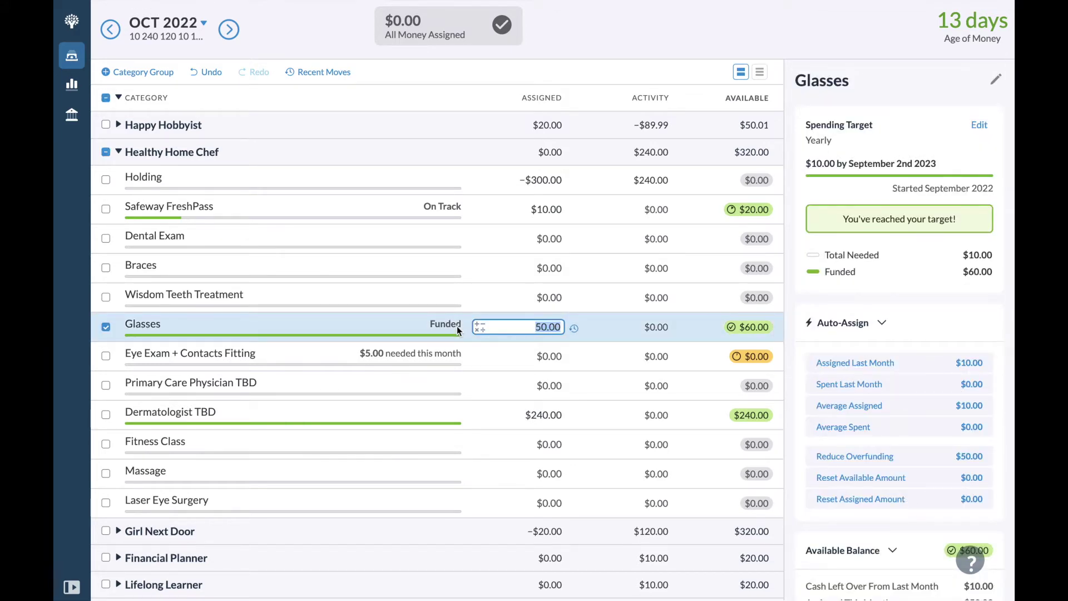
left_click(425, 323)
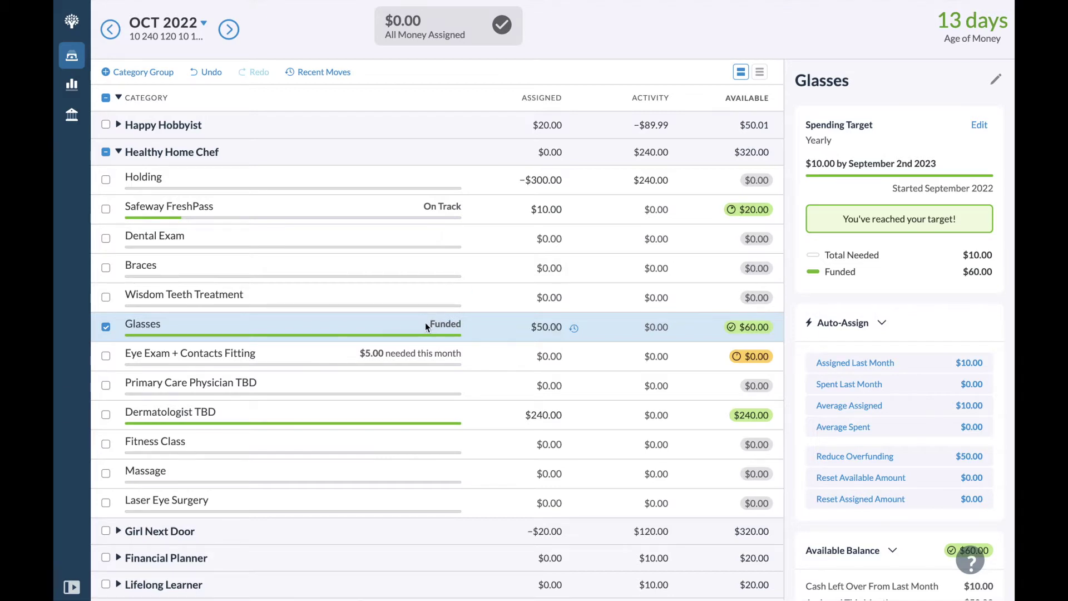
left_click(746, 328)
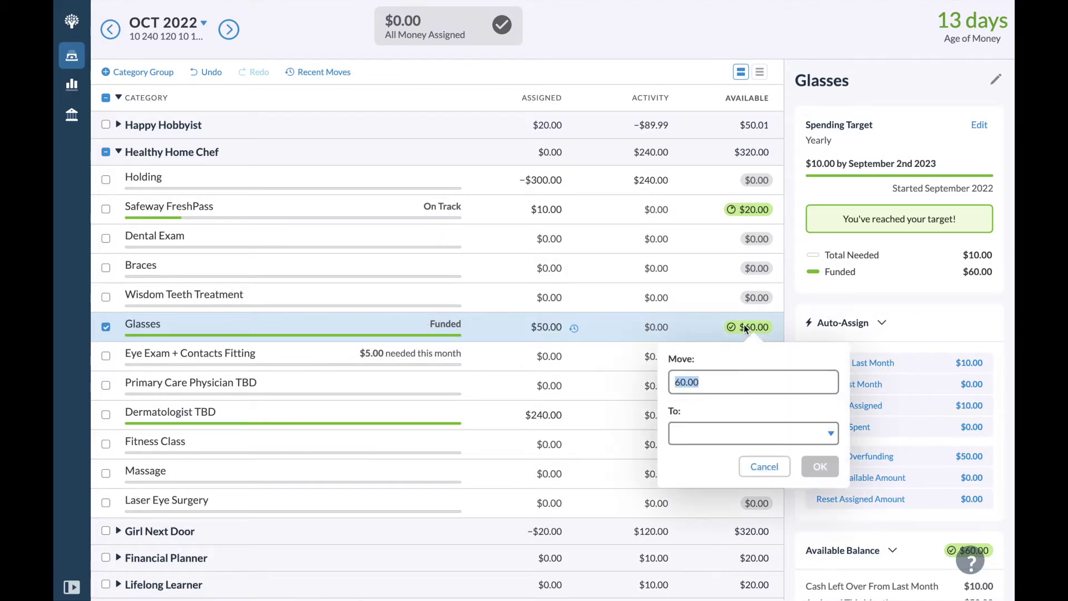
type("50")
left_click(700, 434)
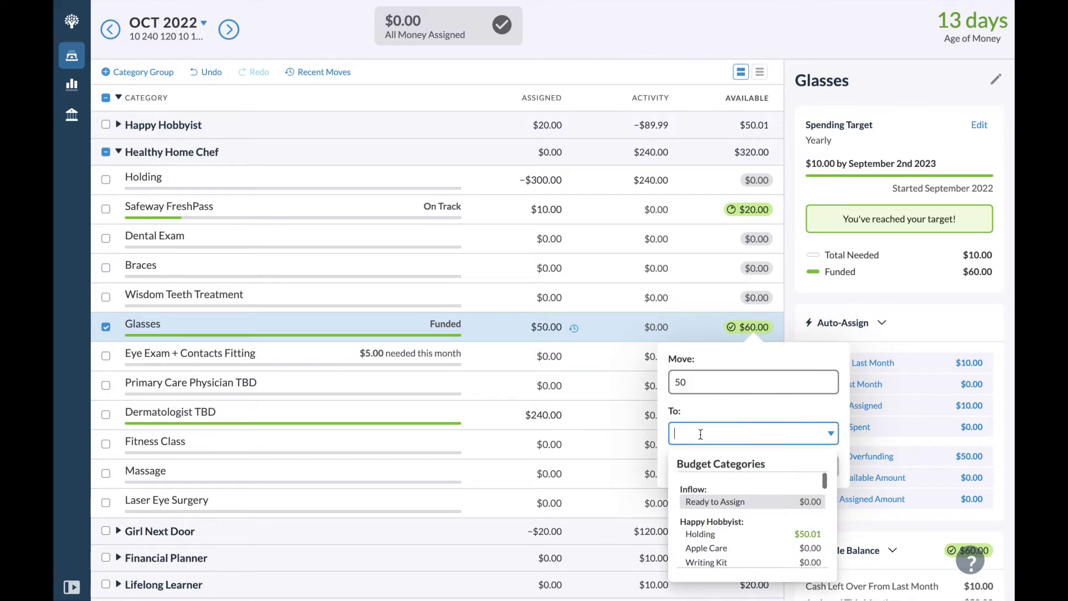
type("hold")
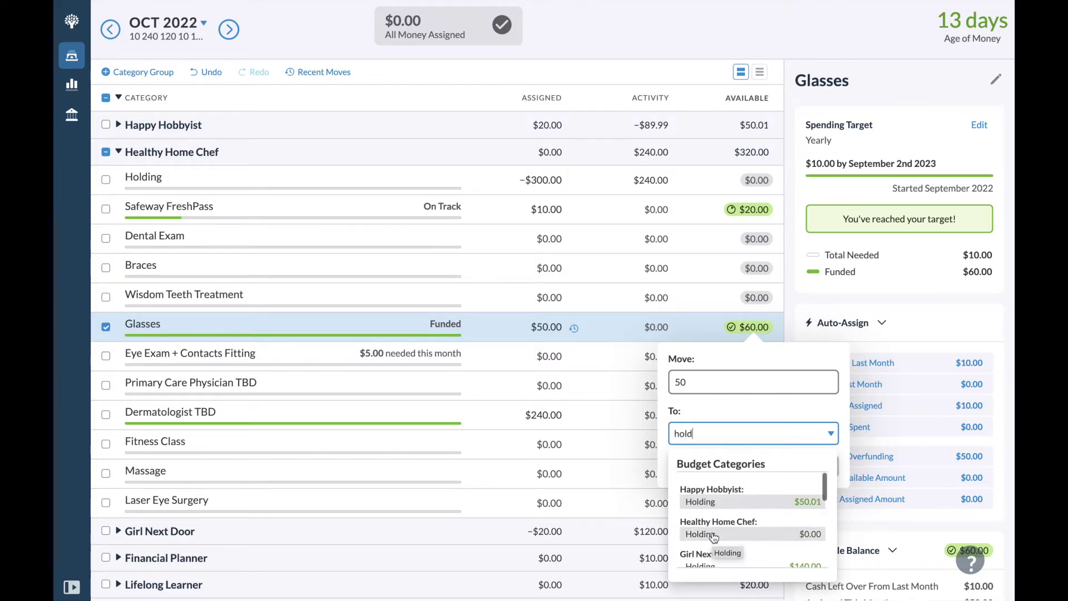
left_click(713, 533)
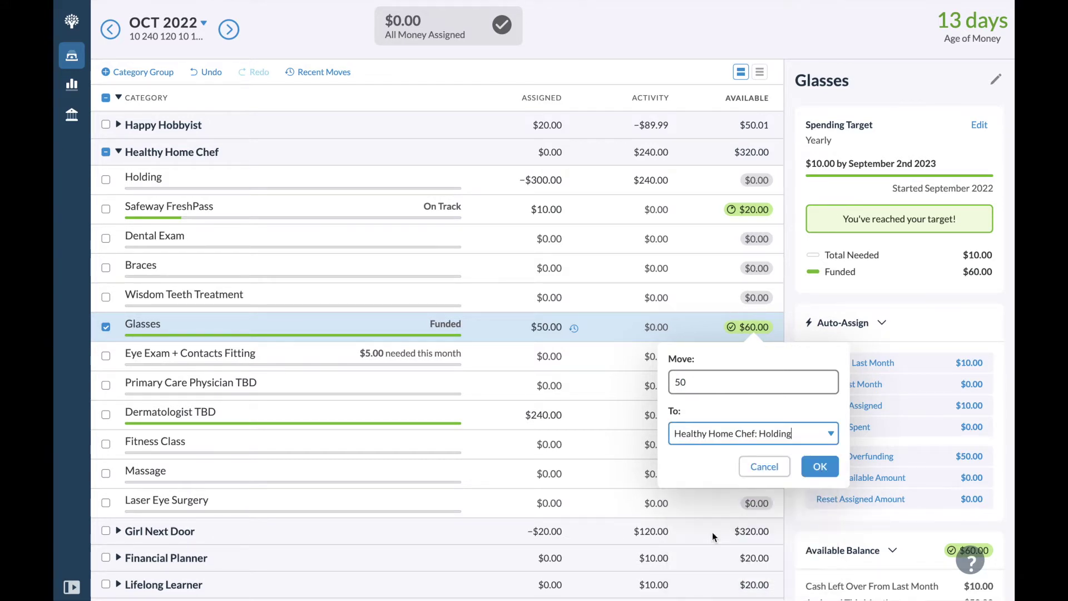
left_click(764, 467)
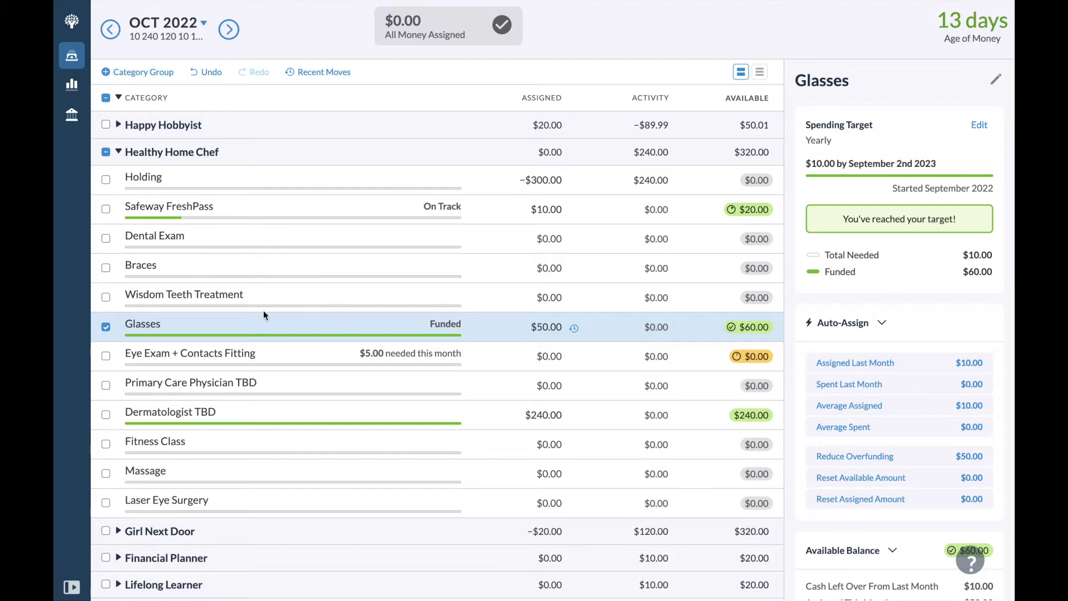
left_click(103, 328)
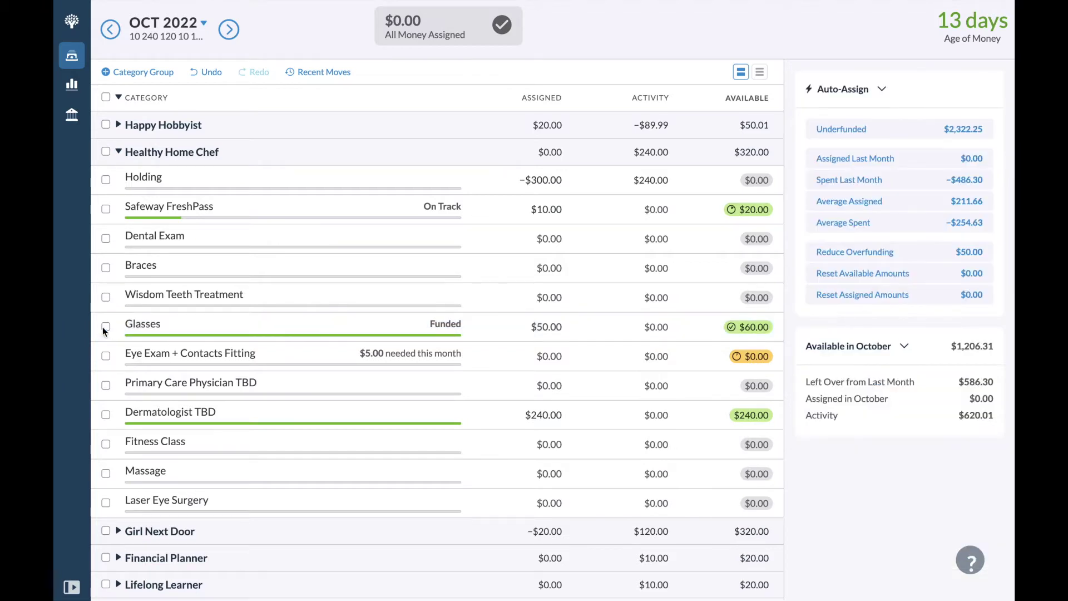
- Select Safeway FreshPass and Primary Care Physician TBD together to view their combined summary
left_click(106, 209)
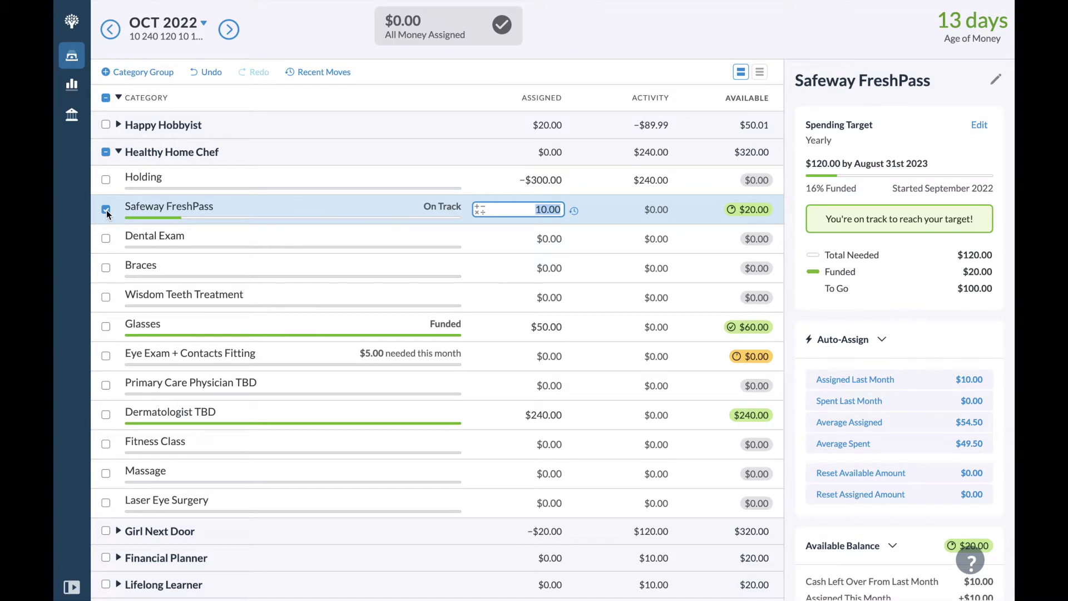
left_click(106, 385)
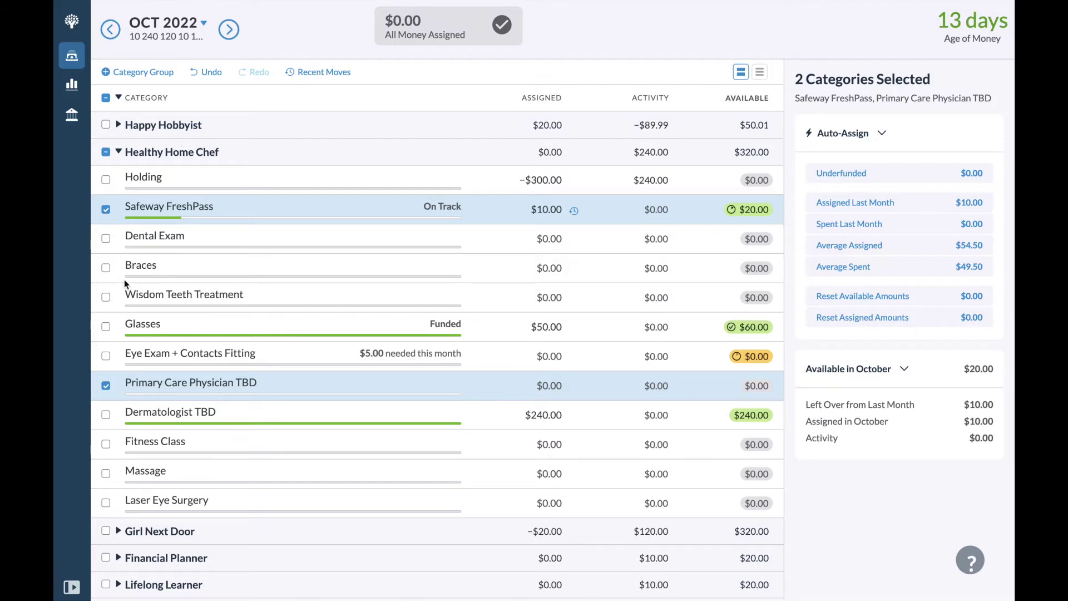
left_click(174, 268)
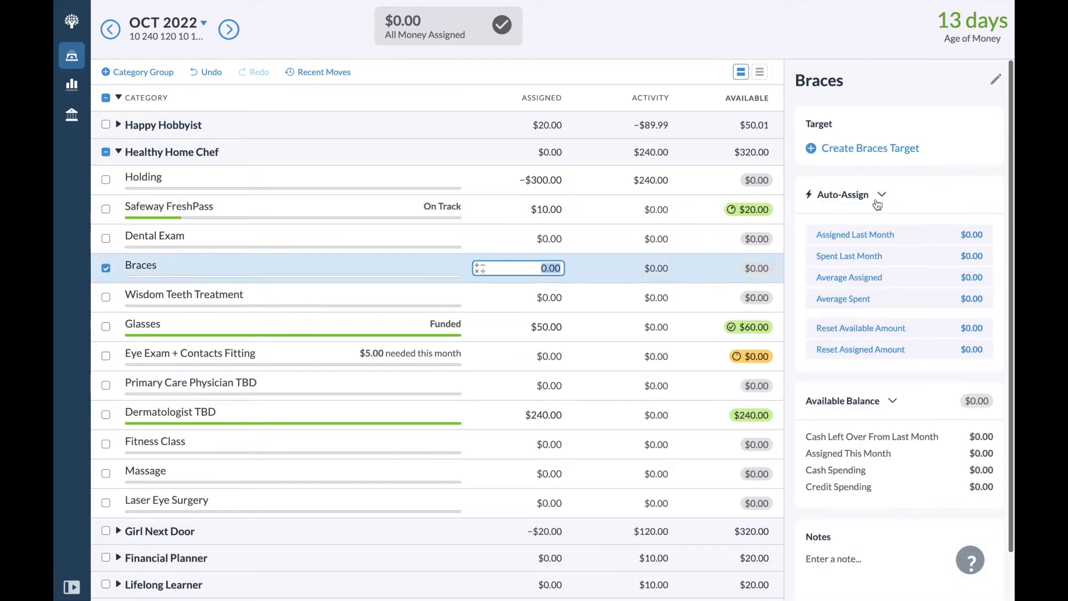
- Create a $780.00 Braces target due November 30, 2022, then deselect Braces
left_click(872, 148)
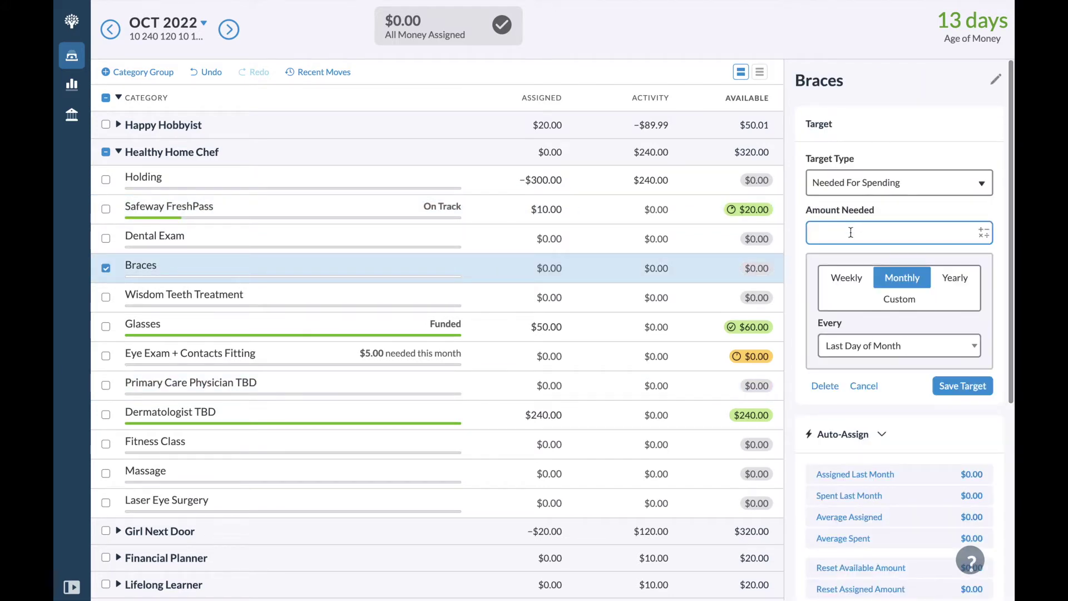
type("780")
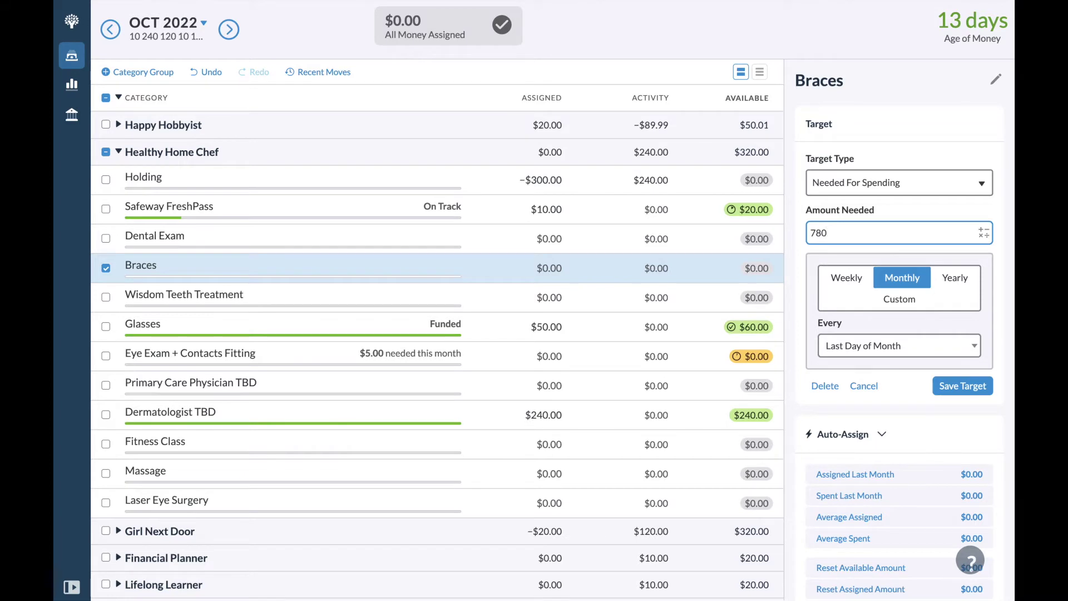
left_click(912, 304)
left_click(974, 329)
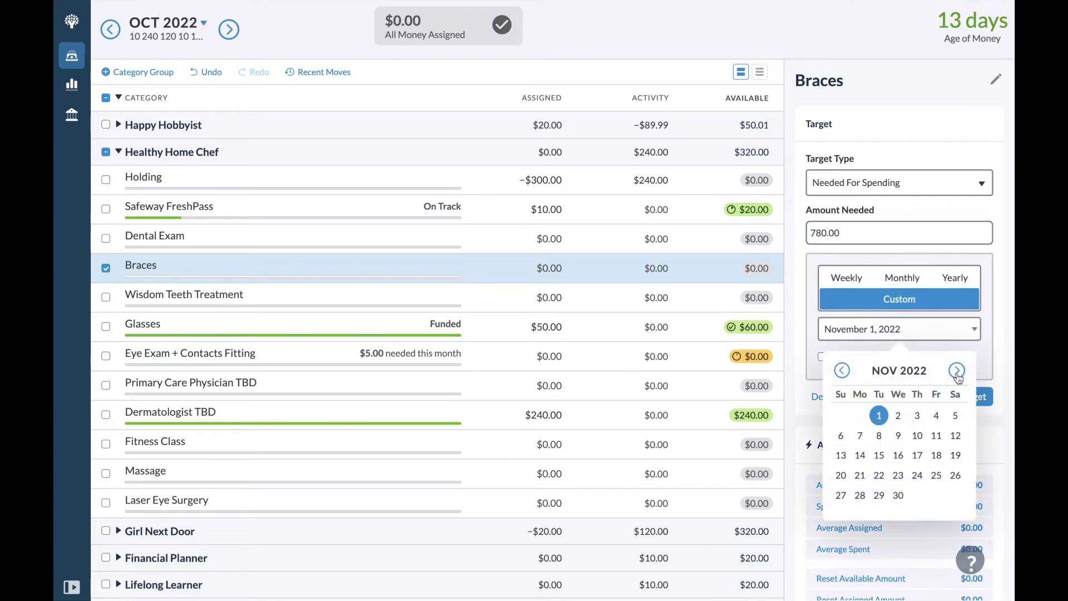
left_click(899, 495)
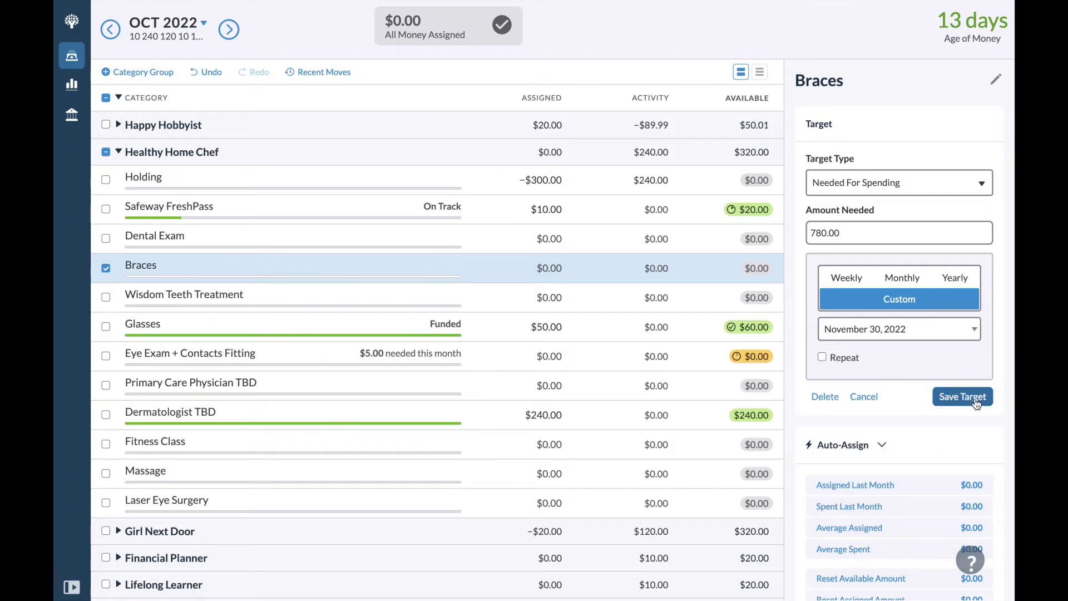
left_click(976, 403)
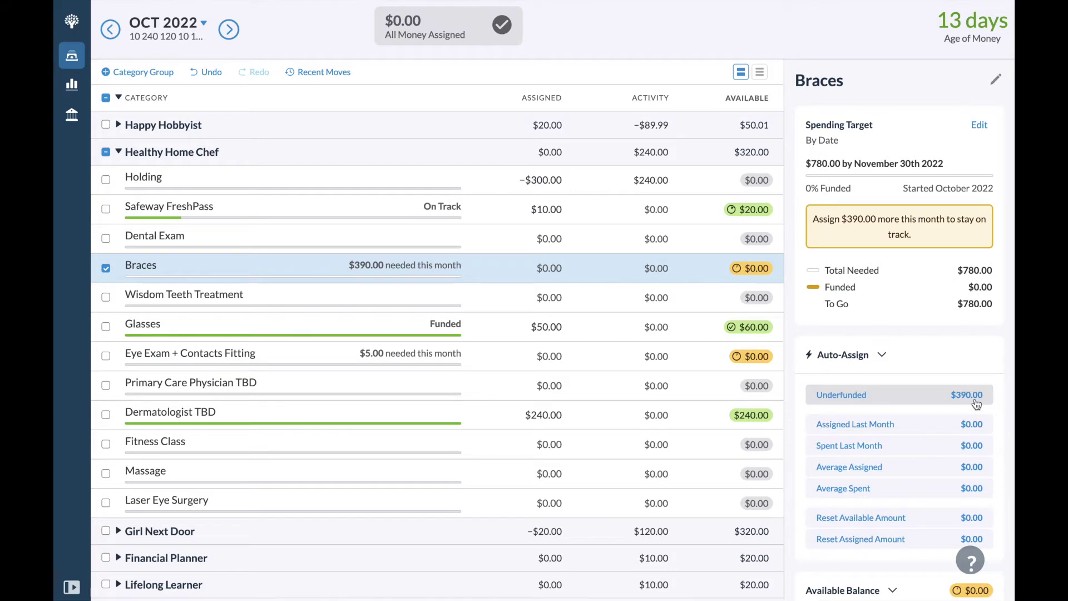
left_click(107, 268)
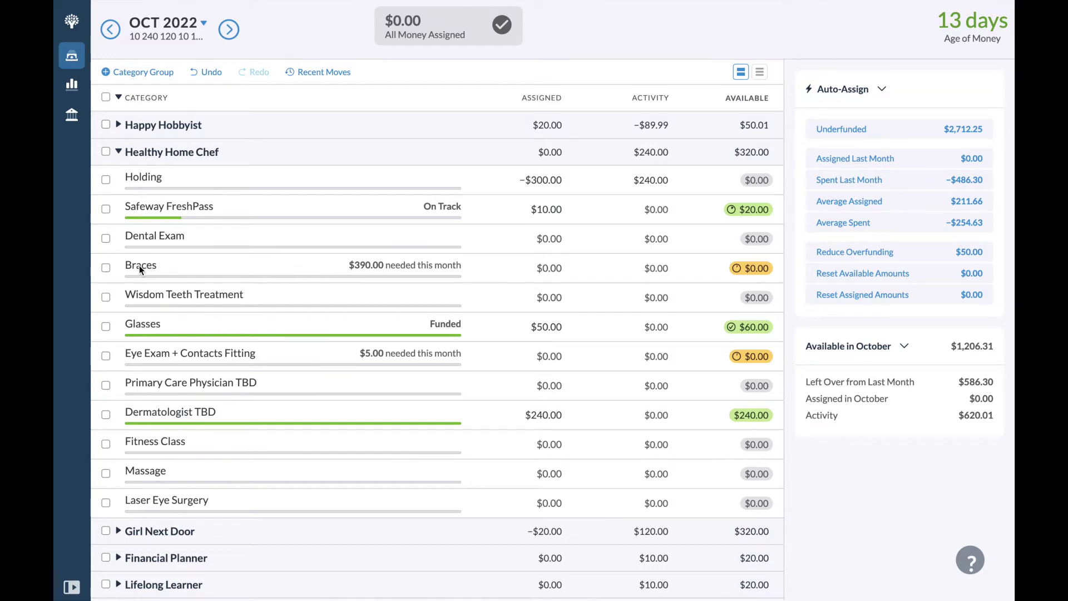
- Select Braces, Safeway FreshPass and Primary Care Physician TBD to see their 3-category summary
left_click(106, 268)
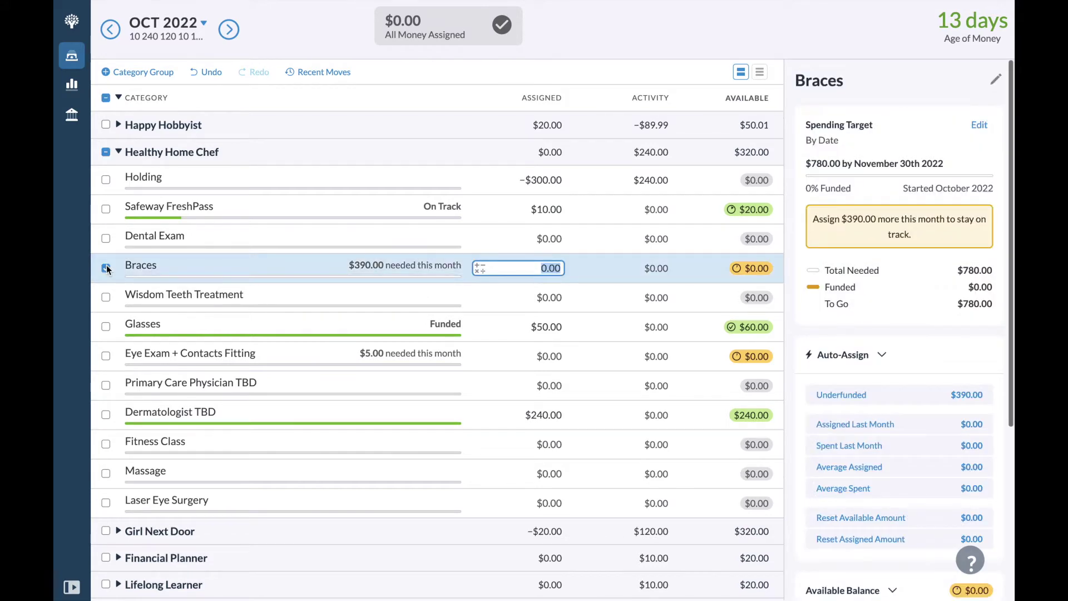
left_click(105, 212)
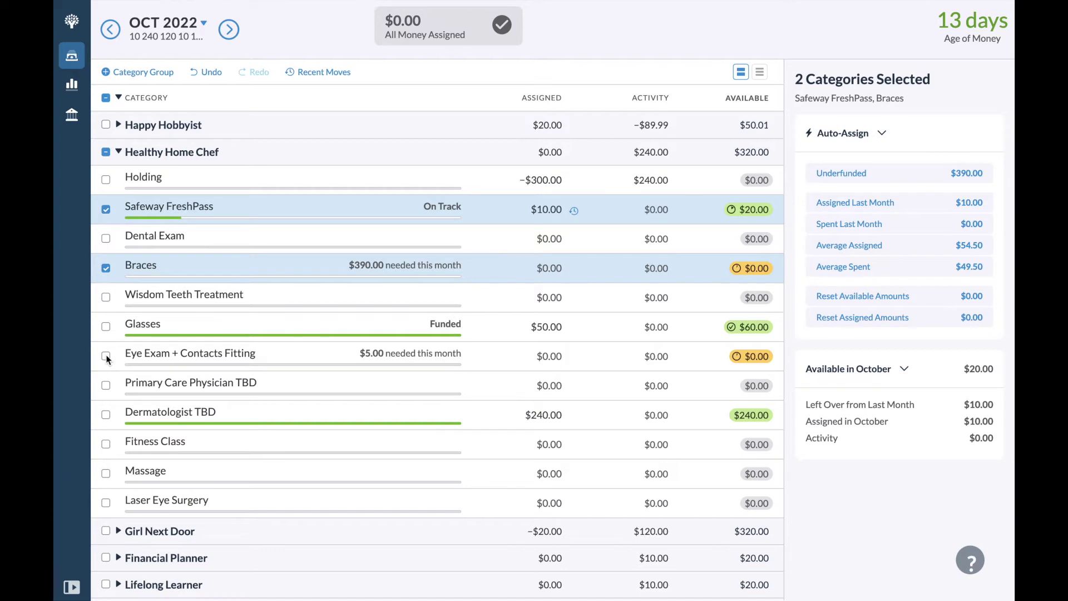
left_click(106, 385)
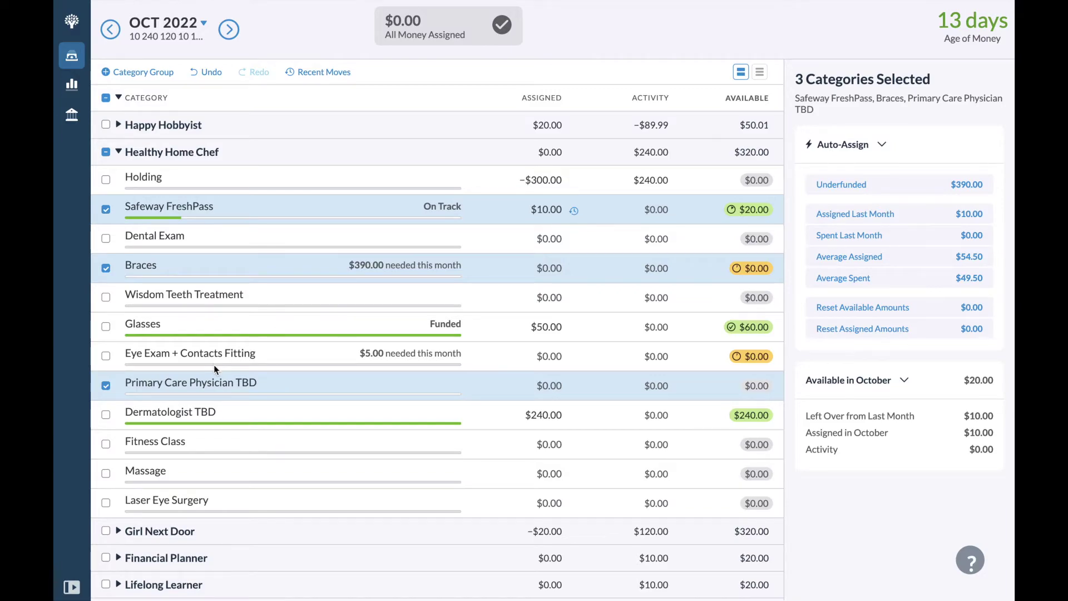
key("ctrl+Tab")
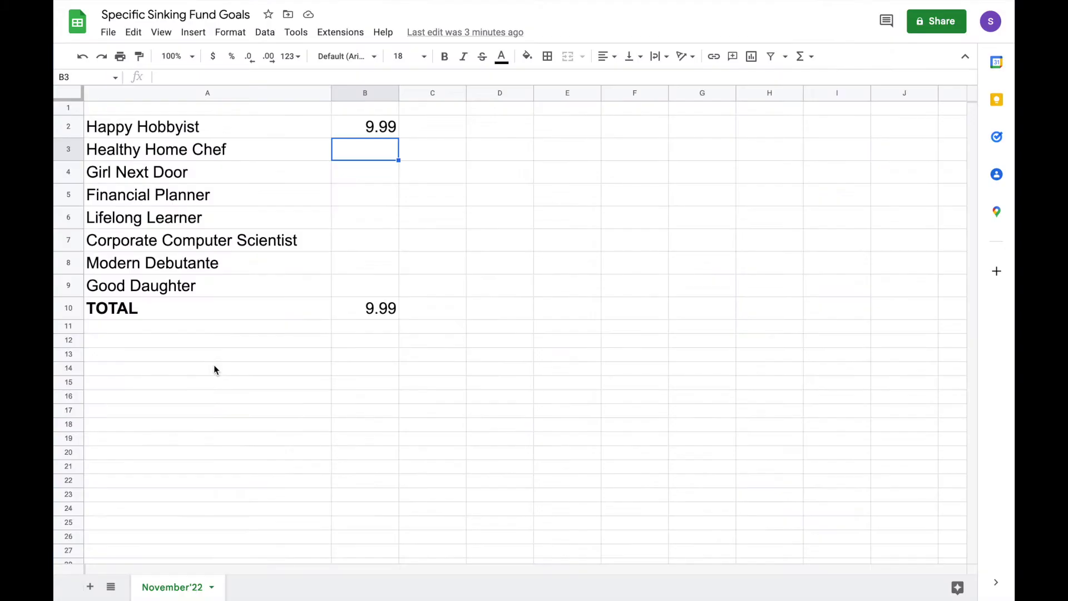
- Enter =10+780+120+50 in B3 for Healthy Home Chef, giving 960.00
double_click(354, 158)
type("=10")
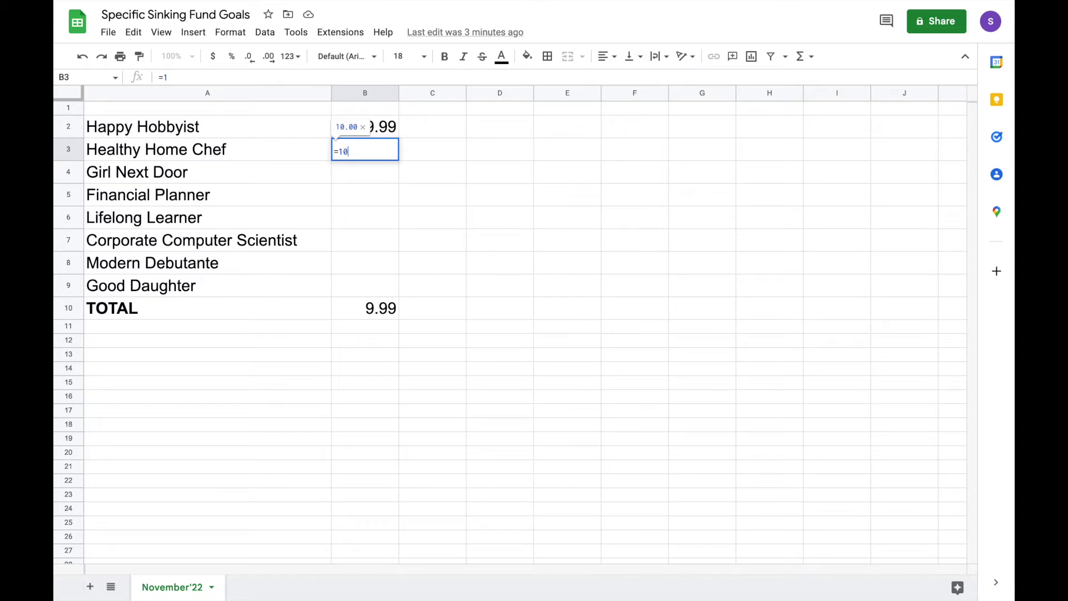
type("+780+120")
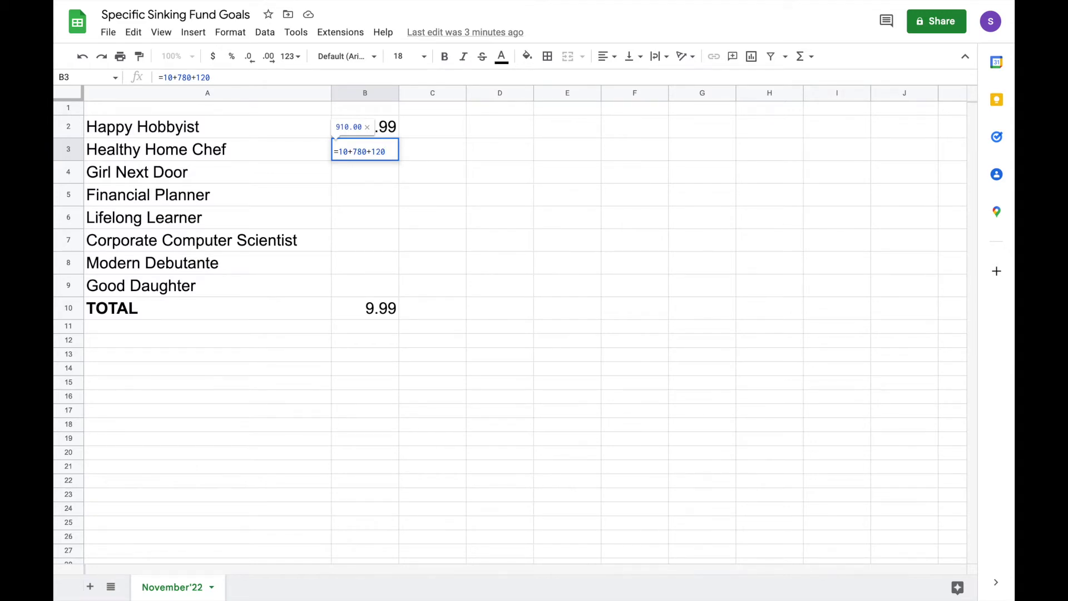
type("+50")
key("Return")
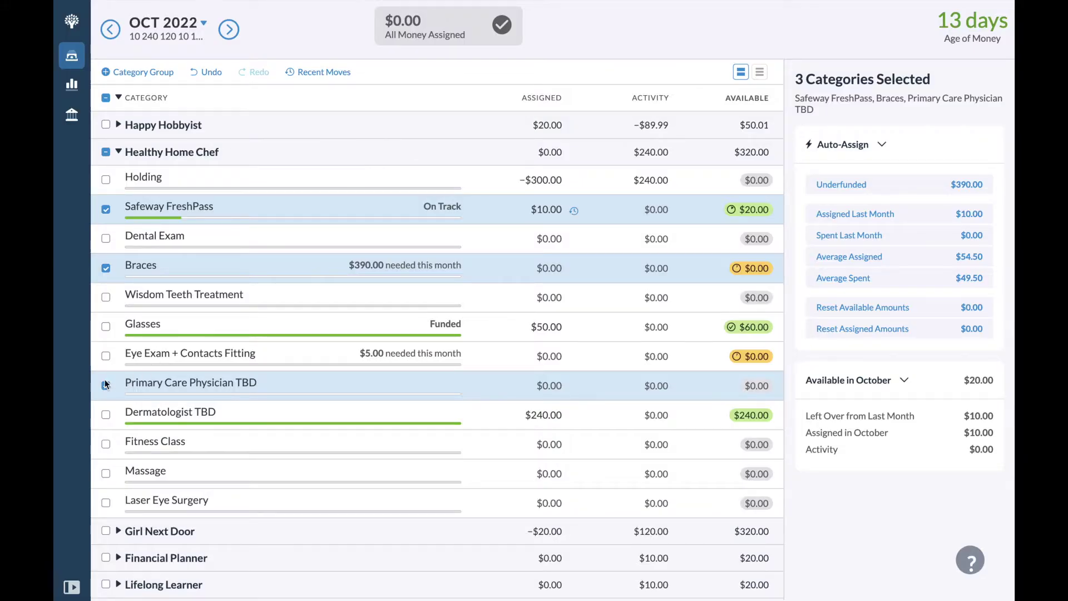
- Deselect Primary Care, Braces and Safeway FreshPass, collapse Healthy Home Chef and expand Girl Next Door
left_click(106, 384)
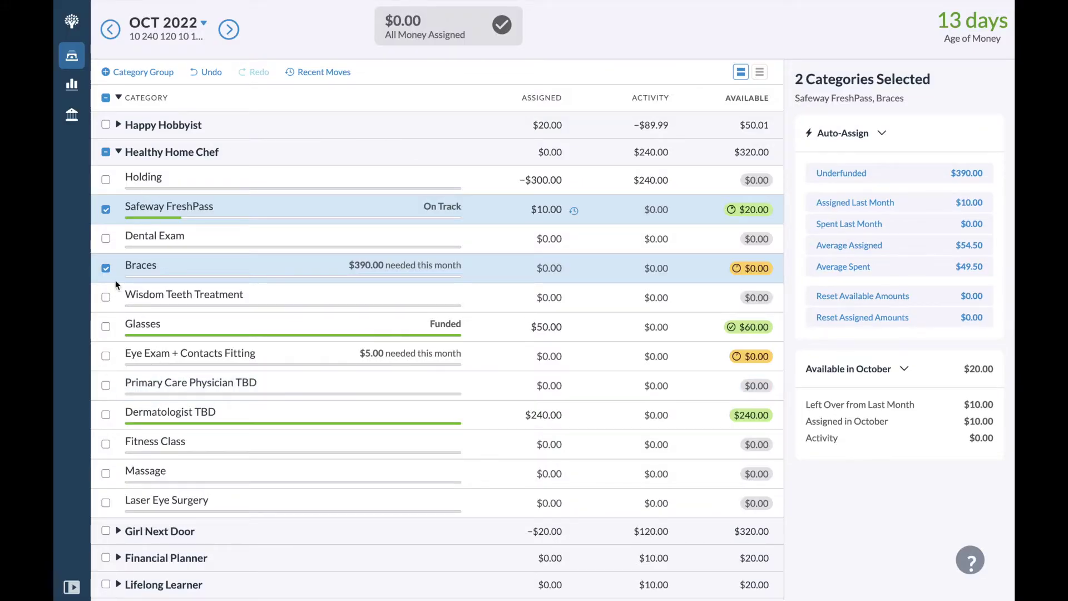
left_click(106, 268)
left_click(106, 209)
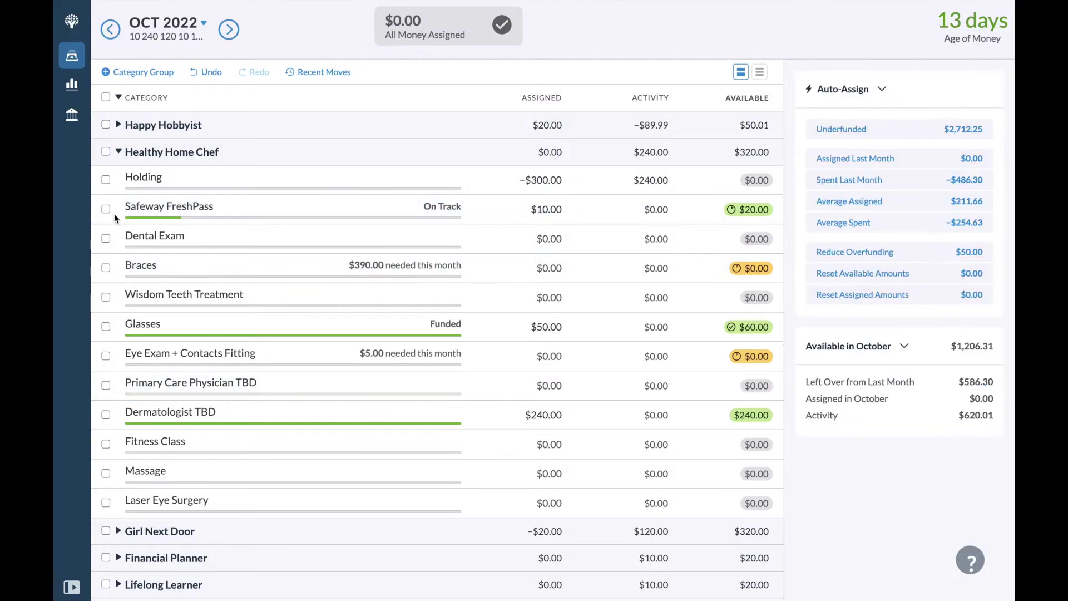
left_click(119, 152)
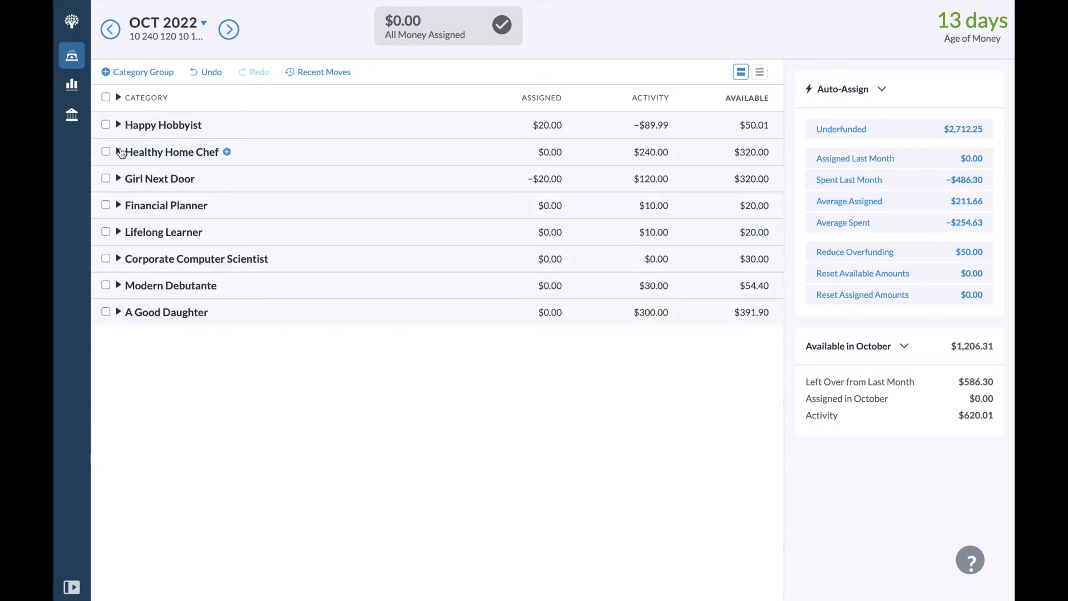
left_click(118, 179)
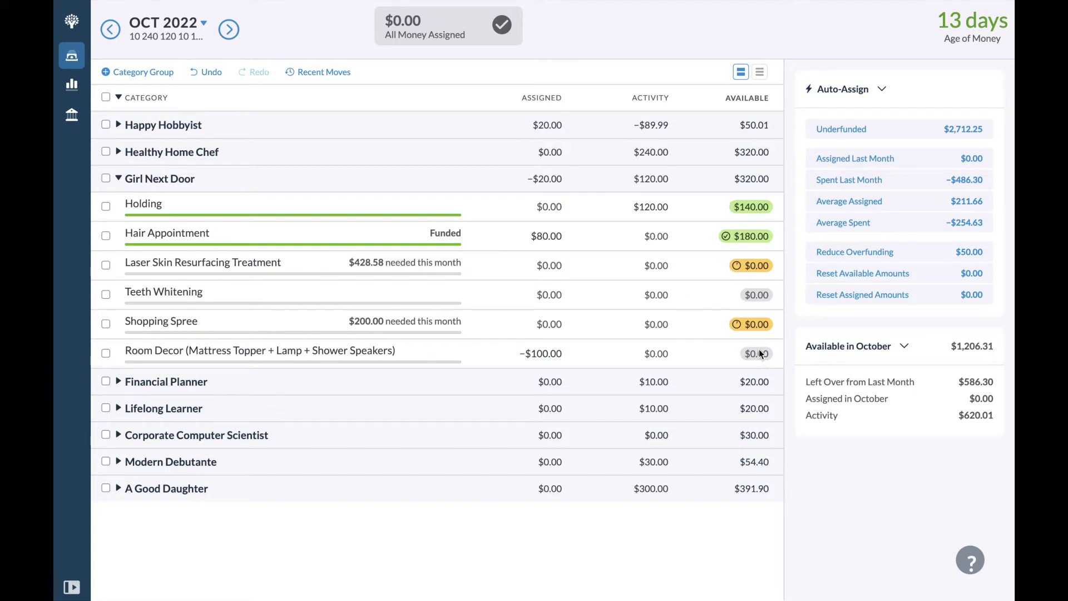
left_click(685, 332)
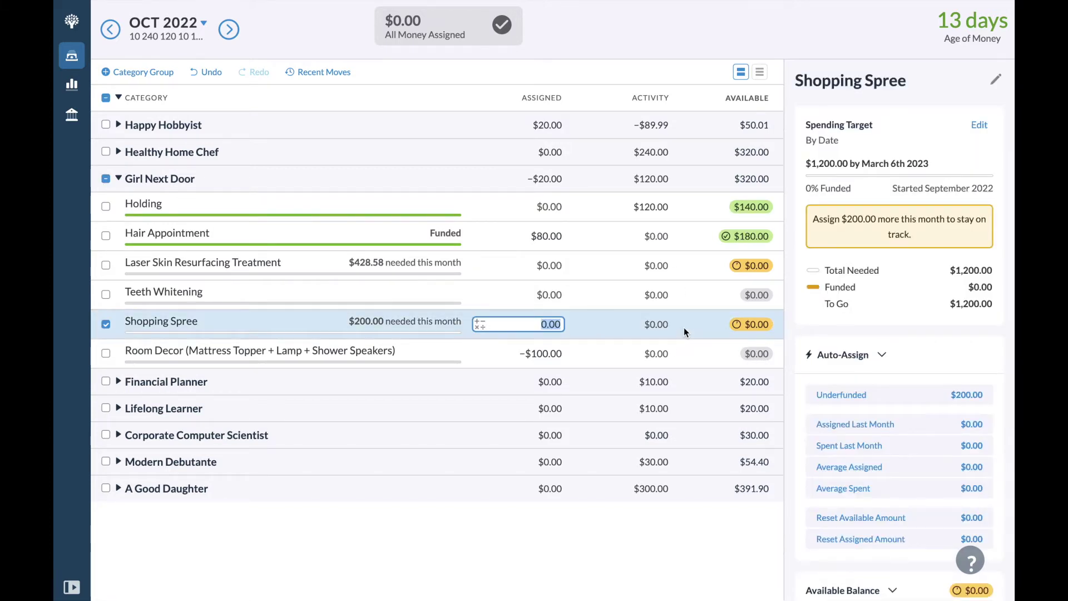
- Review Shopping Spree's $1,200.00 target and Room Decor's details by toggling their selections
left_click(106, 325)
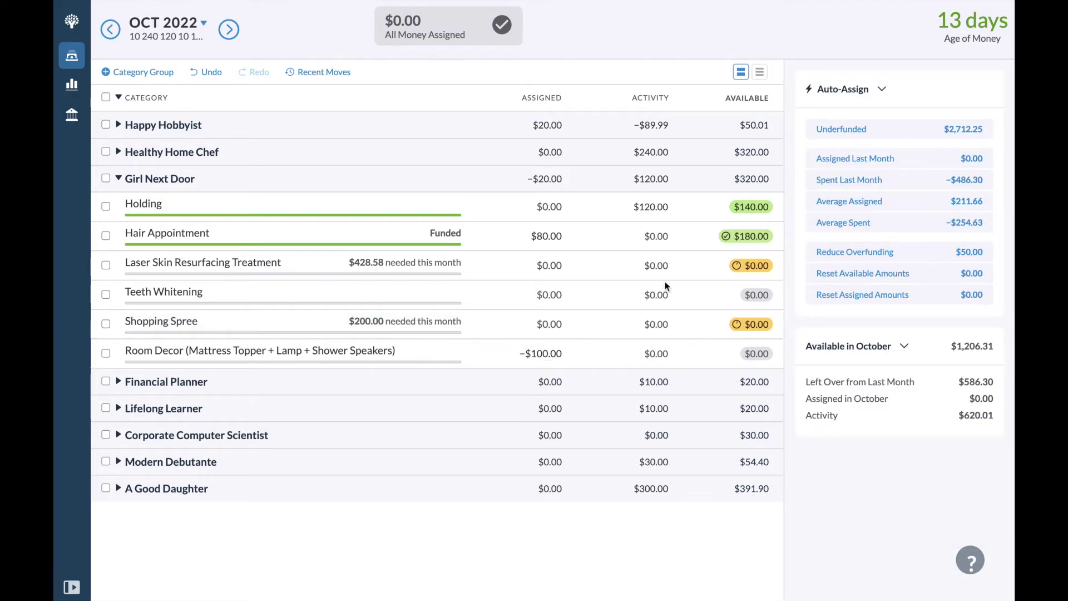
mouse_move(738, 323)
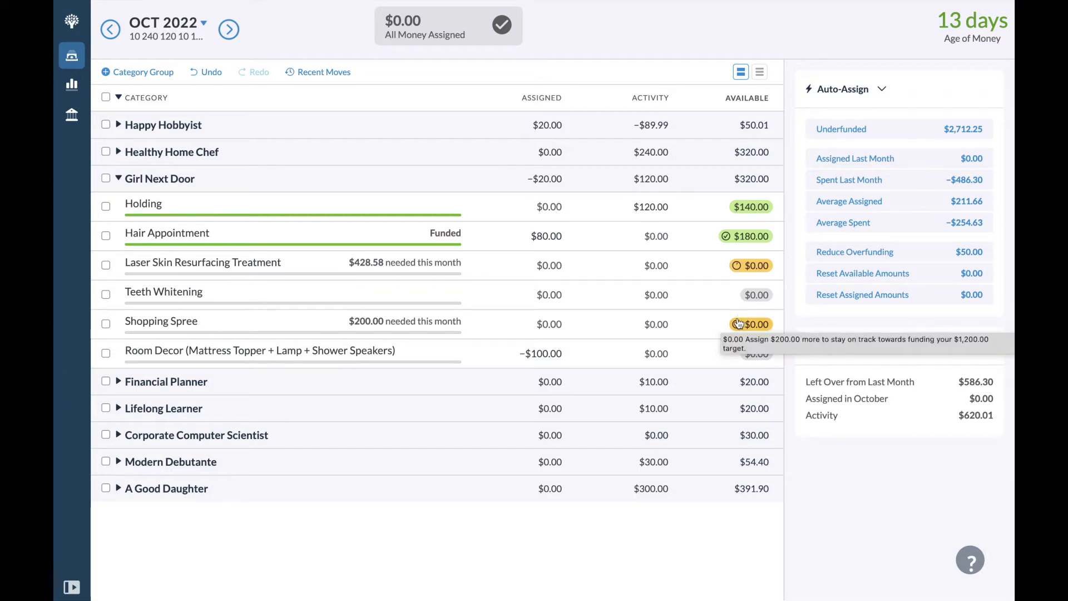
left_click(108, 355)
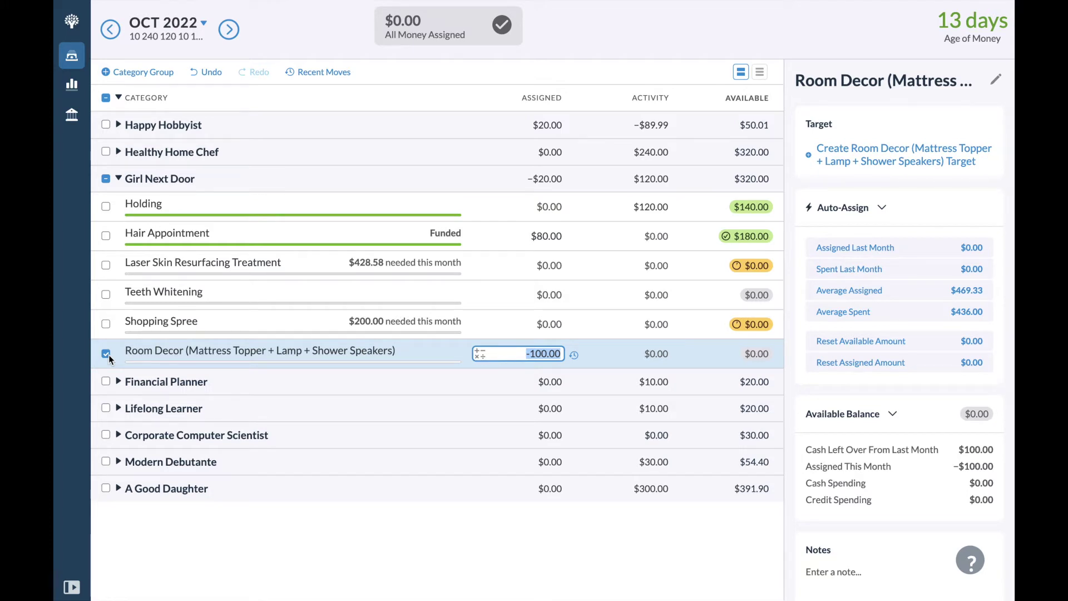
left_click(105, 324)
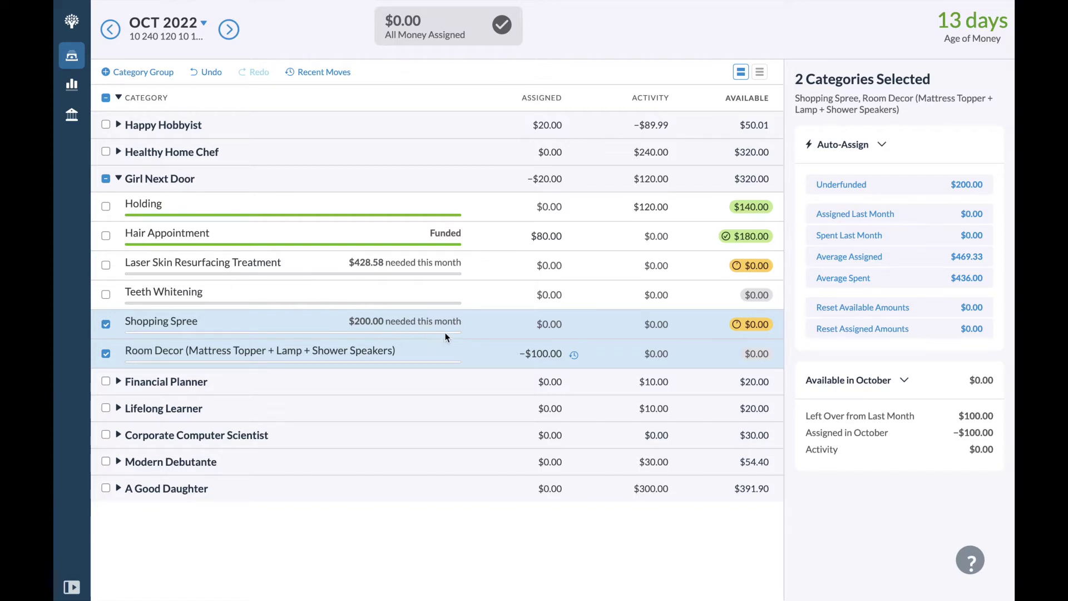
left_click(108, 352)
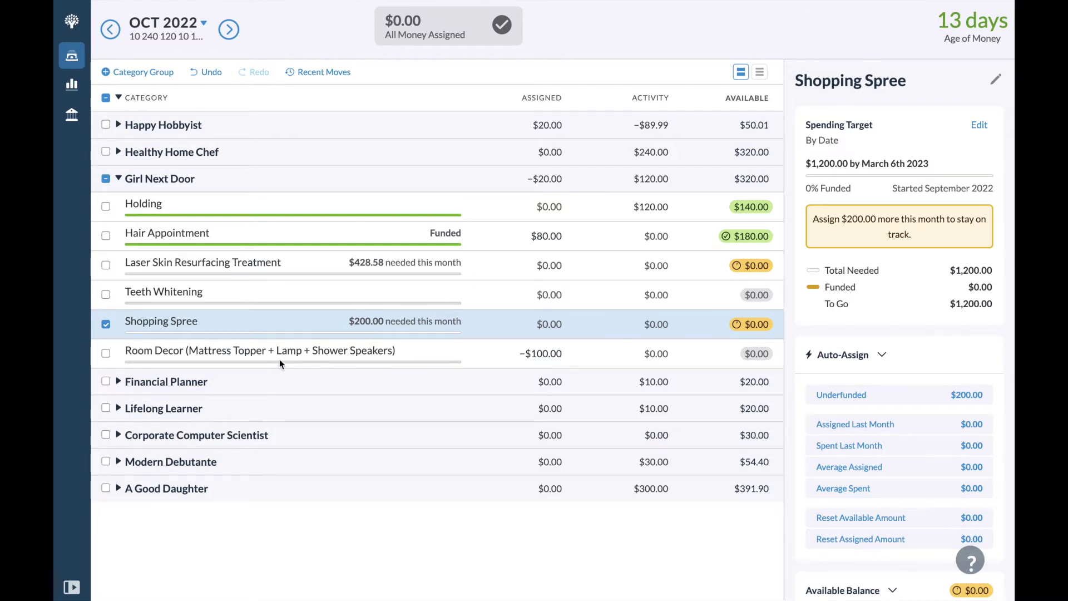
left_click(106, 324)
left_click(104, 354)
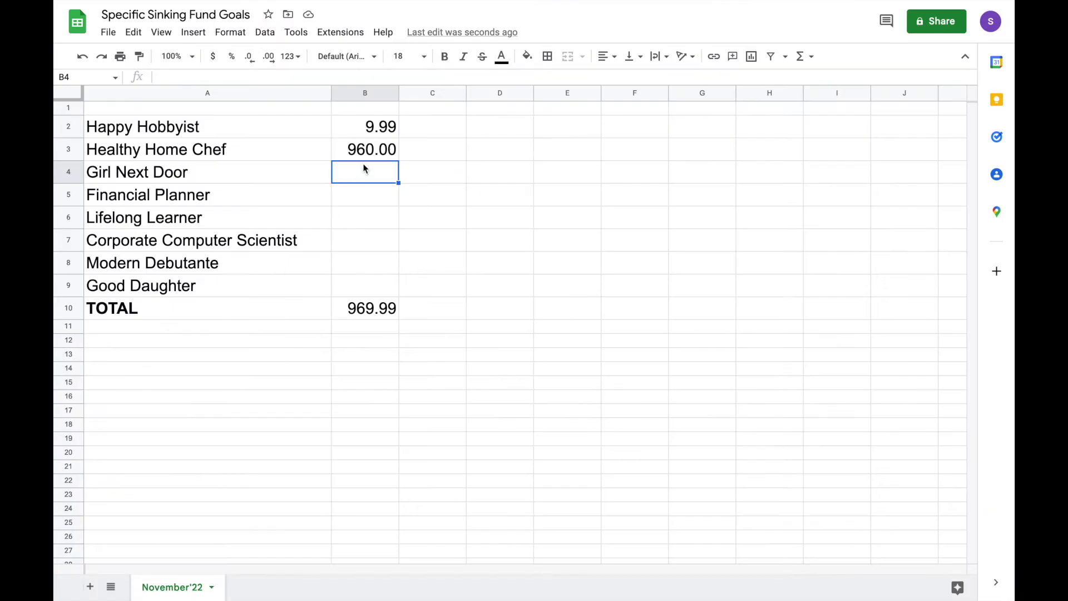
- Enter =60+300 in B4 so Girl Next Door shows 360.00 and TOTAL reaches 1,329.99
double_click(364, 167)
type("=60")
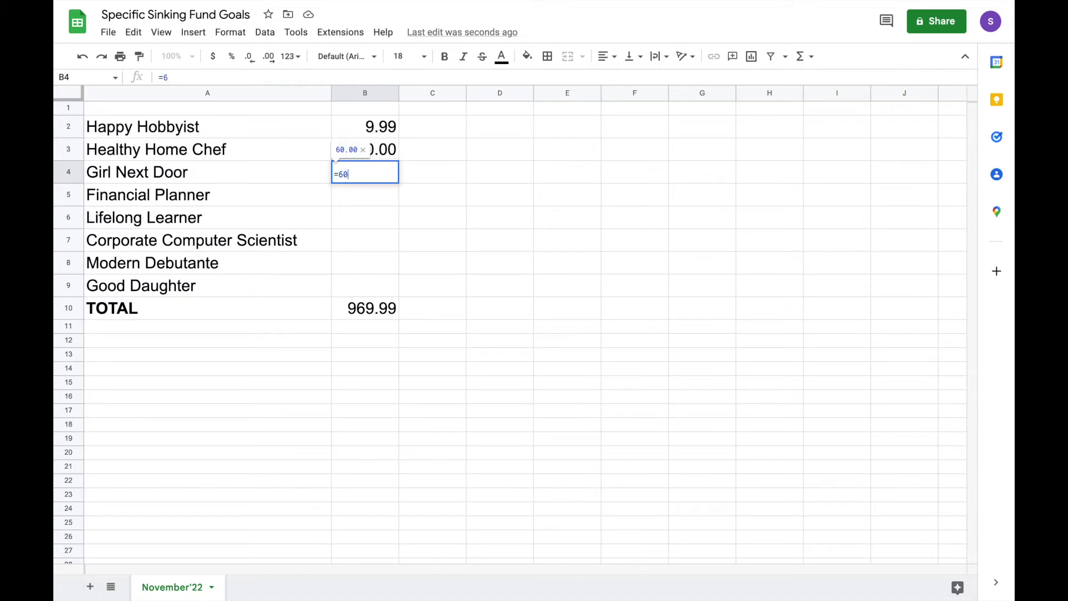
type("+200")
key("BackSpace")
key("BackSpace")
key("BackSpace")
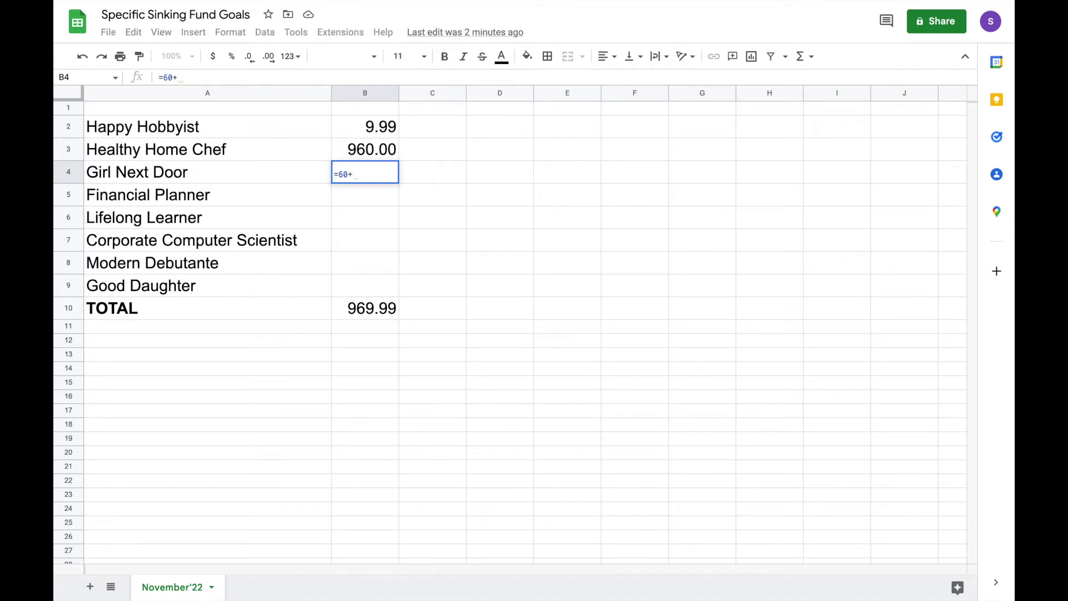
type("300")
key("Return")
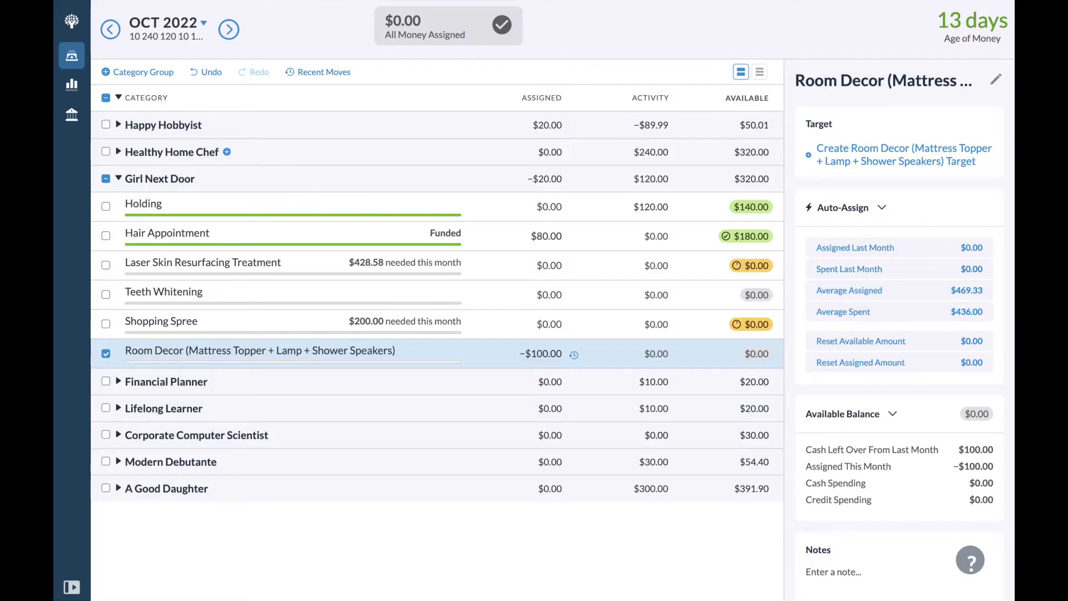
- Move $10.00 from Financial Planner's Holding into YNAB Subscription
left_click(105, 178)
left_click(117, 178)
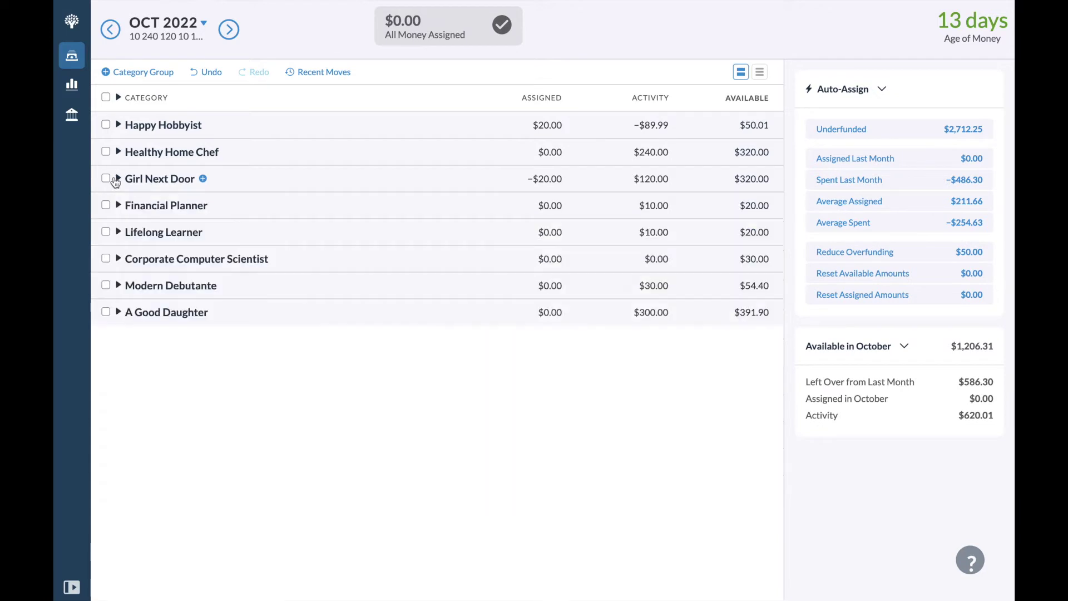
left_click(119, 206)
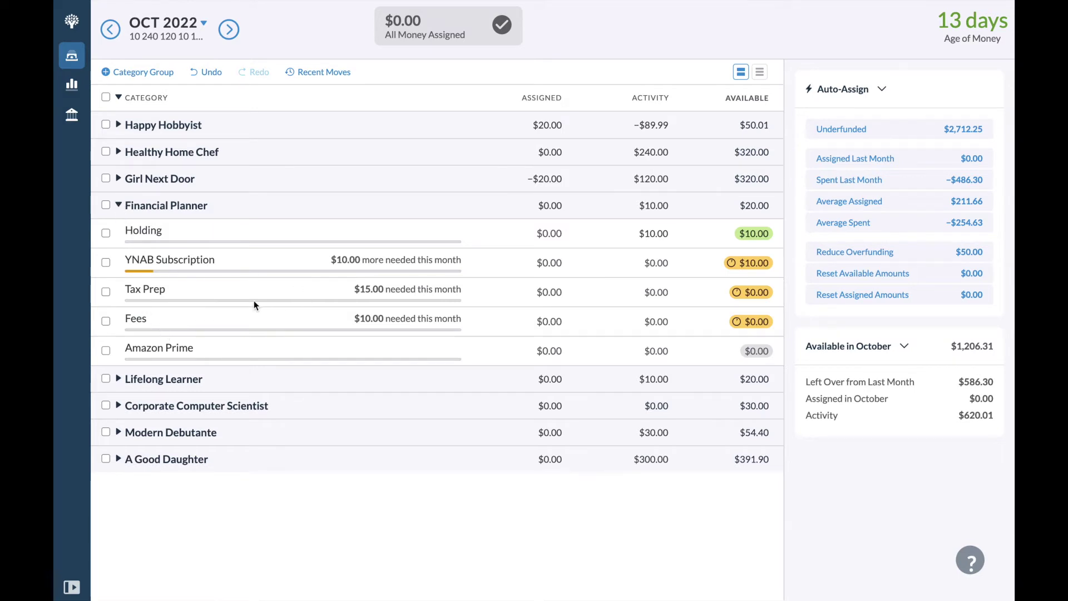
left_click(754, 234)
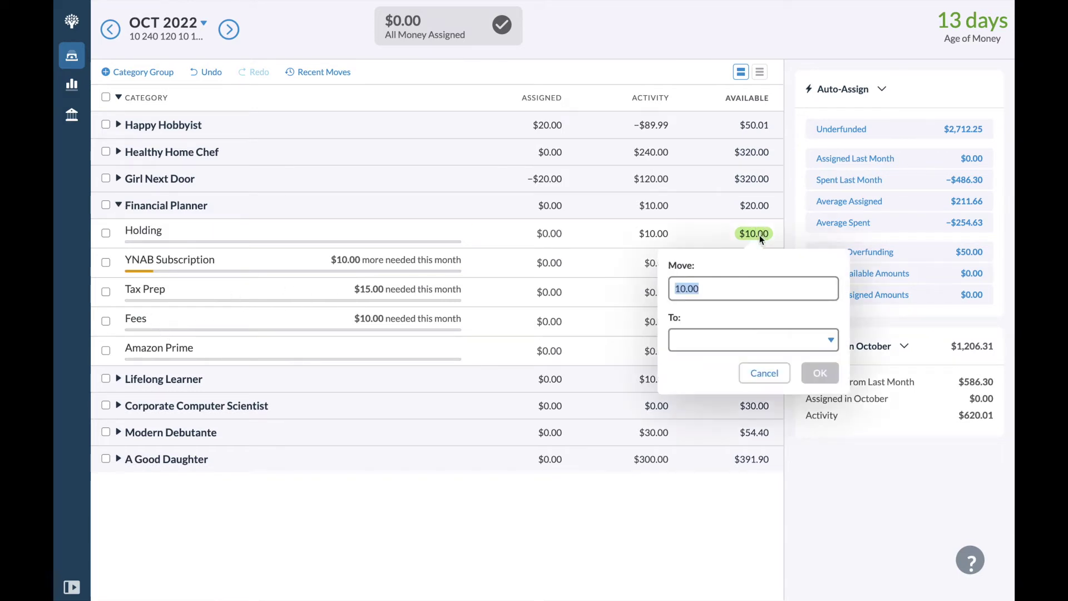
left_click(686, 339)
type("ynab")
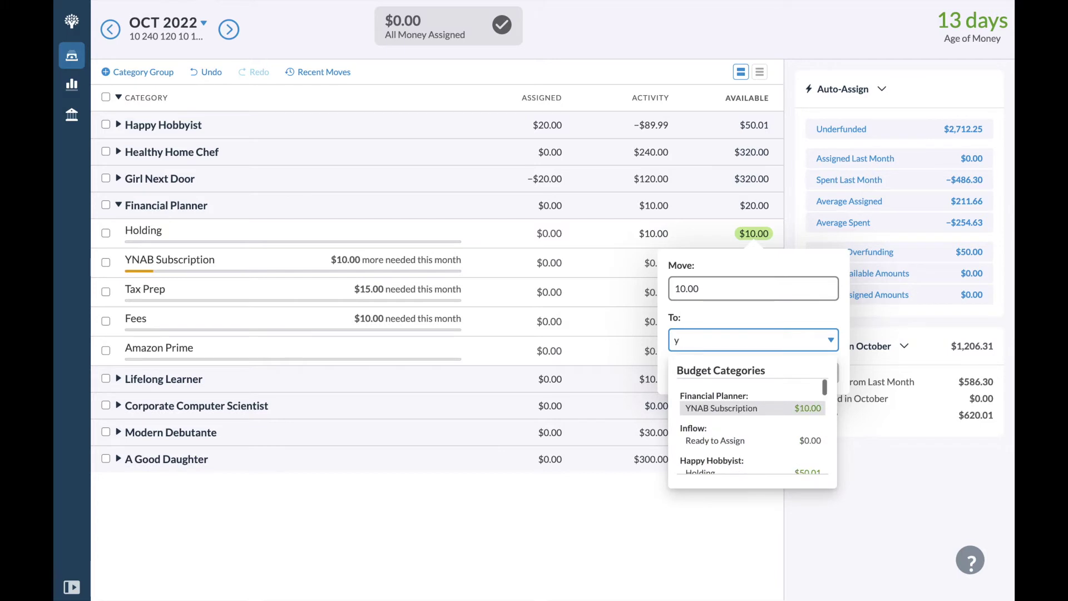
left_click(743, 406)
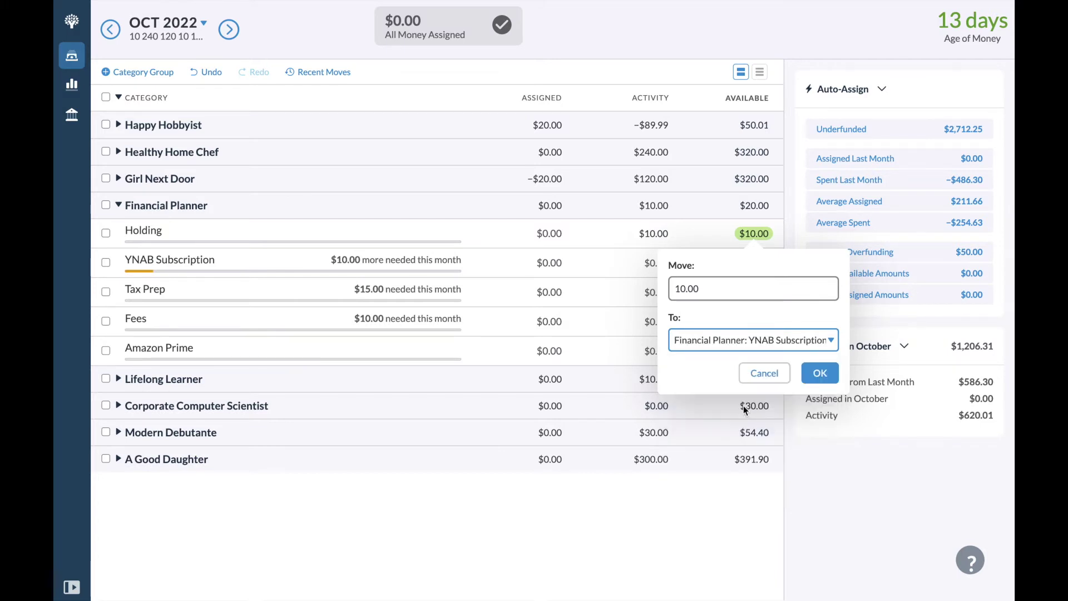
left_click(822, 373)
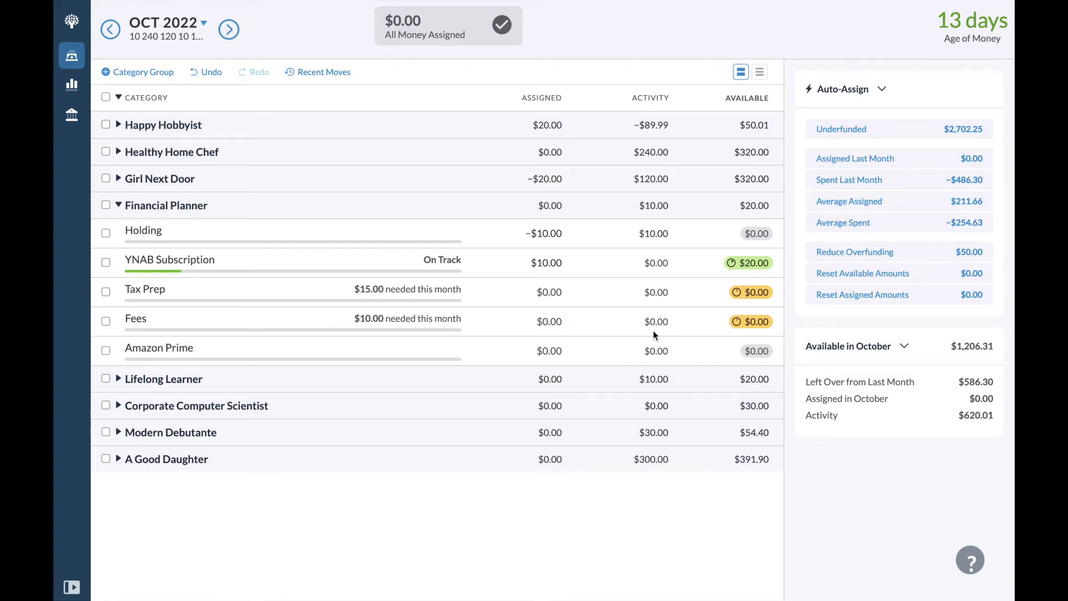
- Log =10 for Financial Planner in B5 of the sinking-fund sheet, then return to YNAB
key("ctrl+Tab")
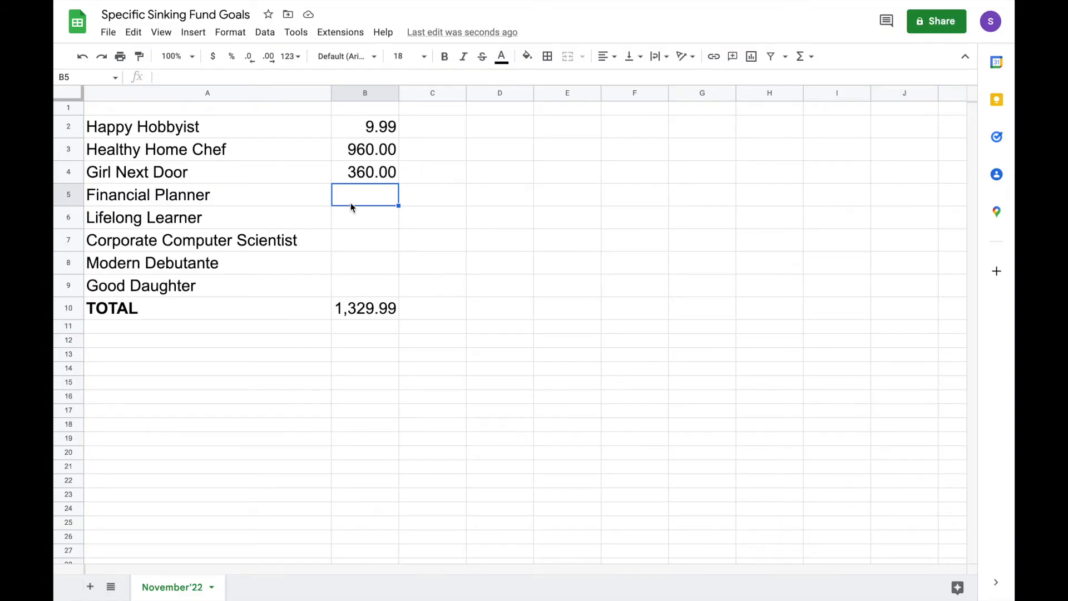
type("=10")
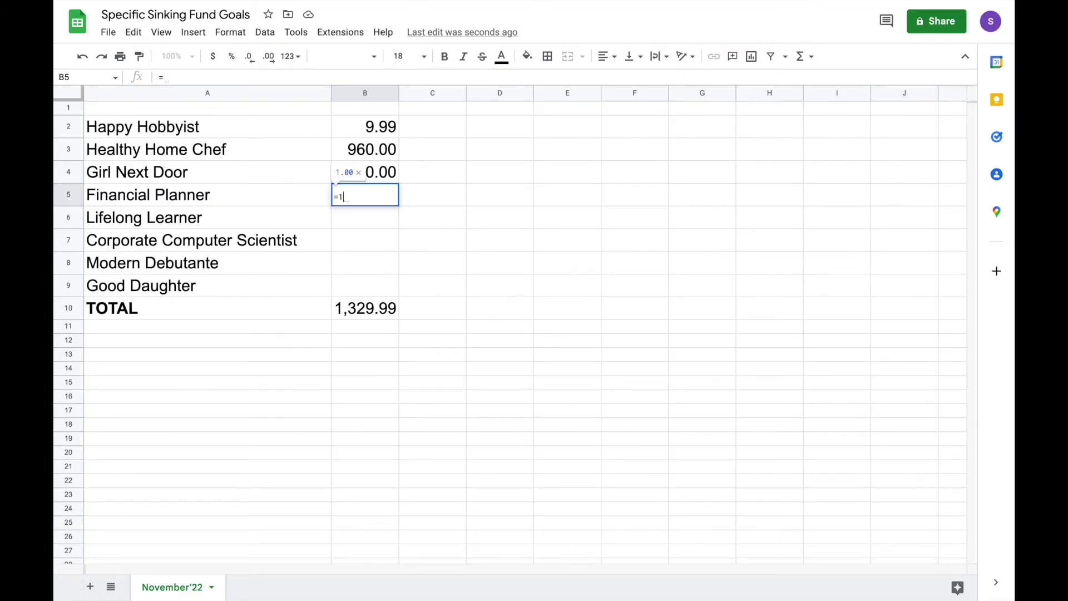
key("Return")
key("ctrl+shift+Tab")
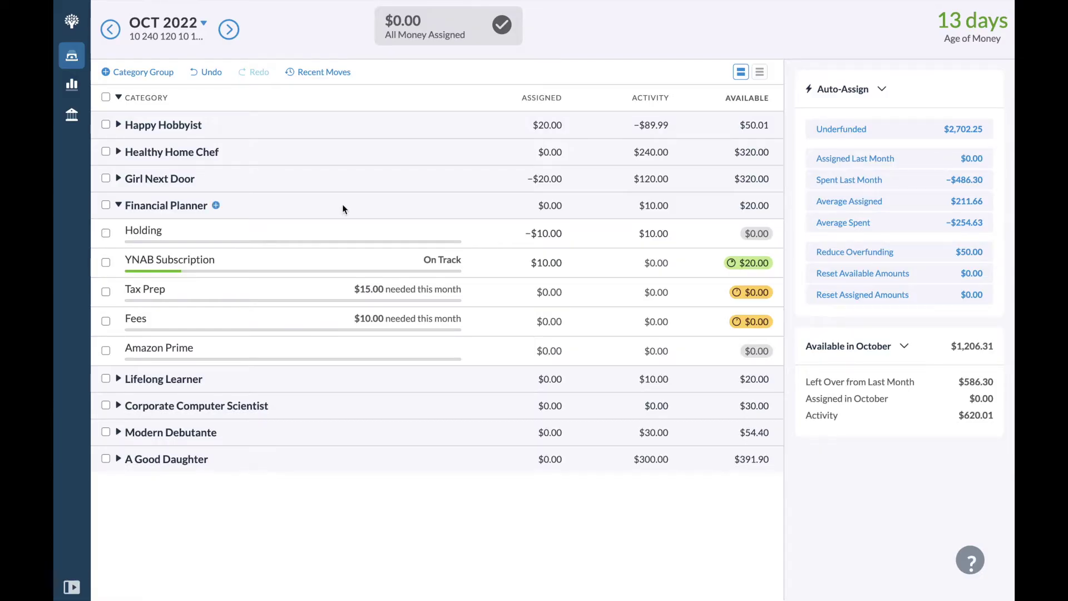
- Expand Lifelong Learner in YNAB and enter =B5 in sheet cell B6 to log 10.00
left_click(118, 205)
left_click(118, 232)
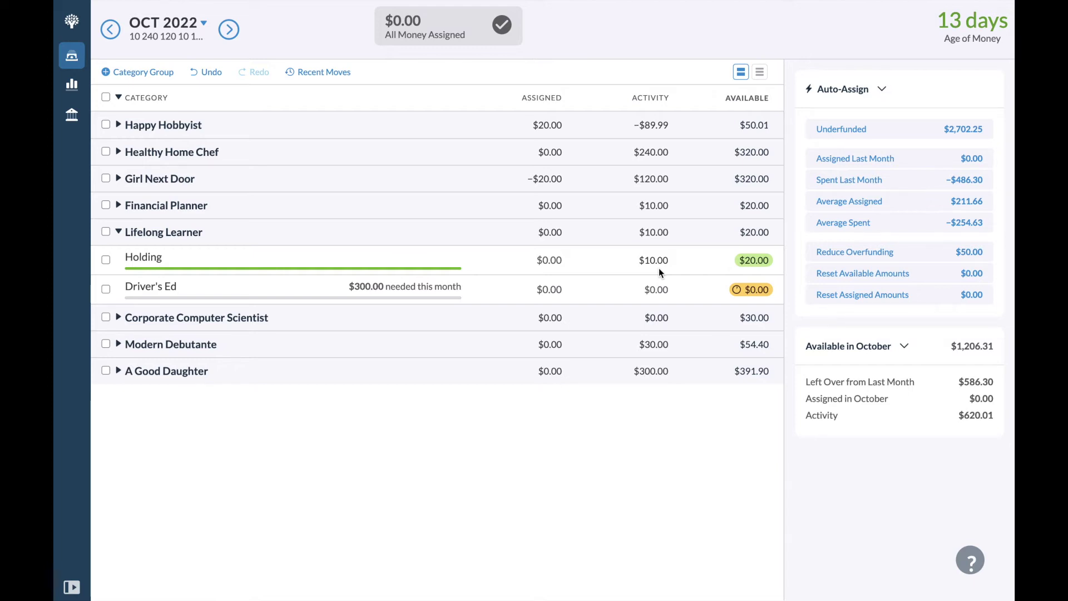
key("alt+Tab")
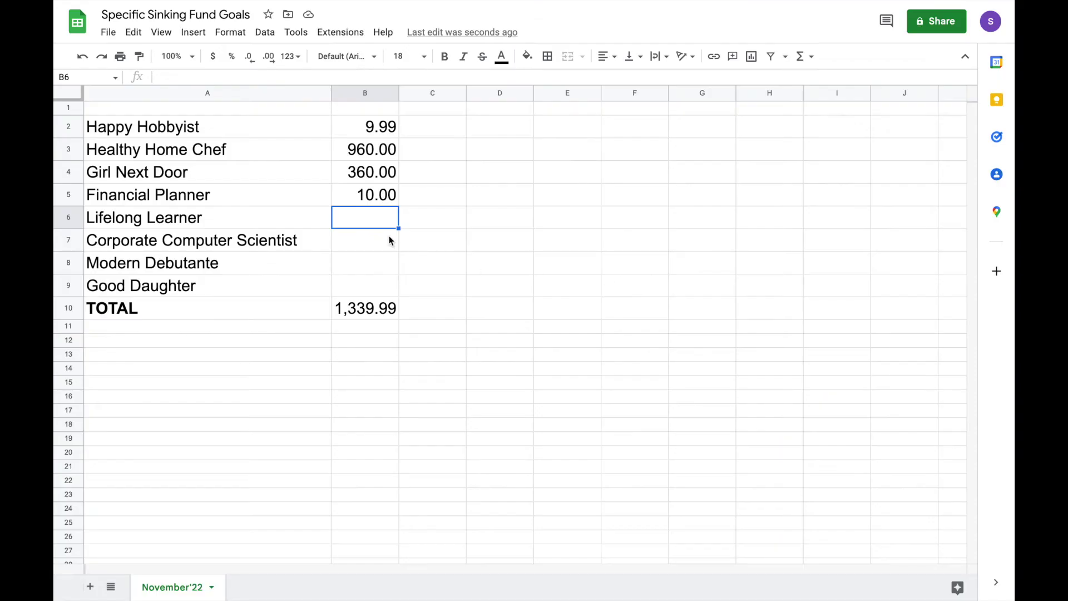
type("=B5")
key("Return")
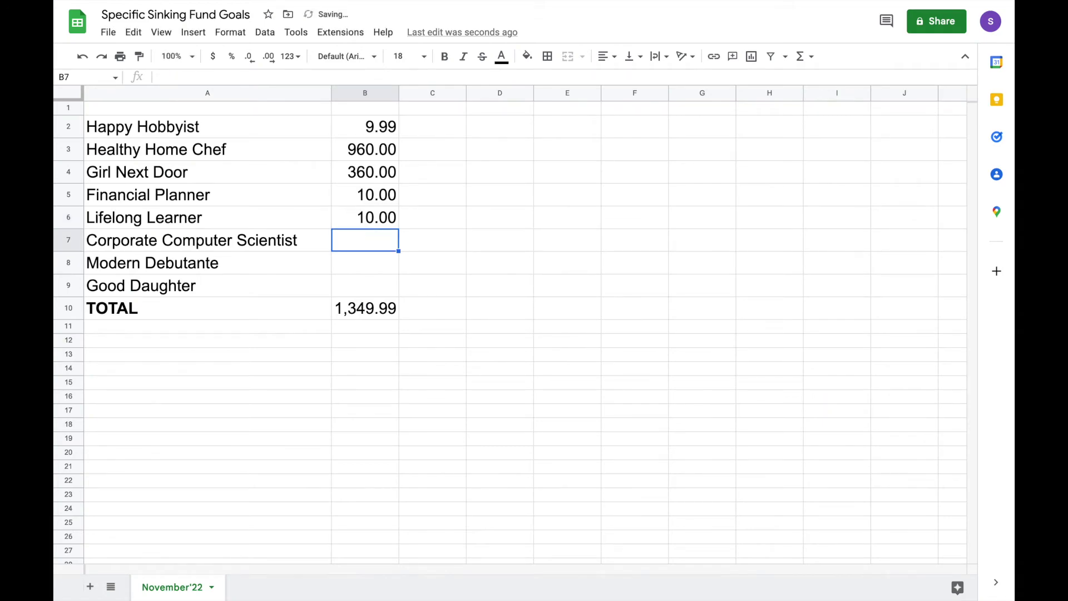
key("alt+Tab")
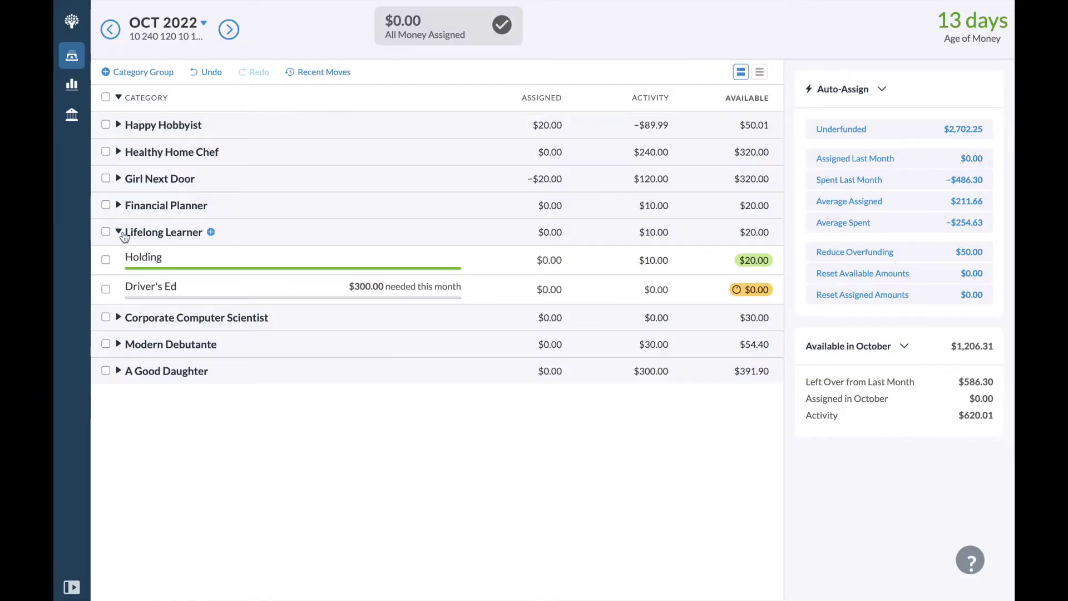
- Expand Modern Debutante and move $5 from its Holding category into J Birthday
left_click(118, 232)
left_click(119, 258)
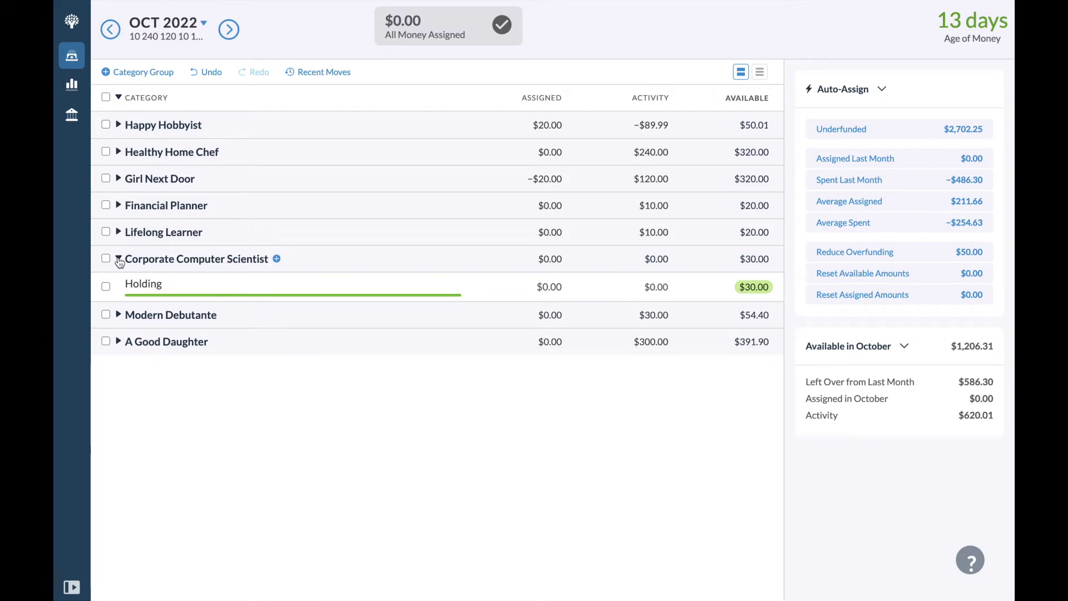
left_click(118, 260)
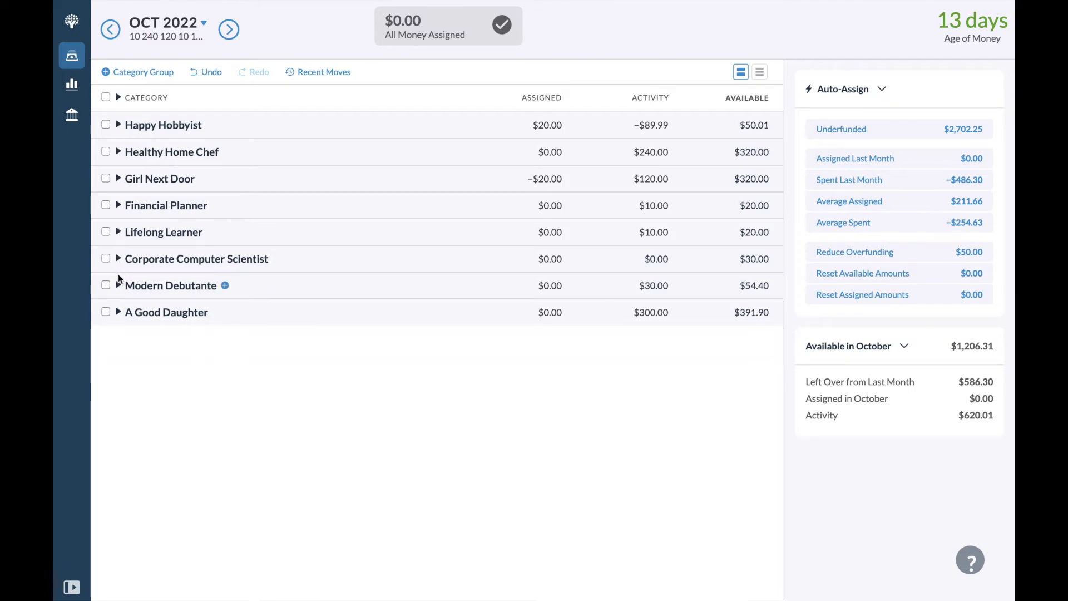
left_click(117, 286)
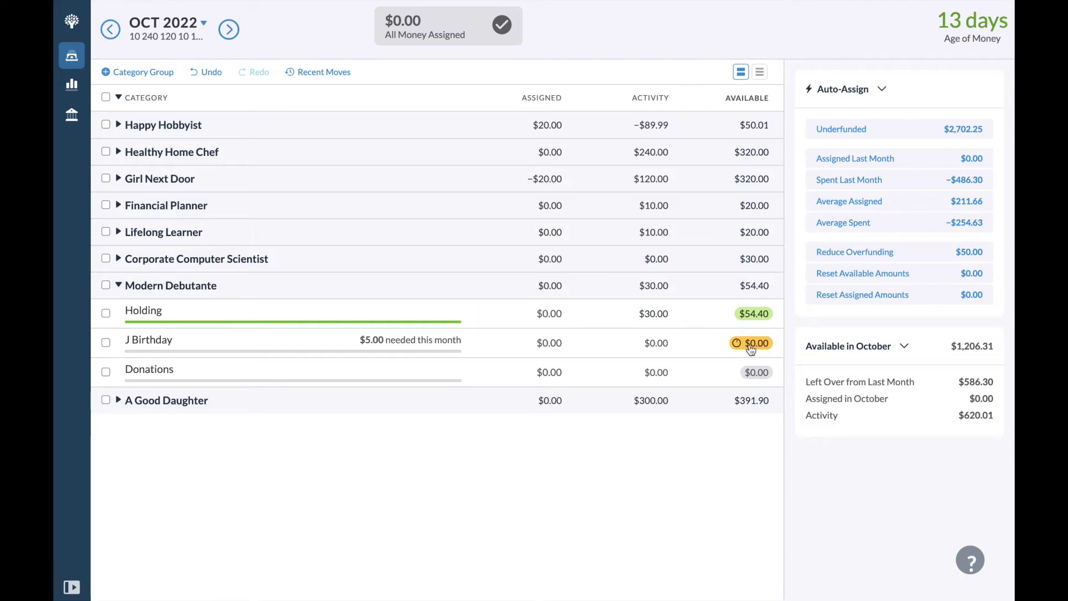
left_click(759, 320)
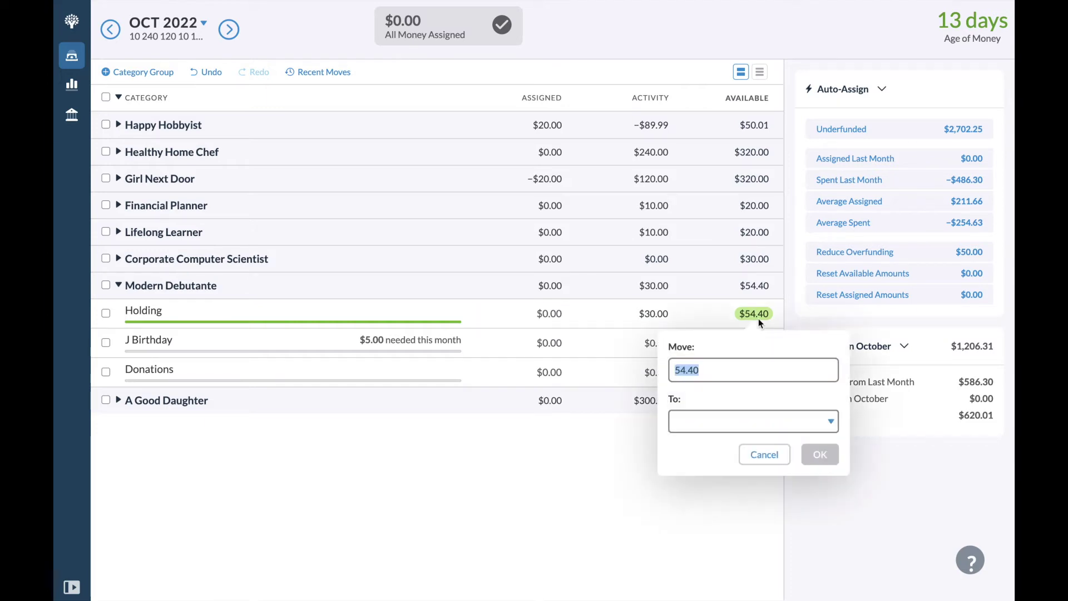
type("5")
left_click(711, 423)
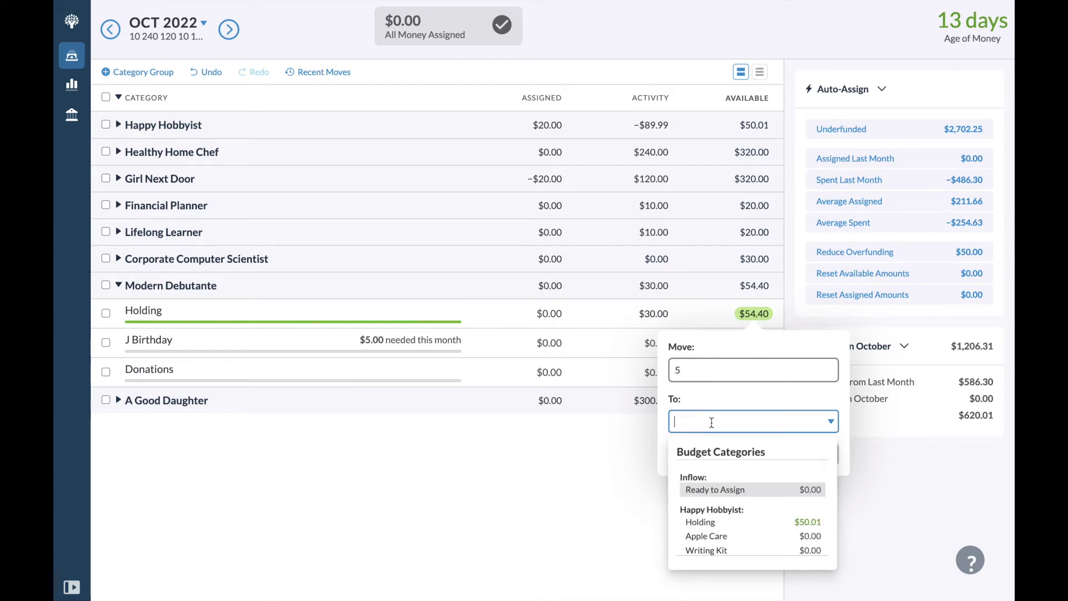
type("j")
left_click(763, 489)
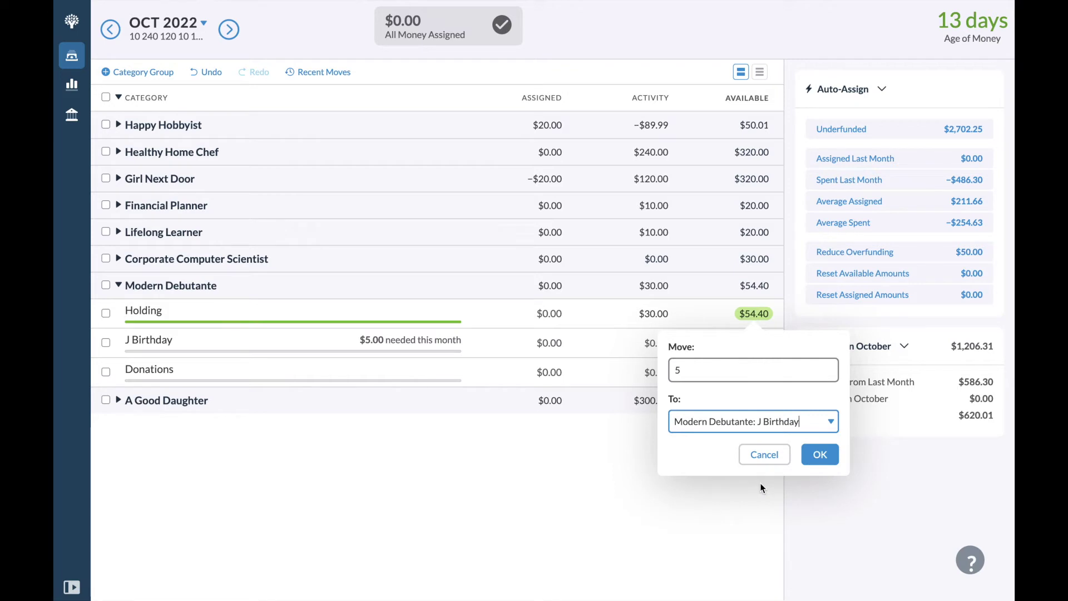
left_click(819, 449)
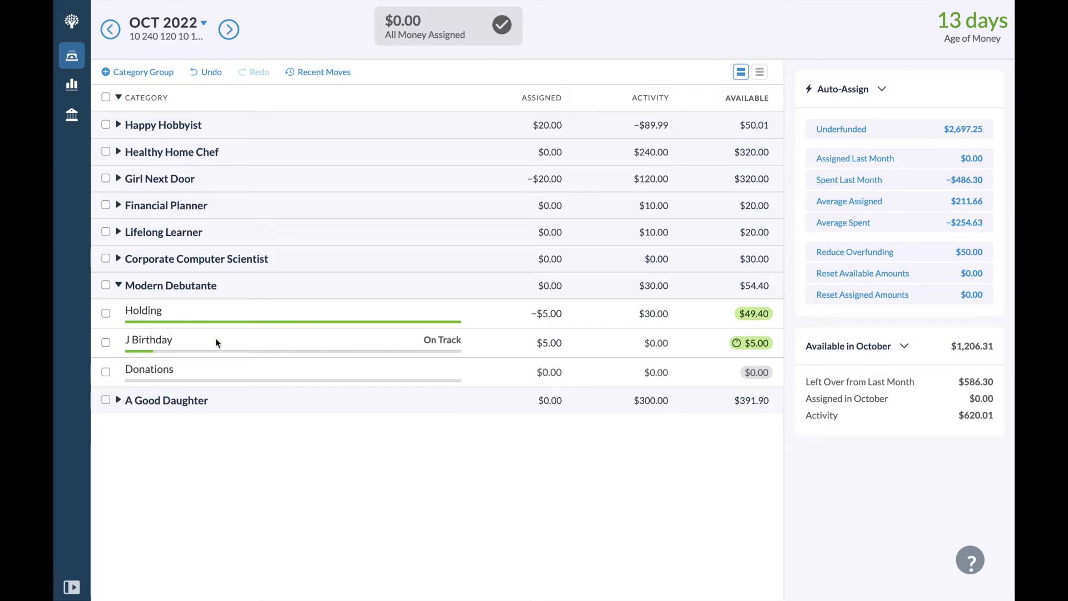
- Hide the Donations category in the Modern Debutante group
left_click(207, 376)
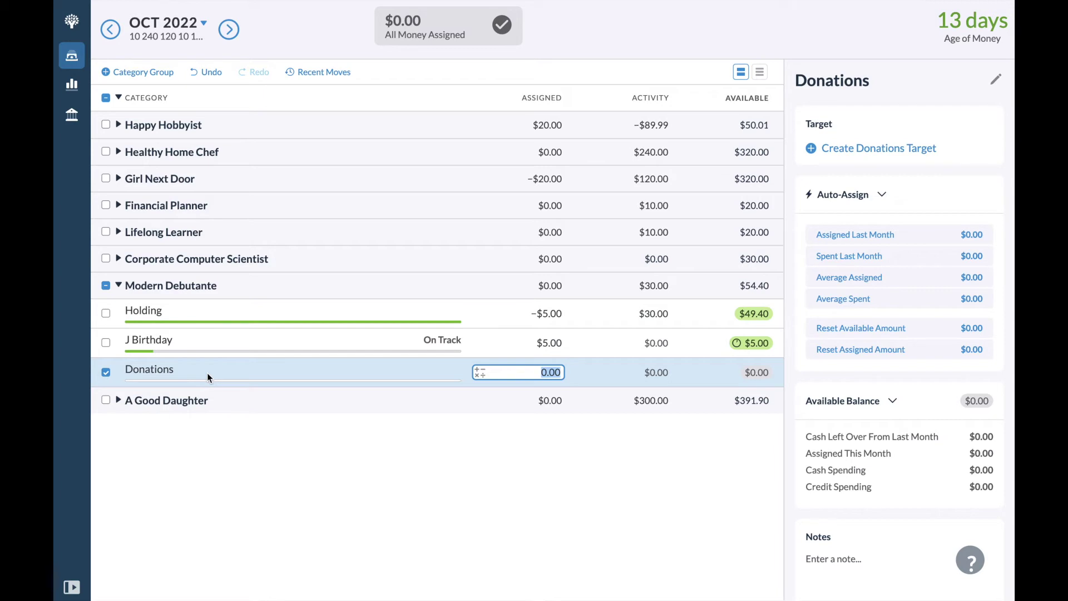
left_click(207, 372)
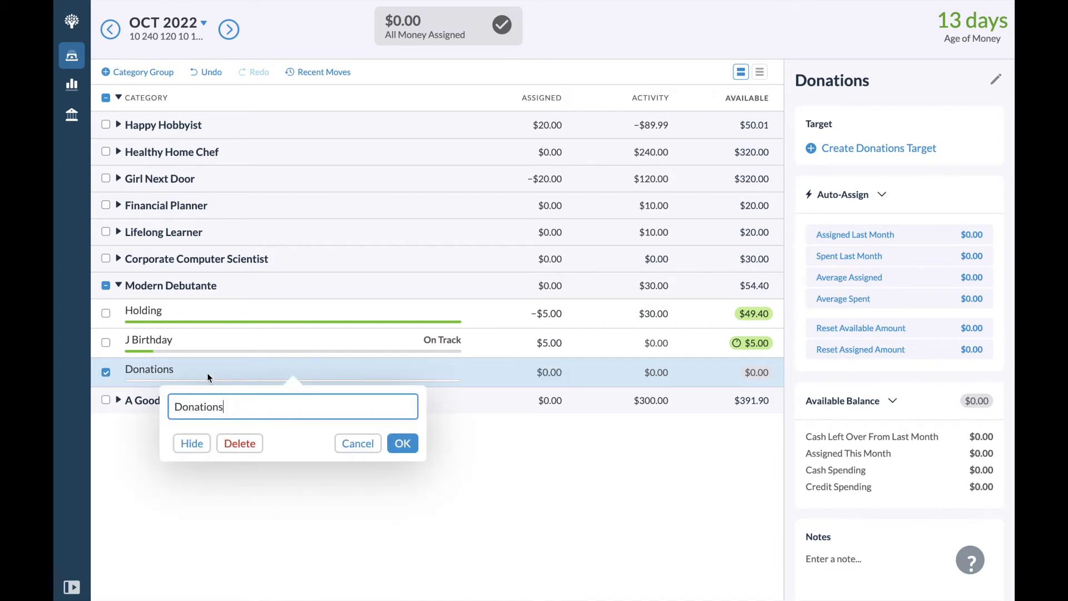
left_click(190, 444)
- Review J Birthday's assigned amount, target and name options, leaving them unchanged
left_click(519, 343)
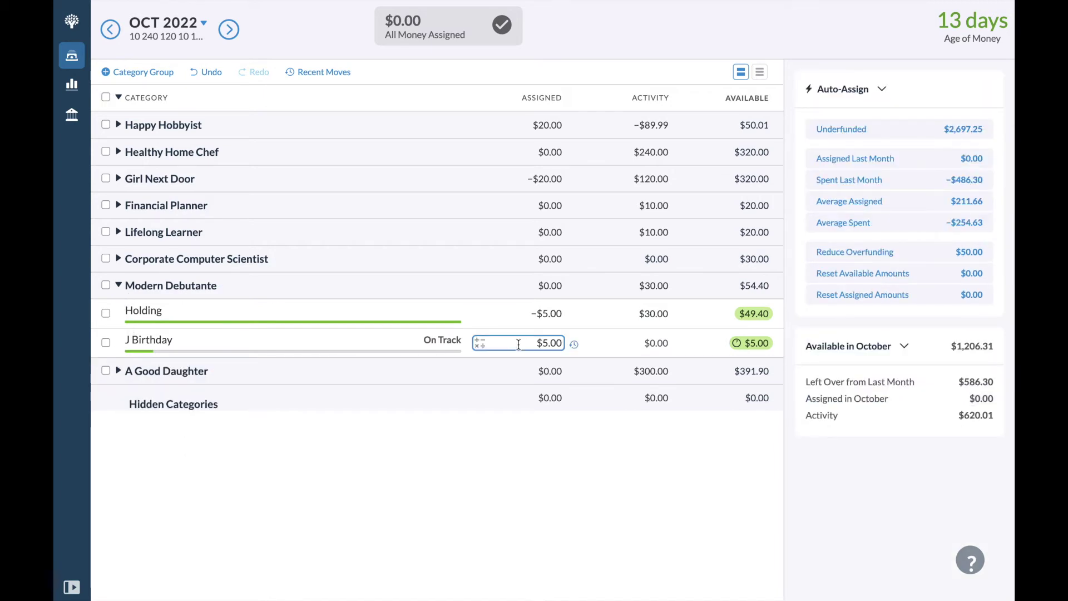
left_click(706, 345)
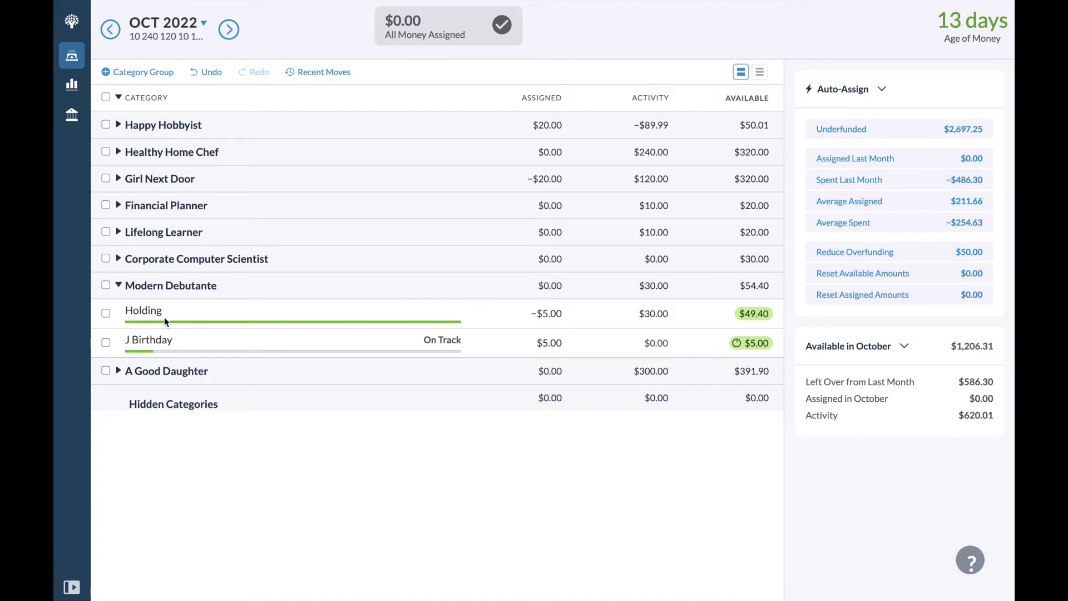
left_click(118, 342)
left_click(118, 342)
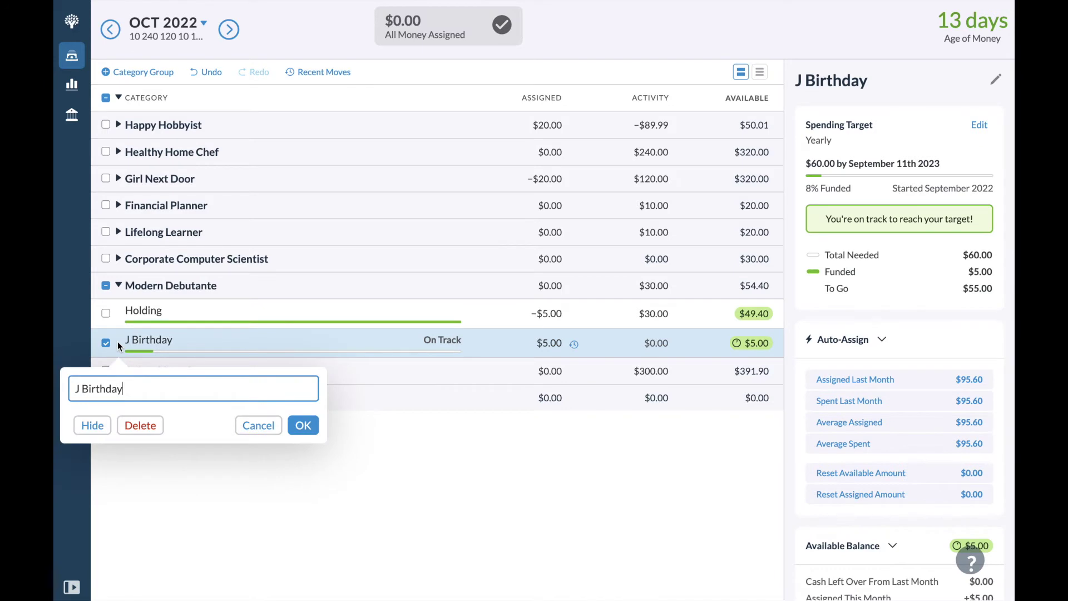
key("Escape")
left_click(214, 332)
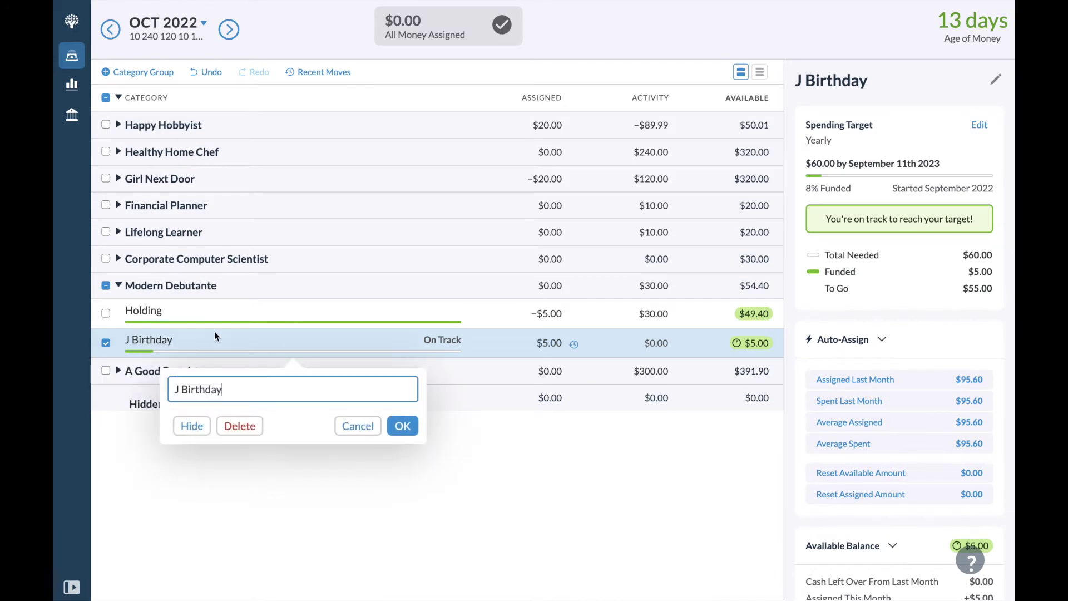
key("Escape")
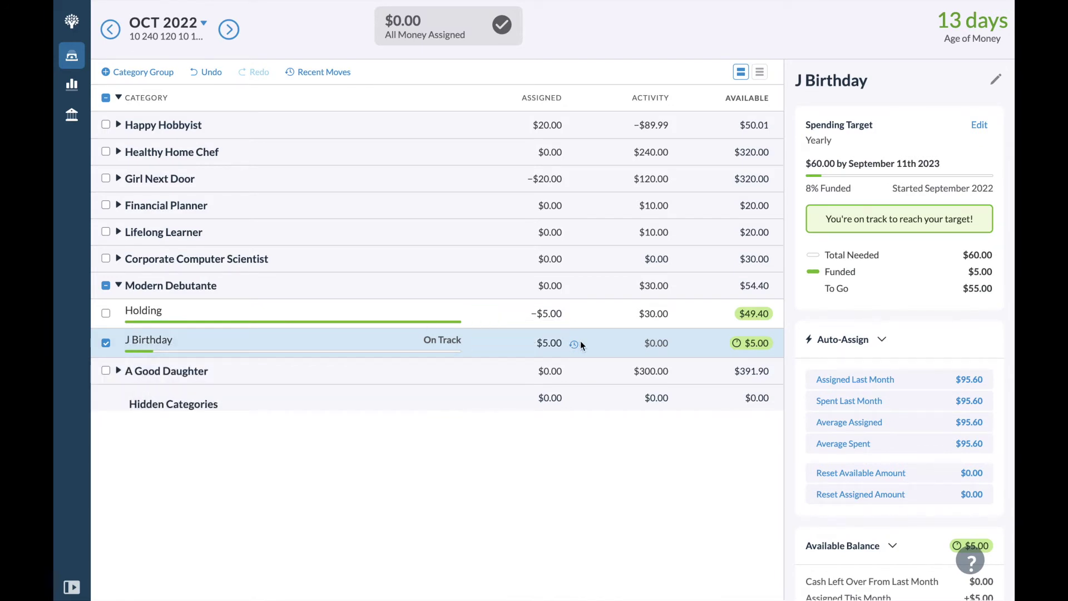
left_click(586, 343)
key("Escape")
- Add a Random Gifts category to Modern Debutante and drag it below J Birthday
left_click(225, 286)
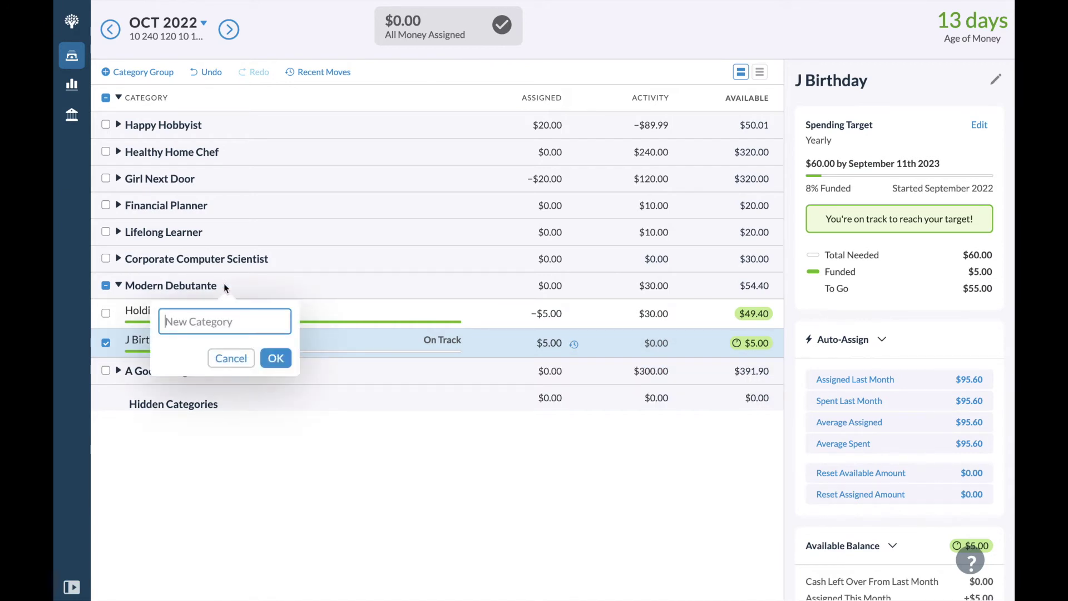
type("G")
key("BackSpace")
type("Genera")
key("BackSpace")
key("BackSpace")
key("BackSpace")
key("BackSpace")
key("BackSpace")
key("BackSpace")
type("Random Gifts")
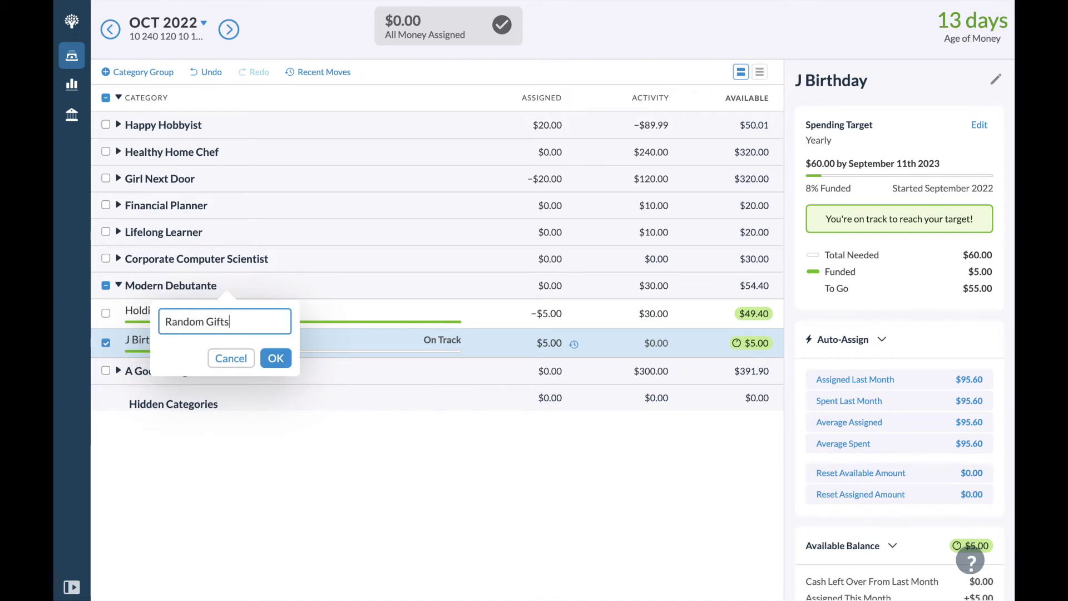
key("Return")
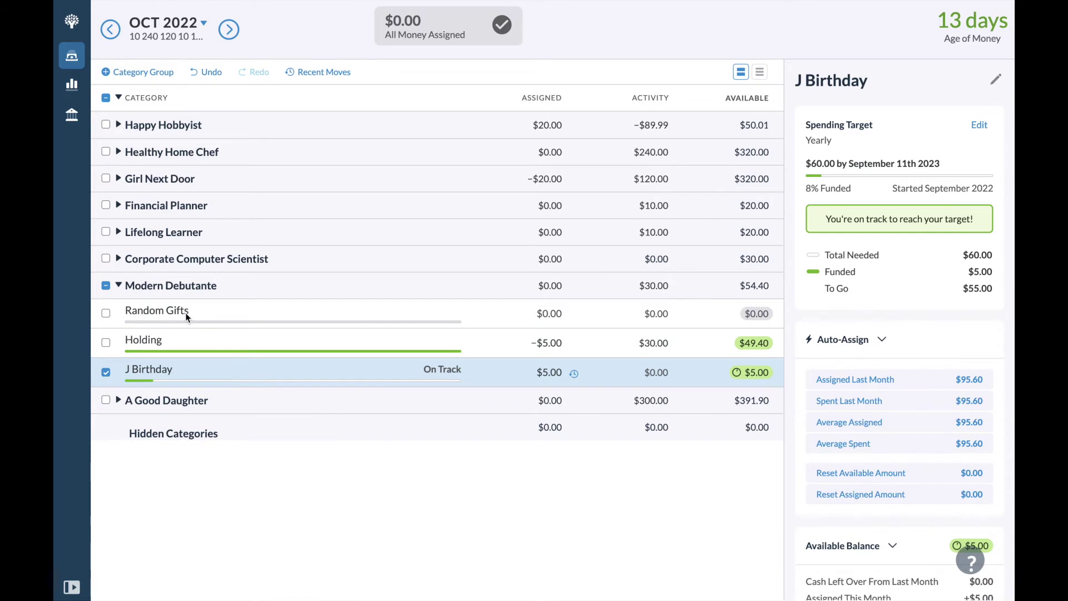
left_click_drag(185, 313, 179, 375)
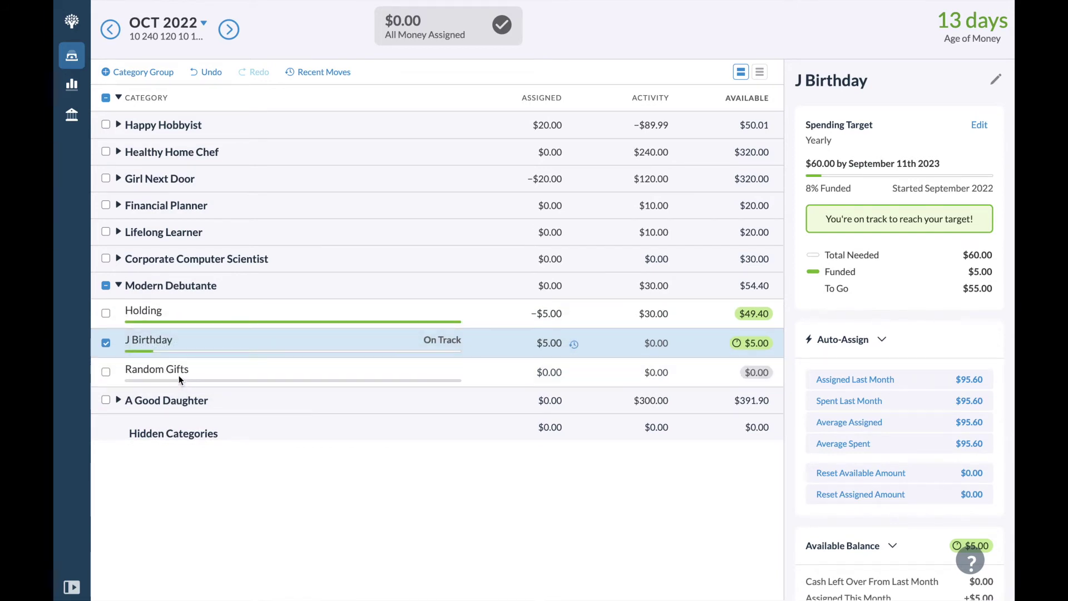
- Move $30 from Holding into Random Gifts, leaving Holding at $19.40
left_click(106, 343)
left_click(752, 313)
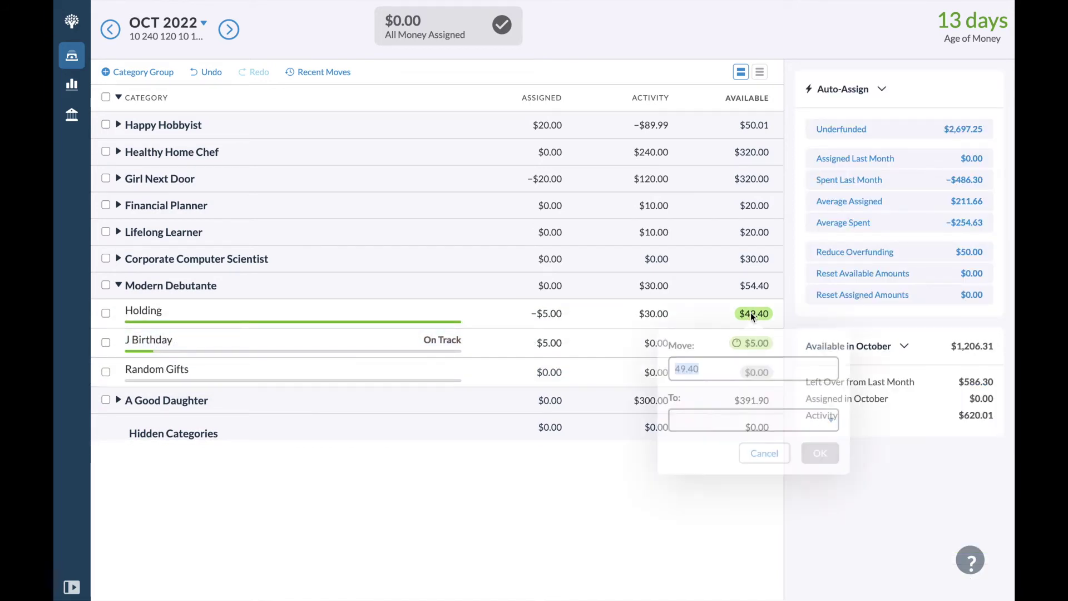
type("30")
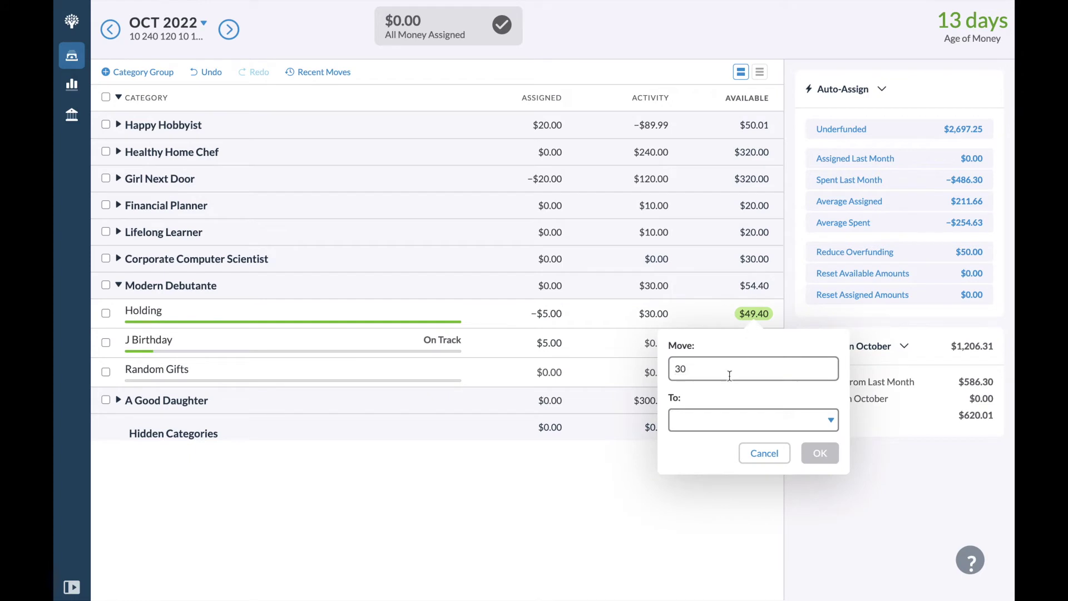
left_click(709, 427)
type("rando")
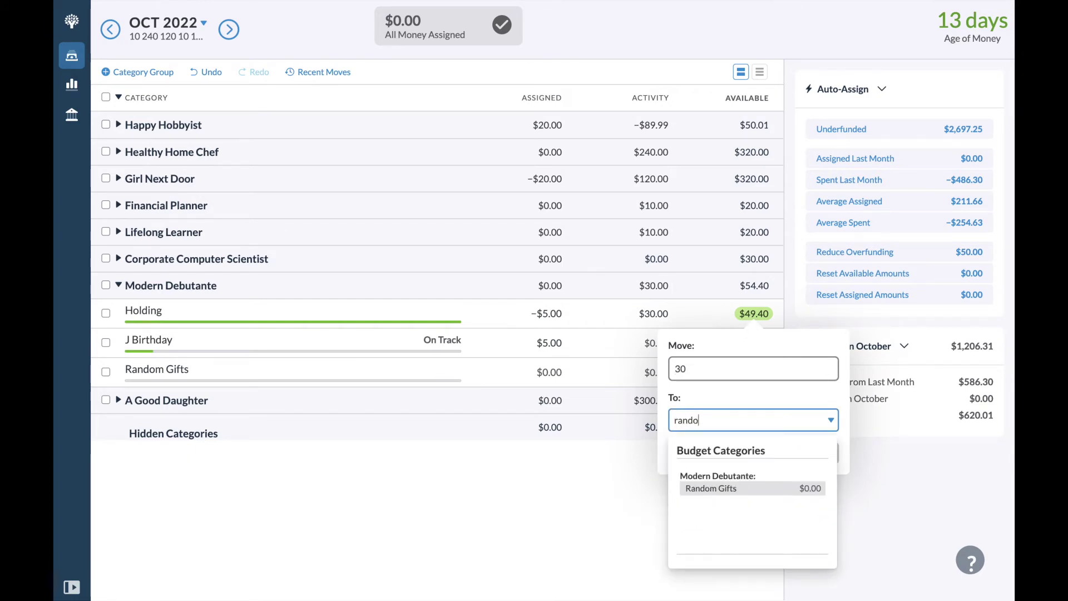
left_click(710, 492)
left_click(821, 455)
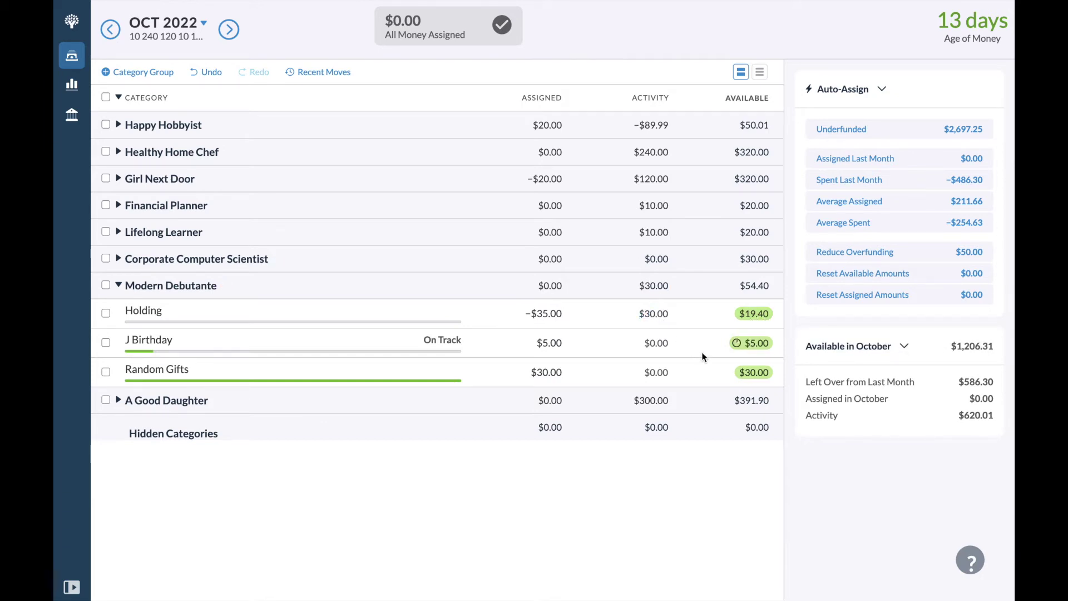
- Enter =0 in B7 for Corporate Computer Scientist and =10.60+5 in B8 for Modern Debutante
key("ctrl+Tab")
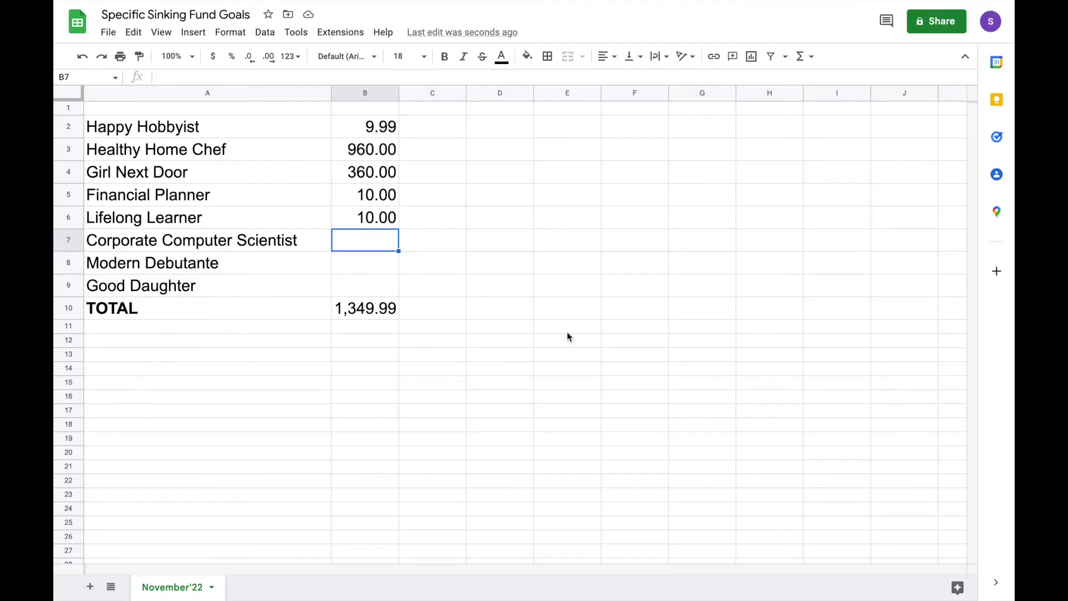
type("=0")
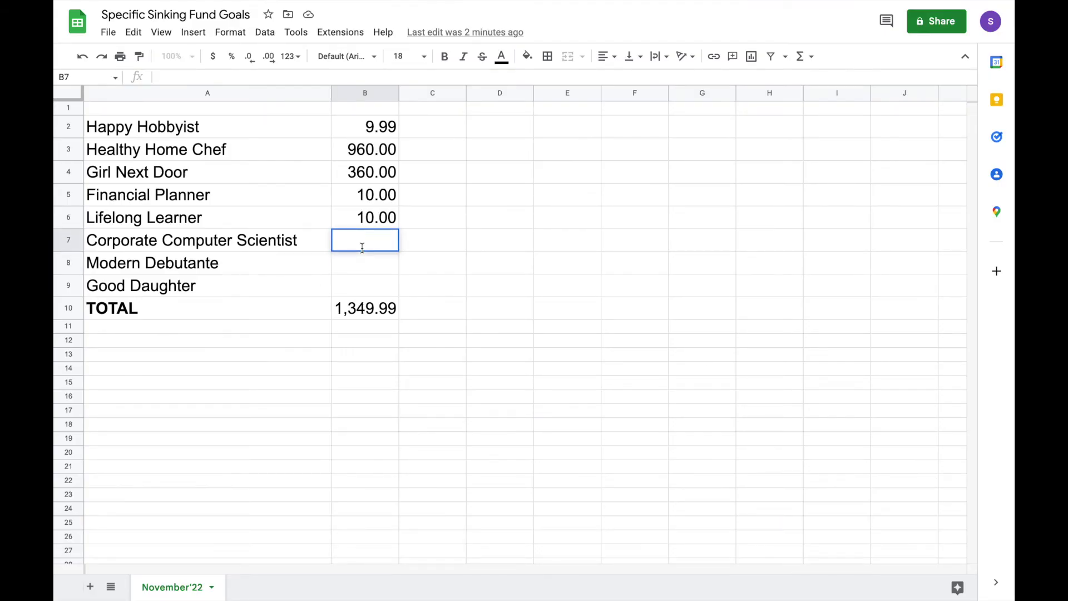
key("Return")
type("=")
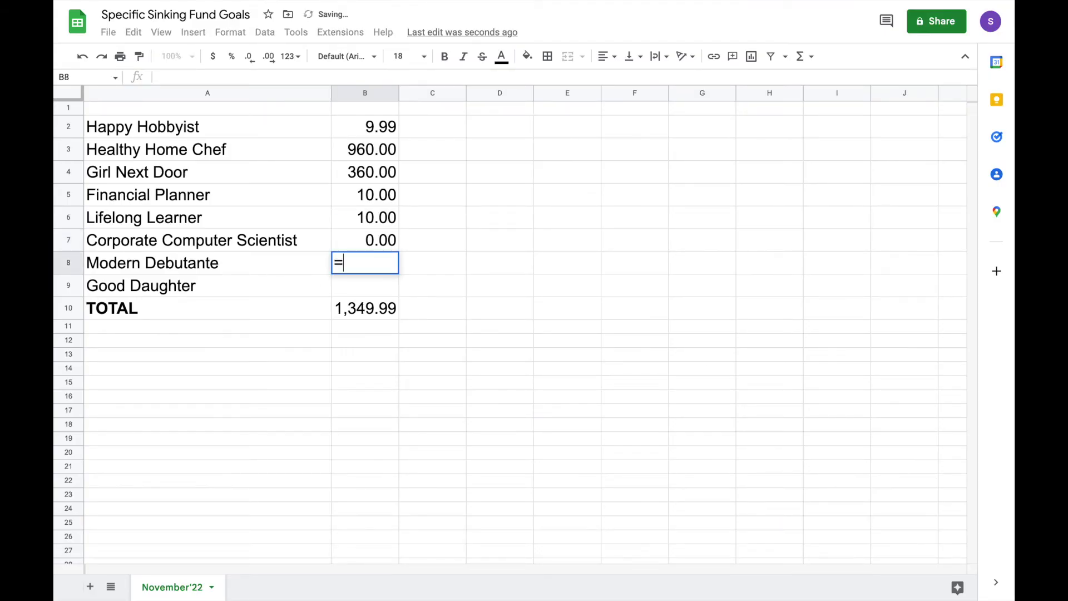
type("10.")
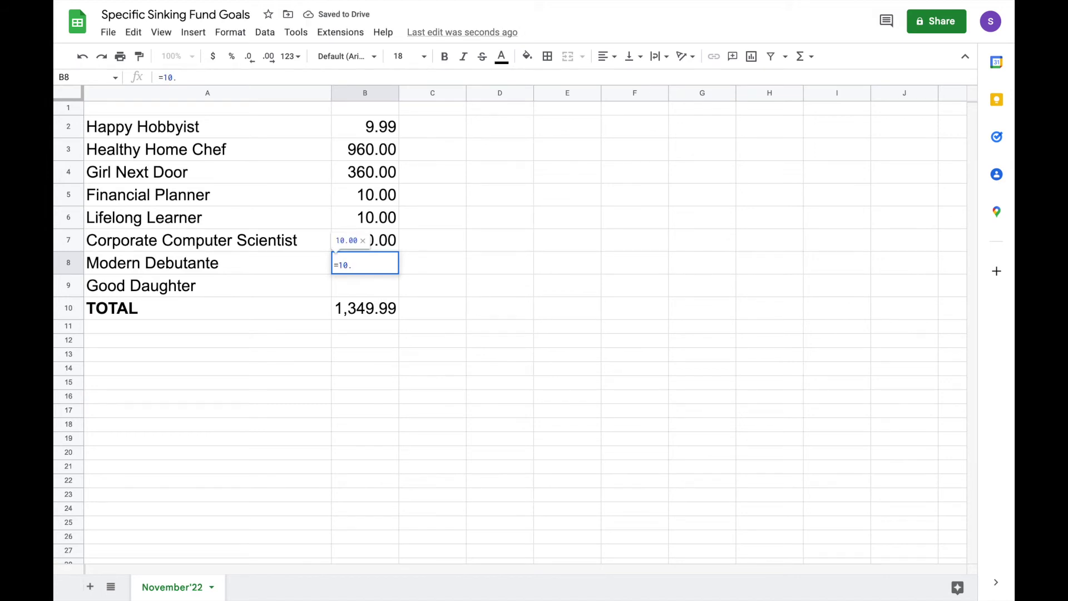
type("60")
key("Return")
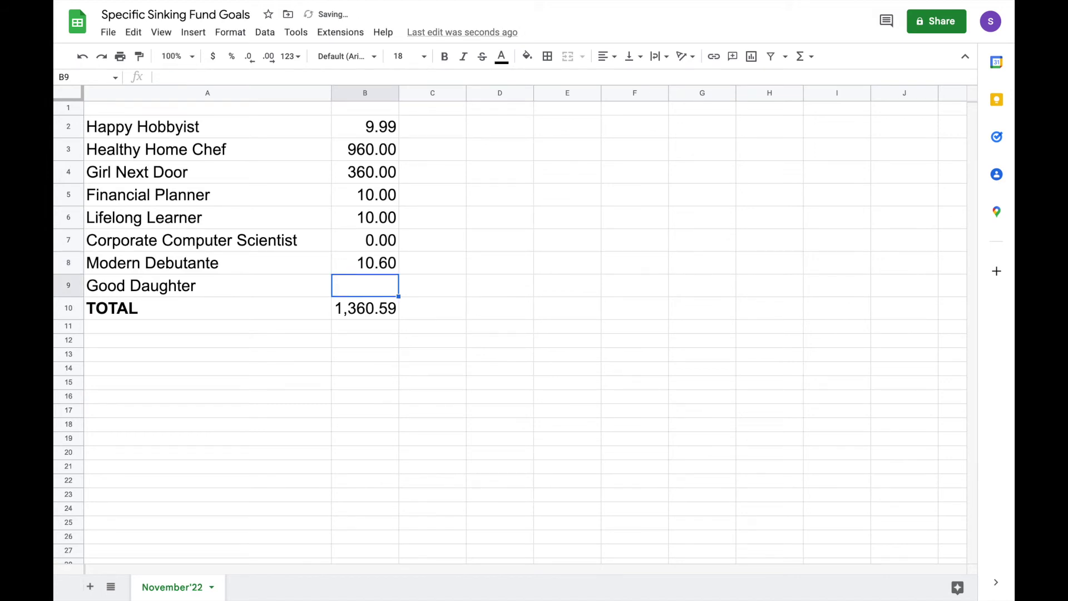
double_click(367, 263)
type("+")
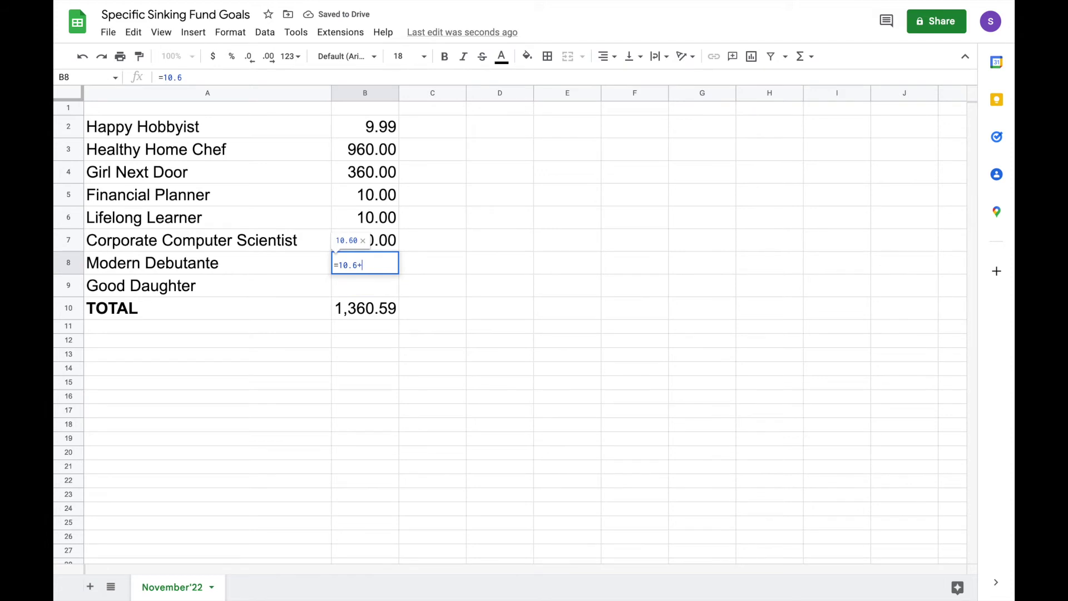
type("5")
key("Return")
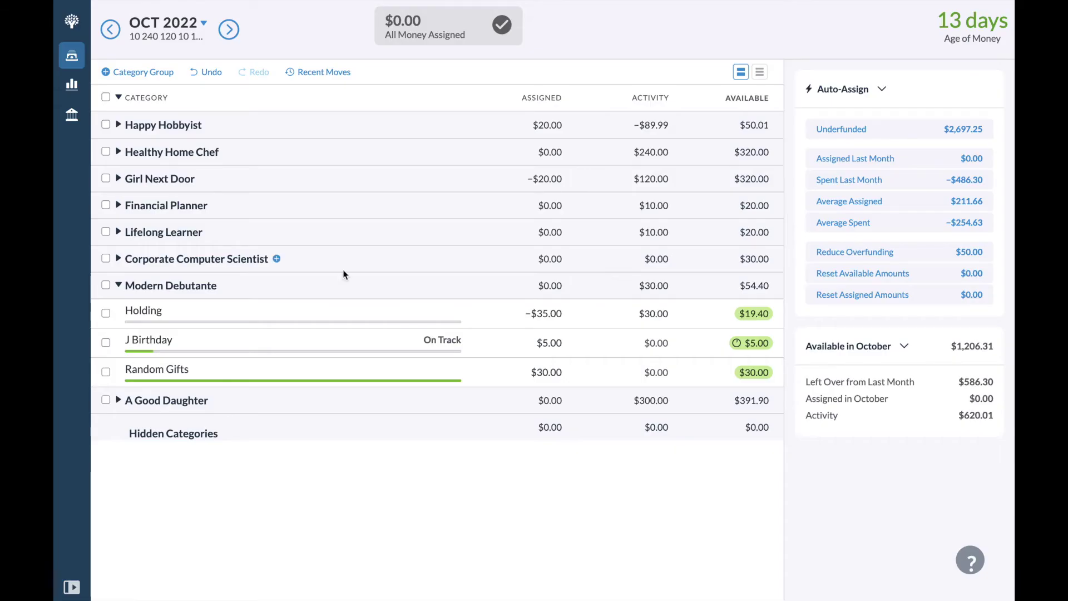
- Expand A Good Daughter, move $200 from Holding into I-130 Fee, and view Domestic HomeComing's target
left_click(119, 286)
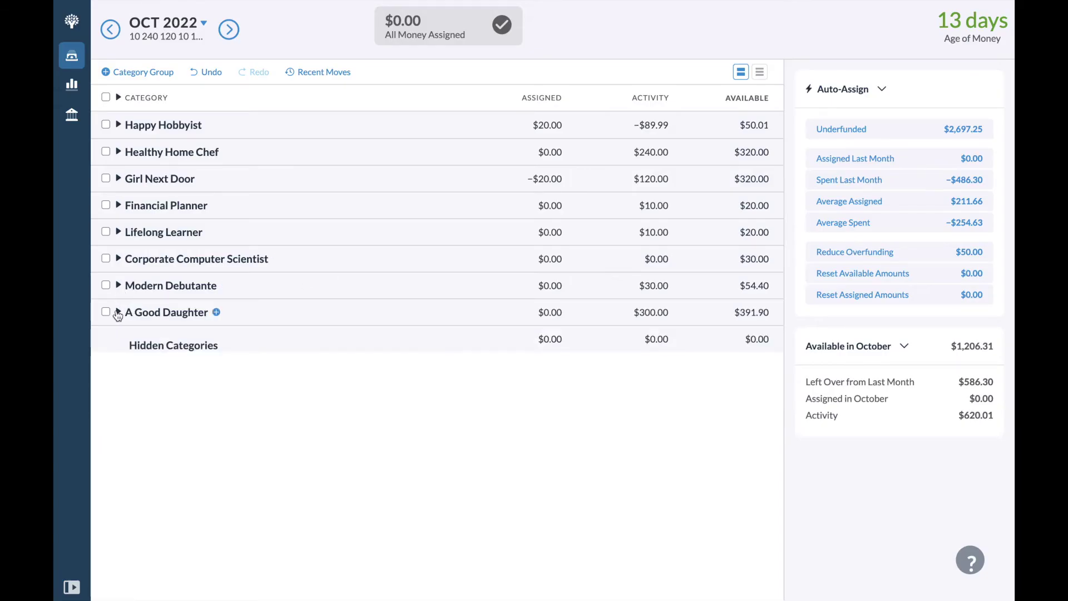
left_click(118, 313)
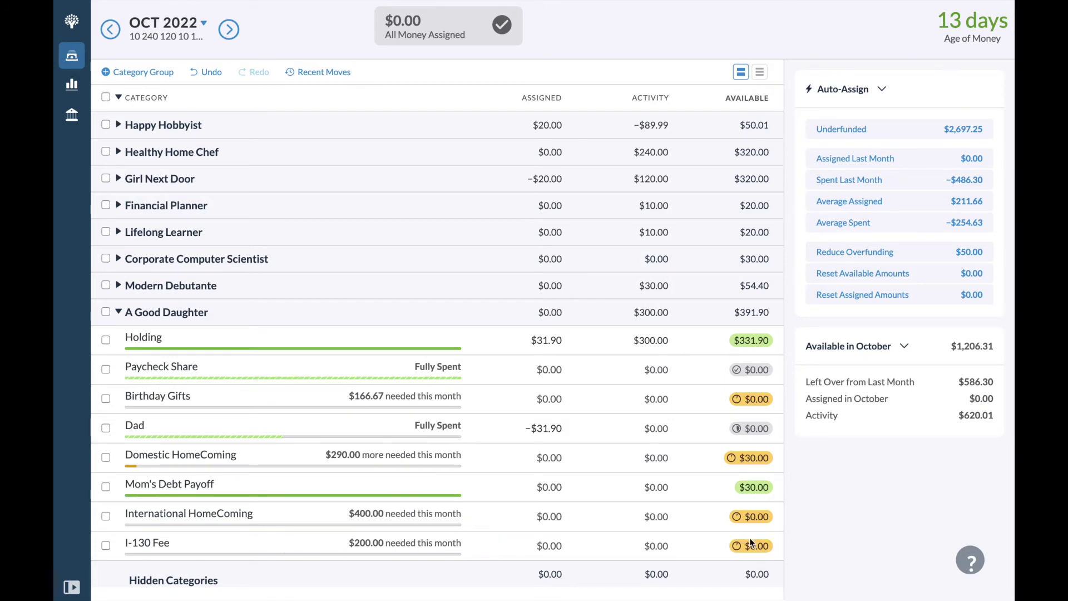
left_click(751, 340)
type("2")
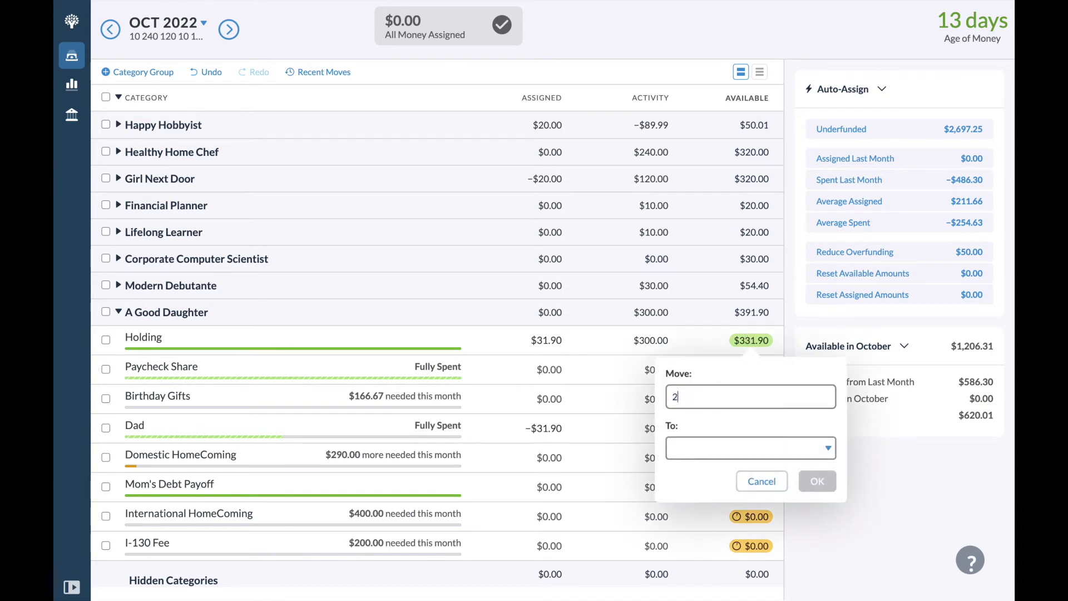
type("00")
left_click(736, 453)
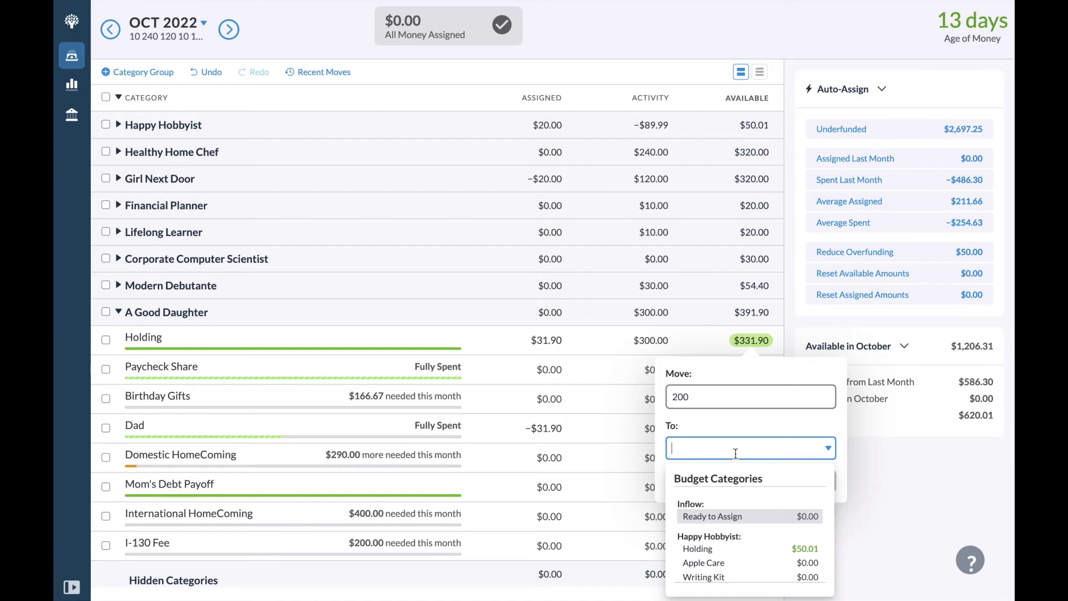
type("i-")
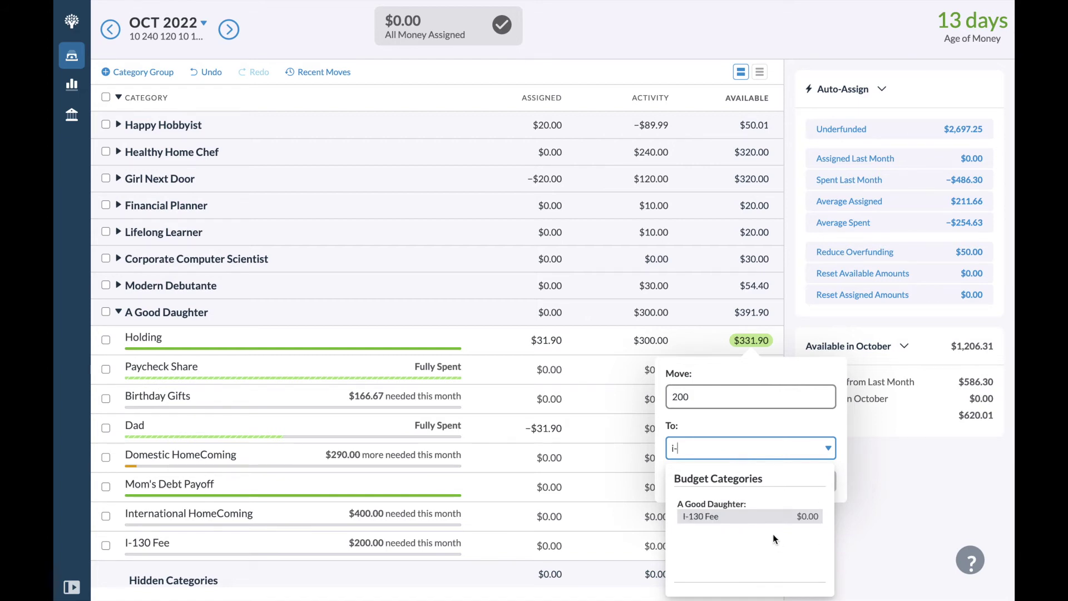
left_click(763, 522)
left_click(816, 481)
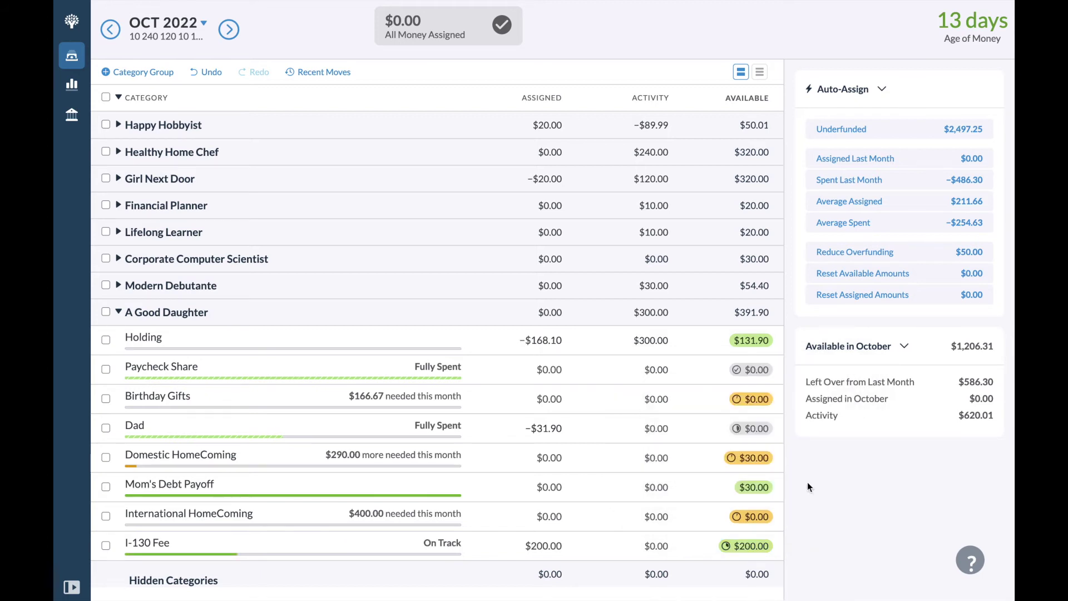
left_click(609, 459)
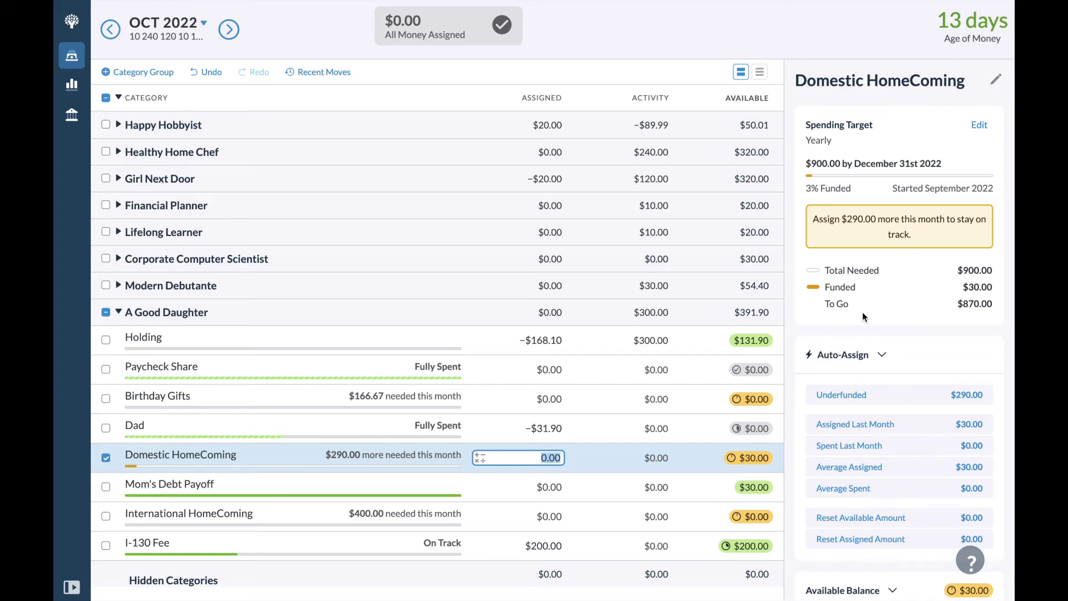
- Change Domestic HomeComing's $900 target due date to March 31, 2023 and save it
left_click(979, 124)
left_click(960, 346)
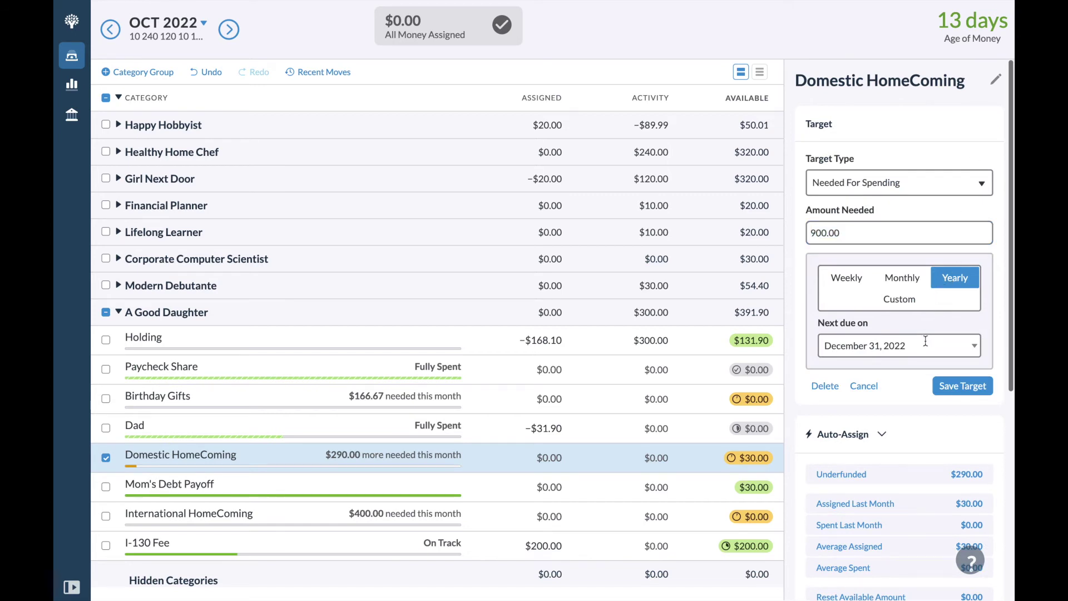
left_click(957, 387)
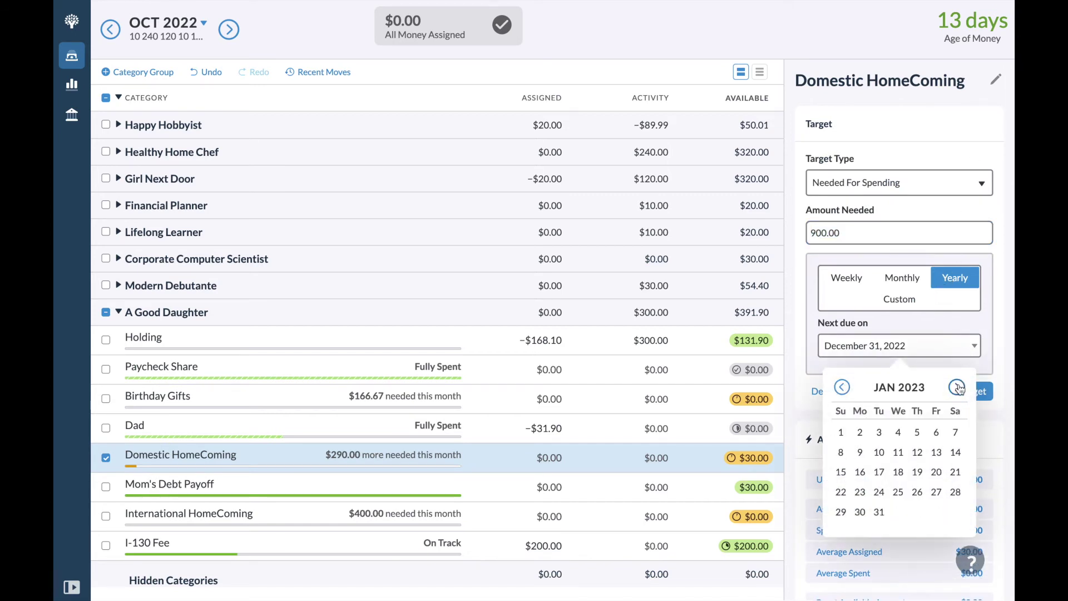
left_click(957, 387)
left_click(957, 387)
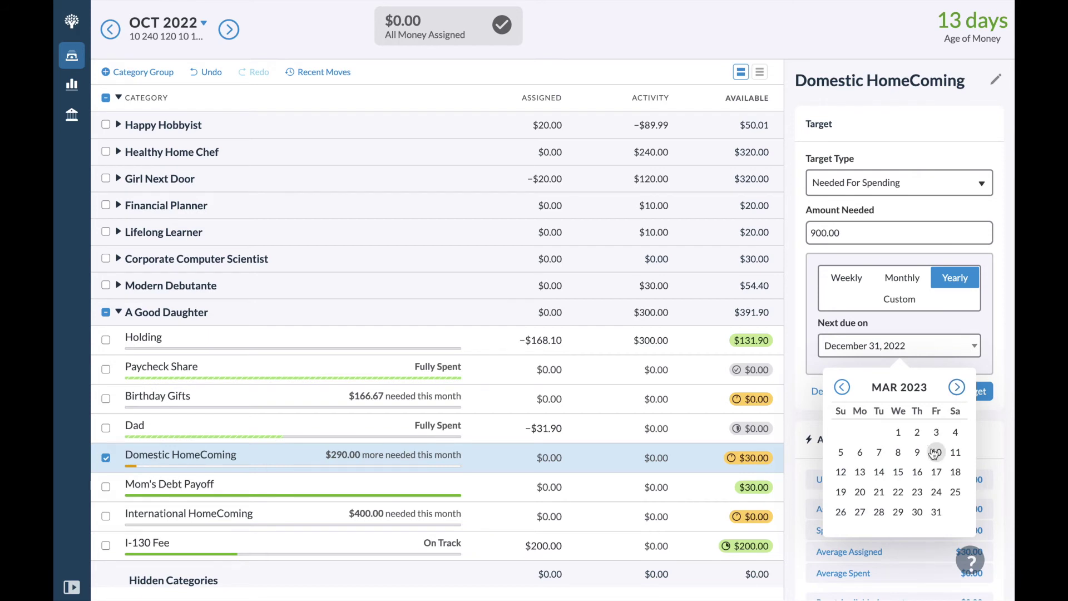
left_click(936, 512)
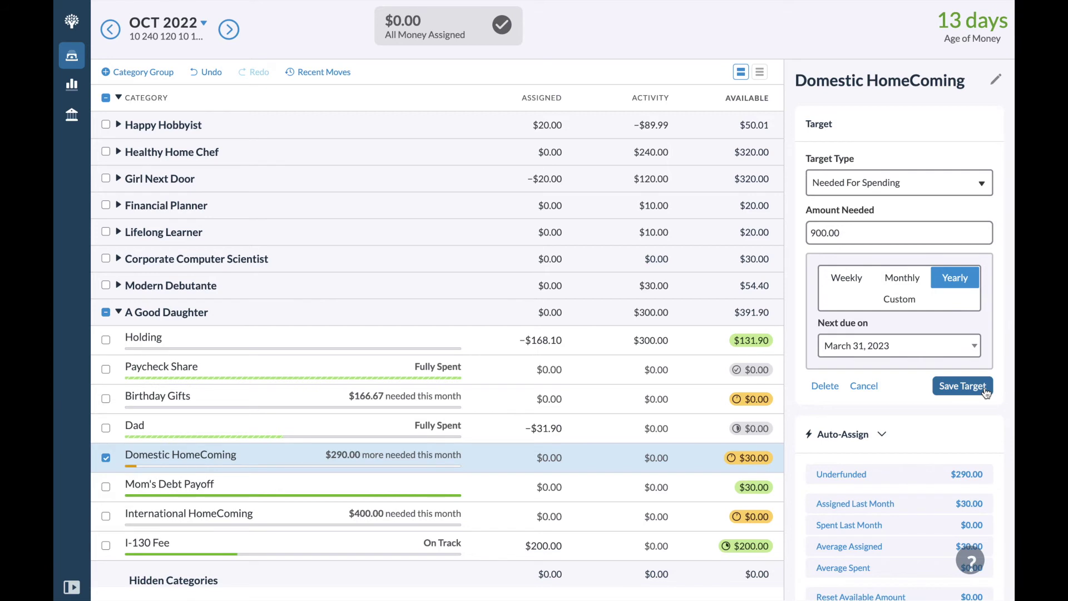
left_click(986, 392)
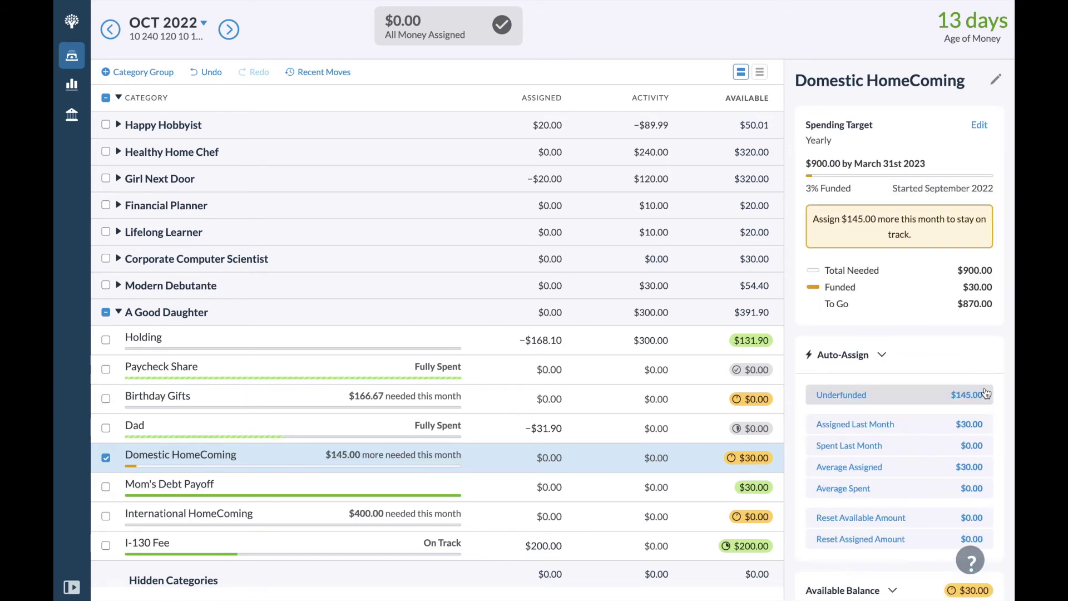
- Move Domestic HomeComing's $30.00 into I-130 Fee
left_click(752, 464)
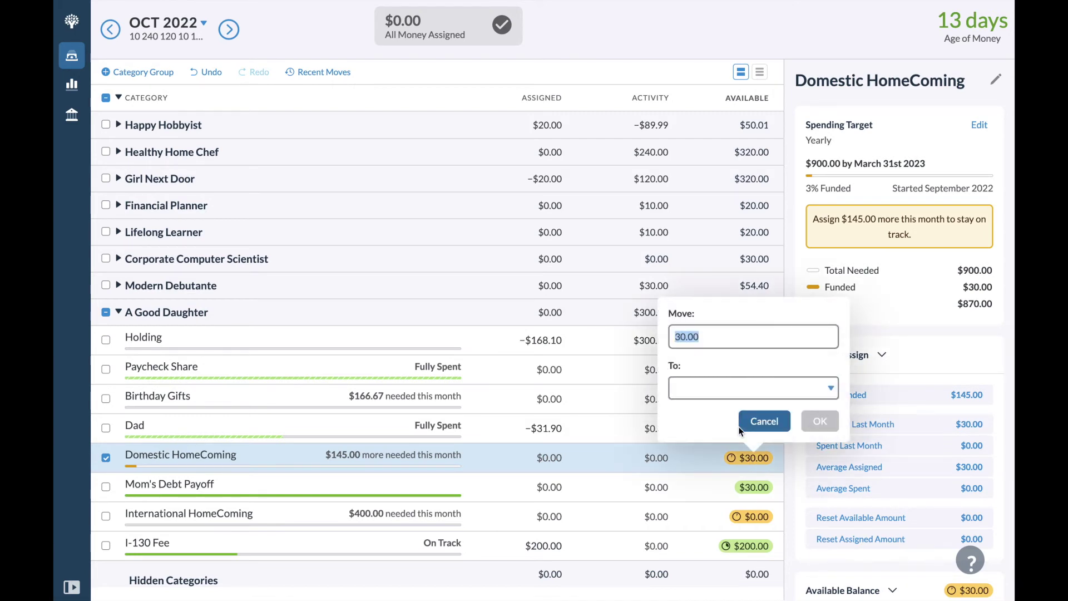
left_click(728, 387)
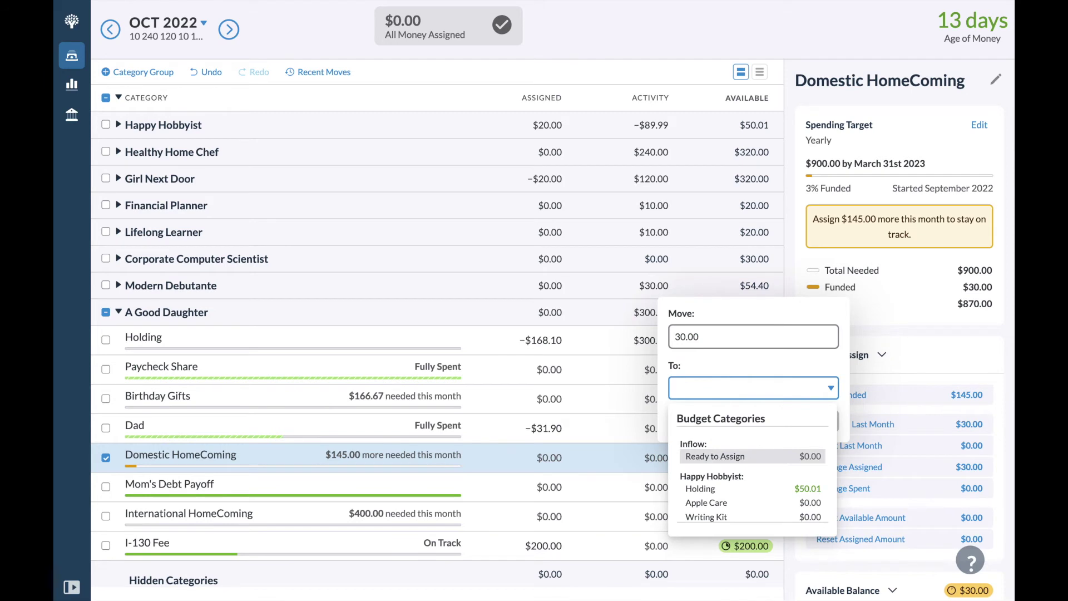
type("domest")
key("BackSpace")
key("BackSpace")
key("BackSpace")
key("BackSpace")
key("BackSpace")
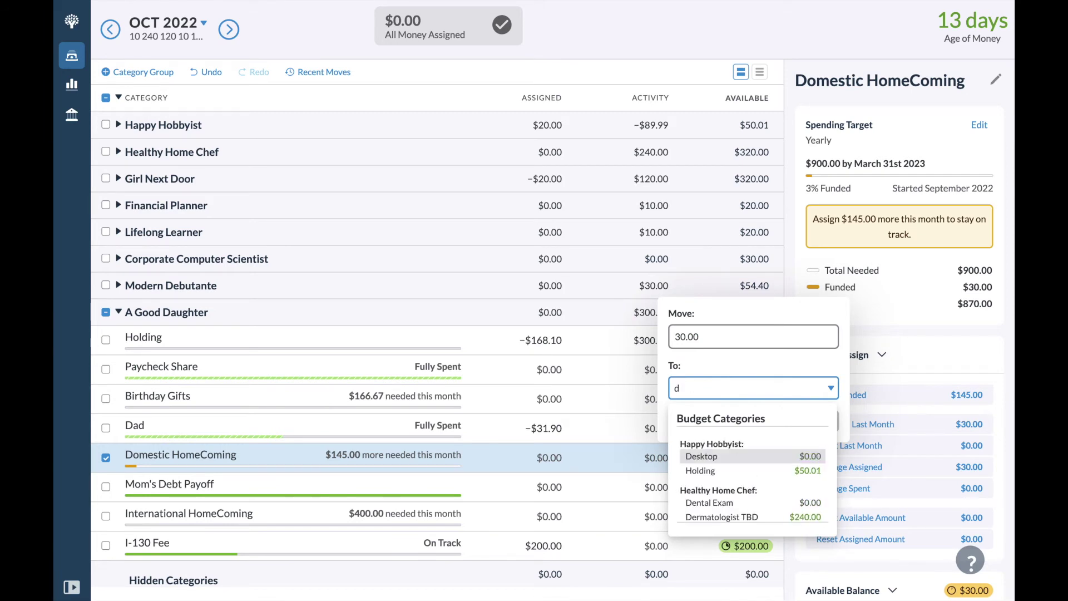
type("do")
key("BackSpace")
key("BackSpace")
key("BackSpace")
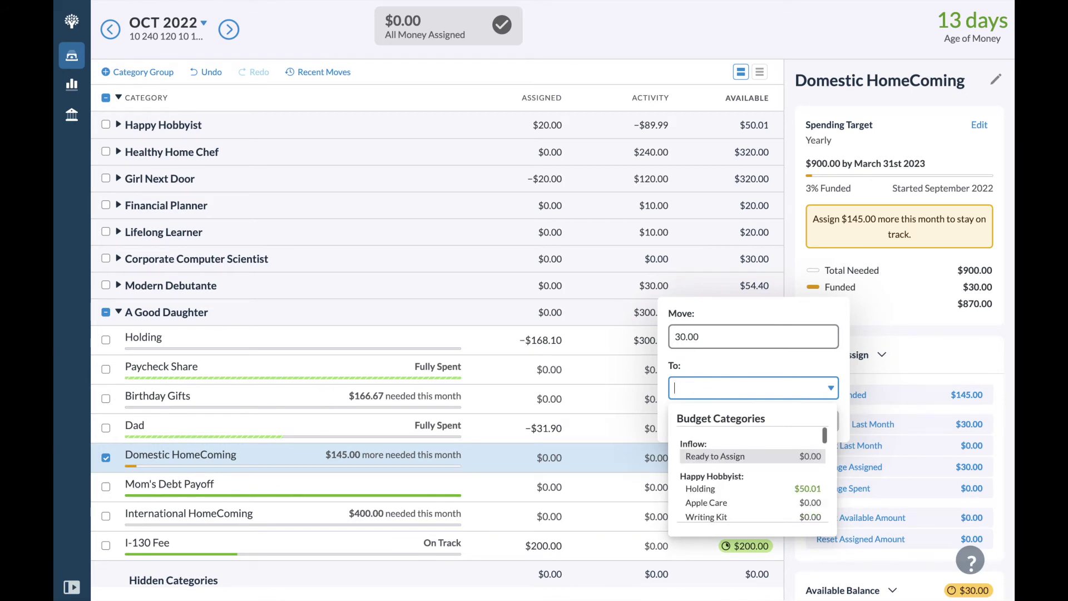
type("i-")
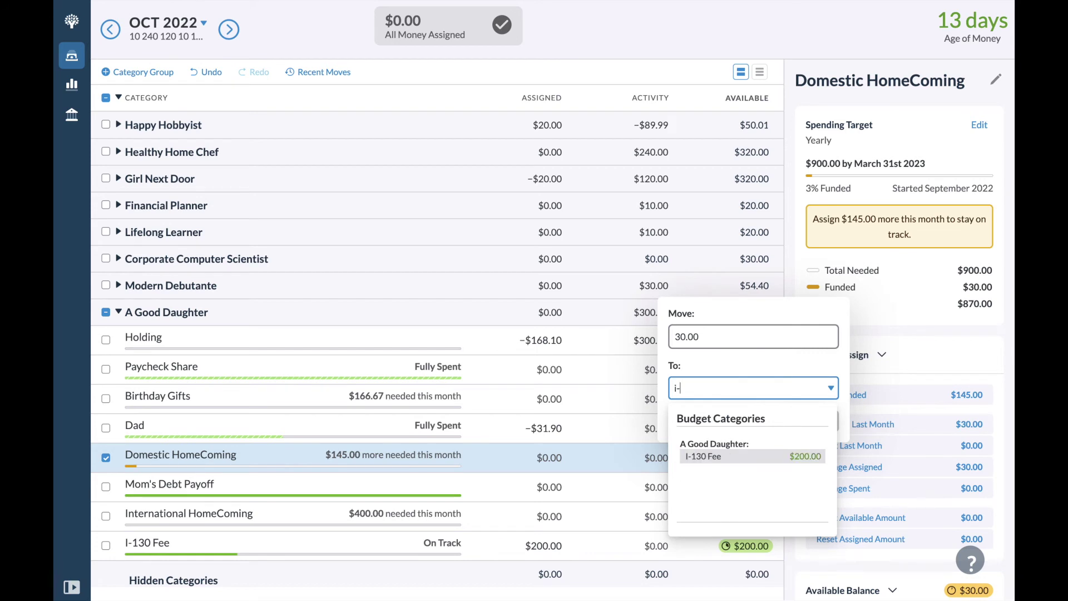
left_click(754, 456)
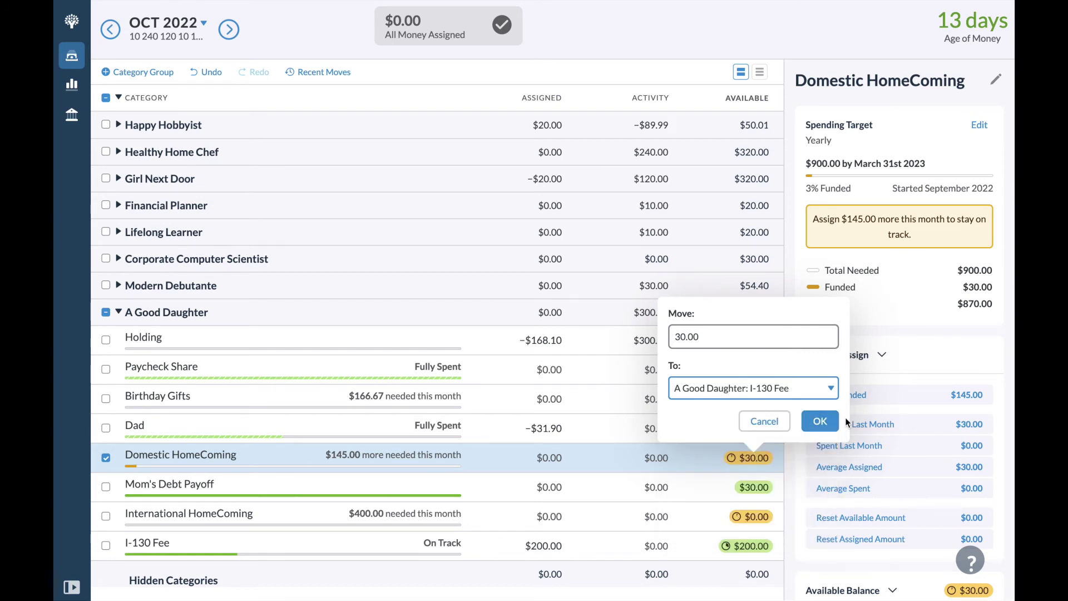
left_click(823, 421)
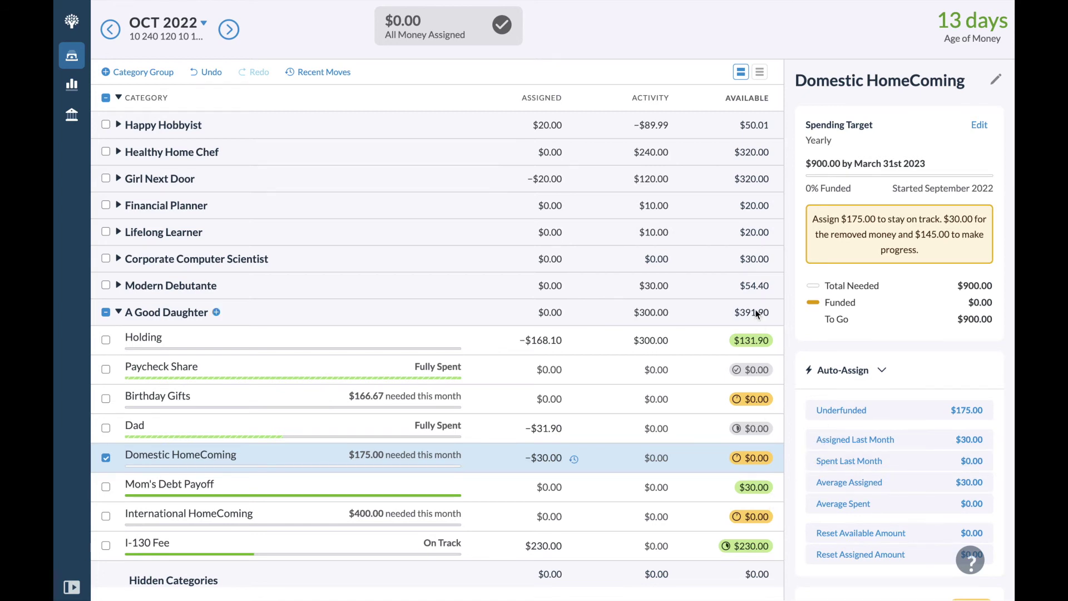
- Move $10 from Holding into I-130 Fee, raising it to $240.00
left_click(752, 346)
type("10")
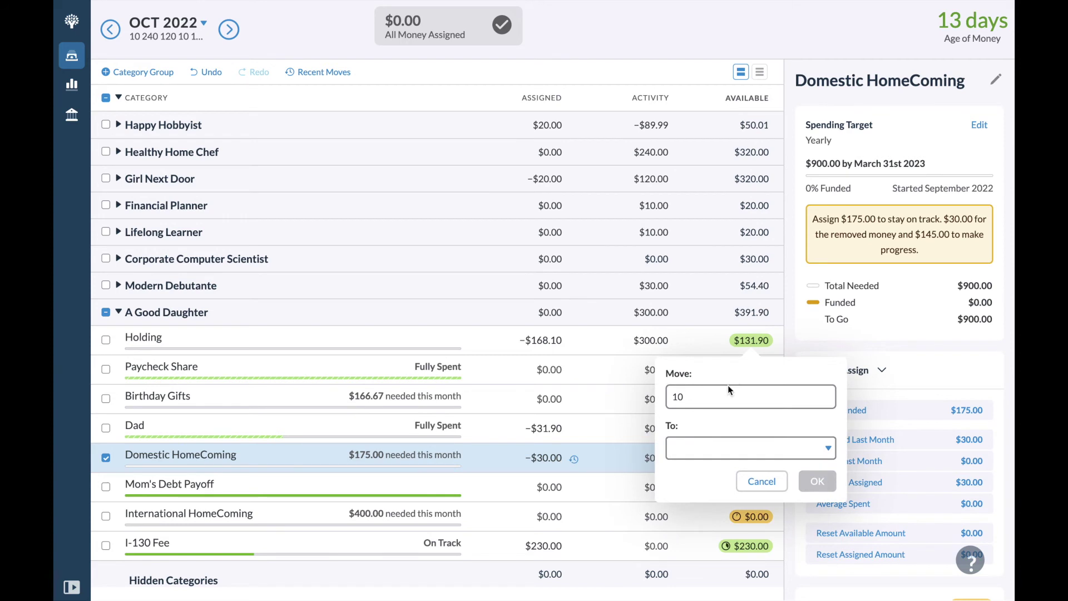
key("Tab")
type("i-")
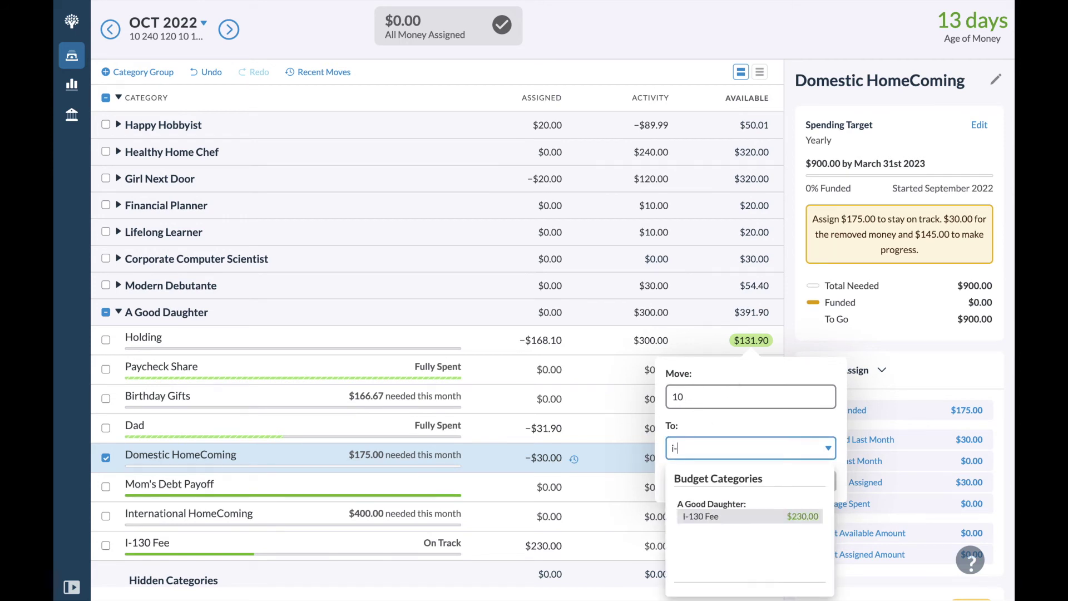
left_click(703, 513)
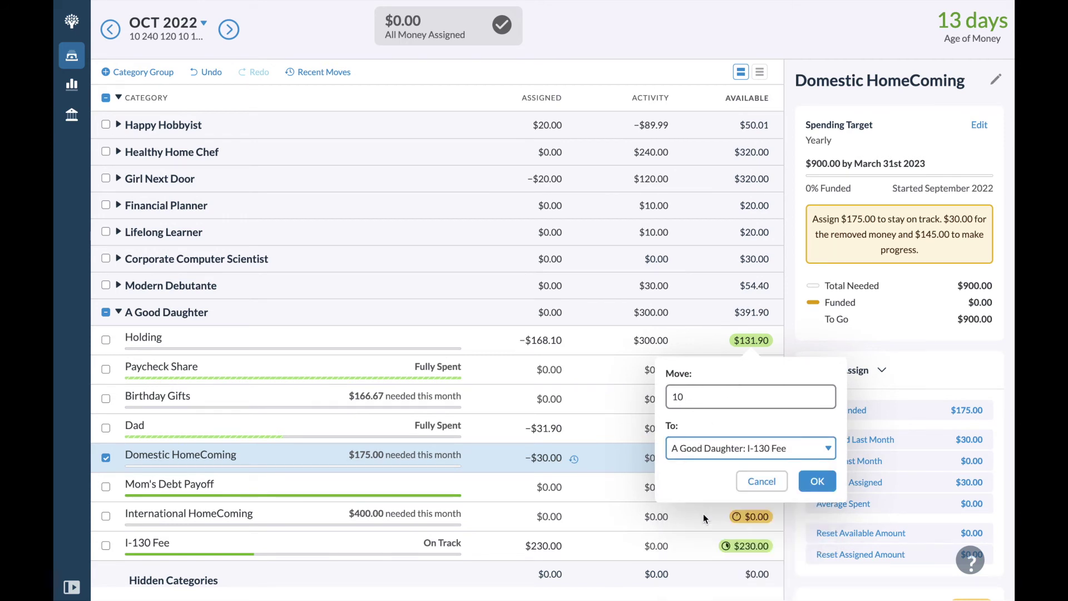
left_click(817, 482)
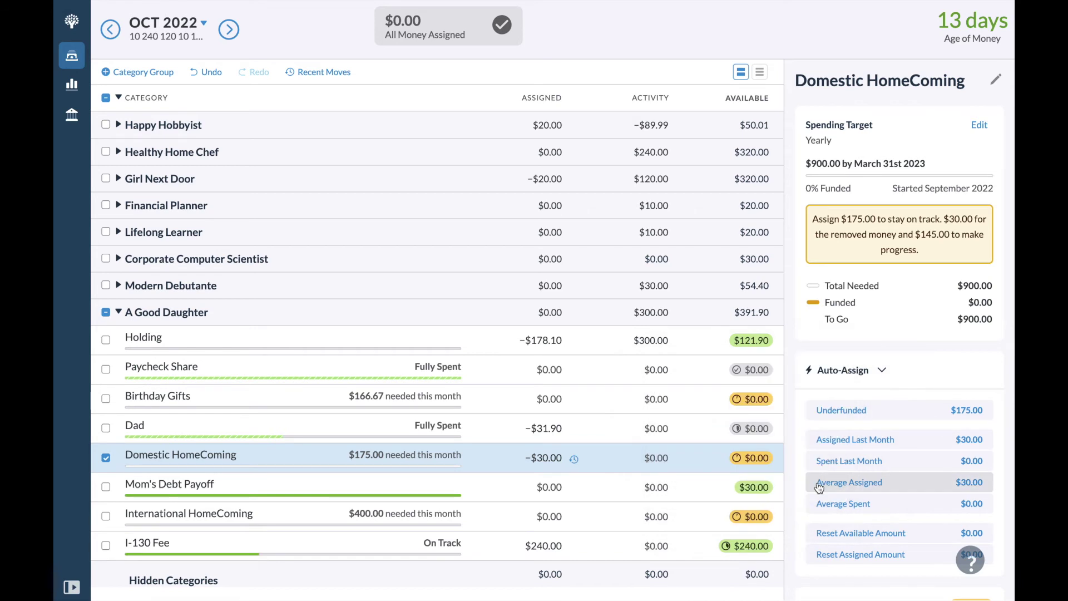
left_click(106, 457)
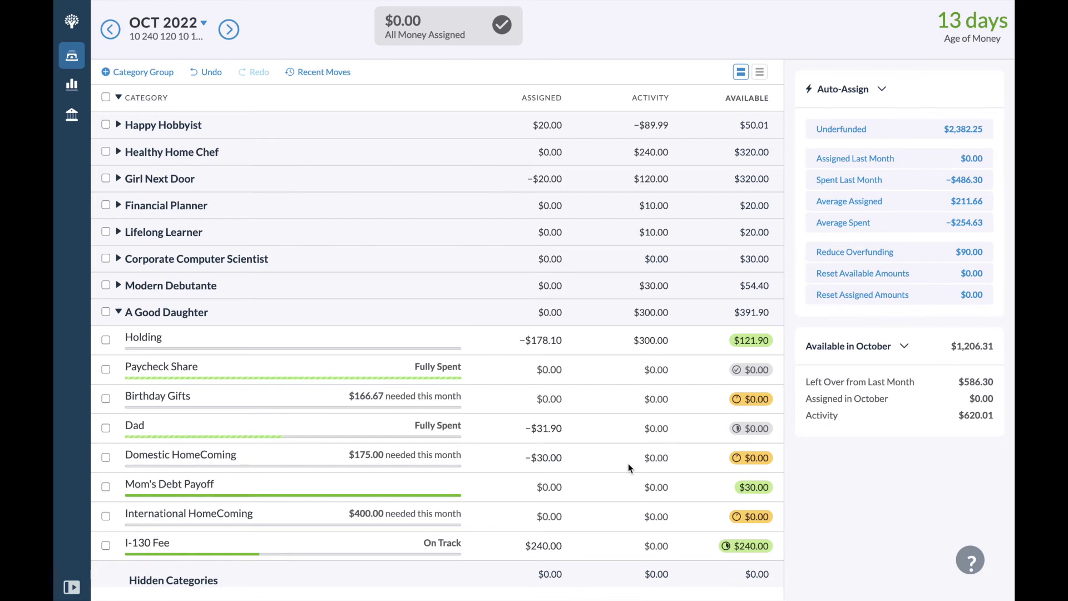
left_click(454, 396)
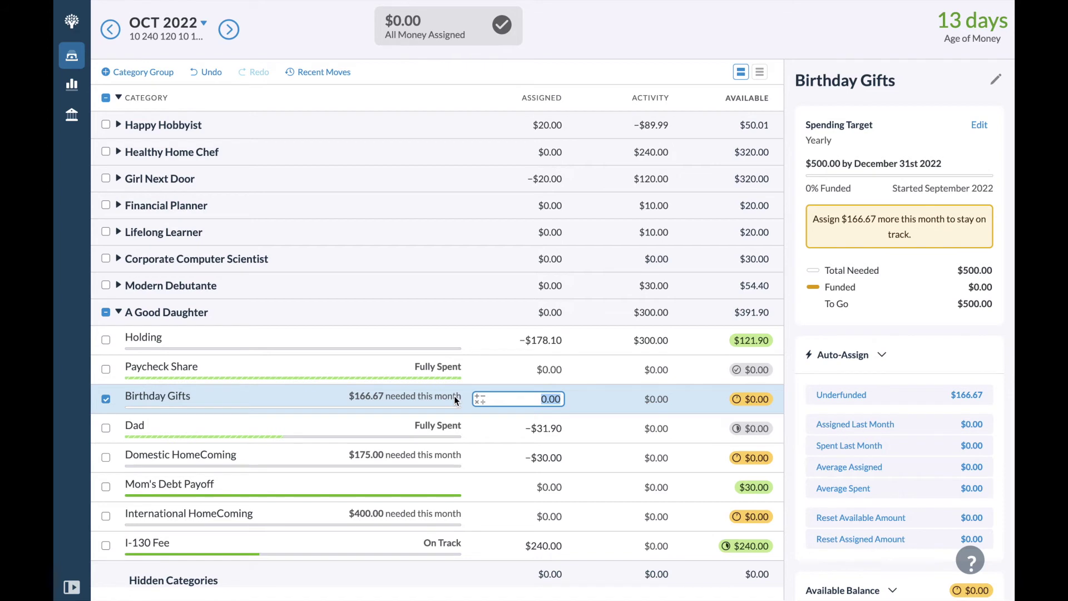
left_click(981, 125)
left_click(971, 346)
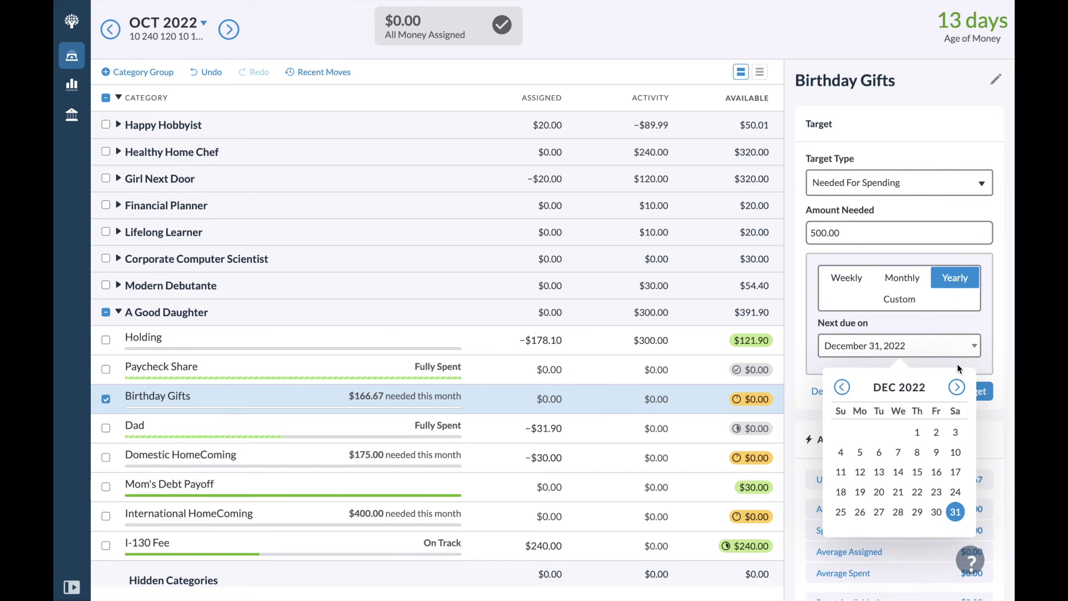
left_click(955, 356)
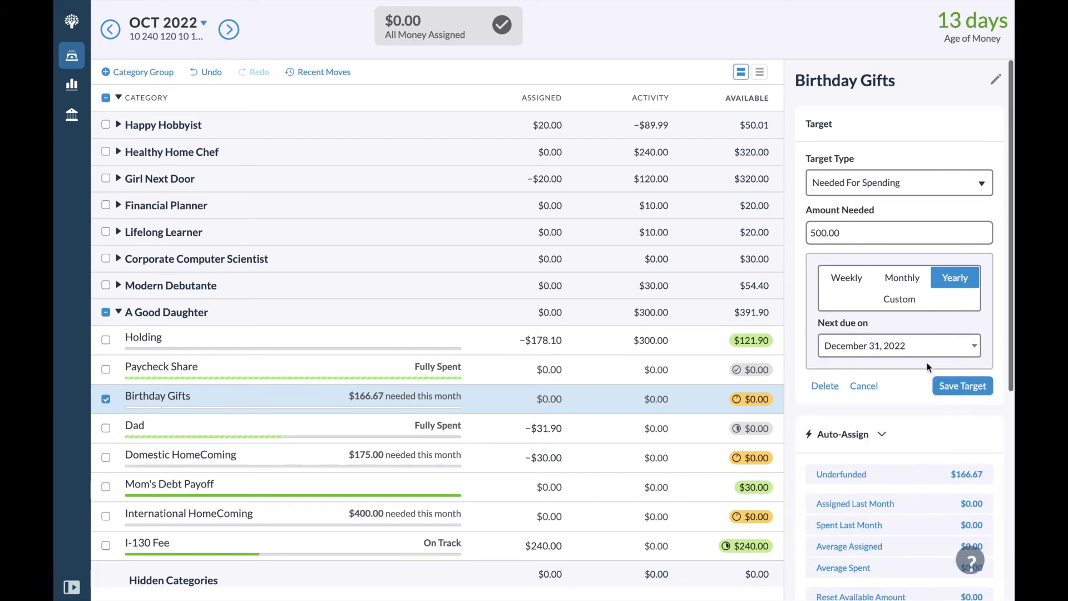
left_click(960, 387)
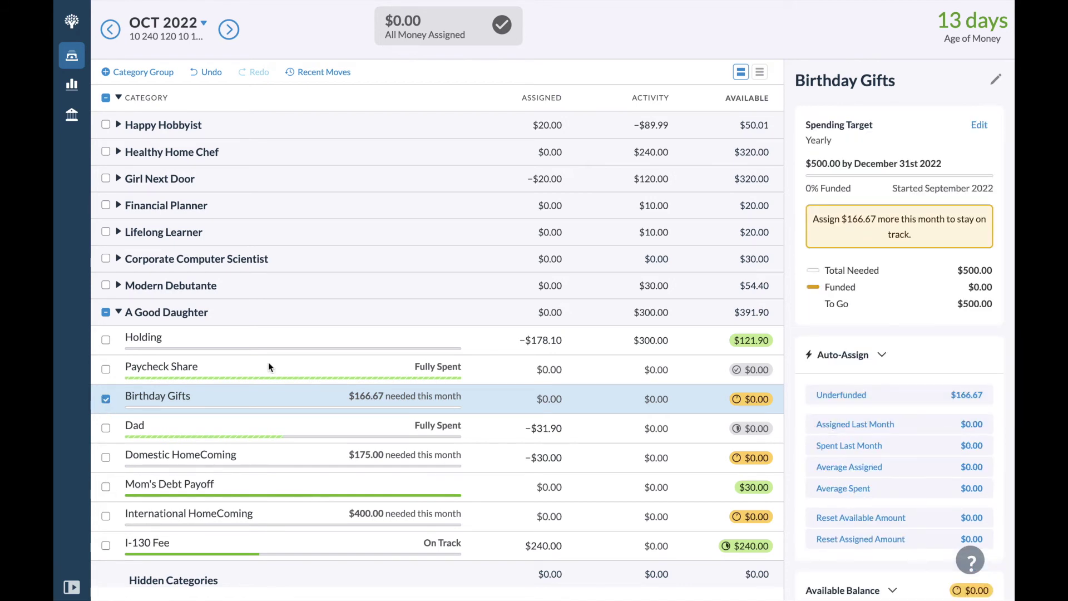
left_click(754, 341)
- Move $120 from Holding into the I-130 Fee category
type("120")
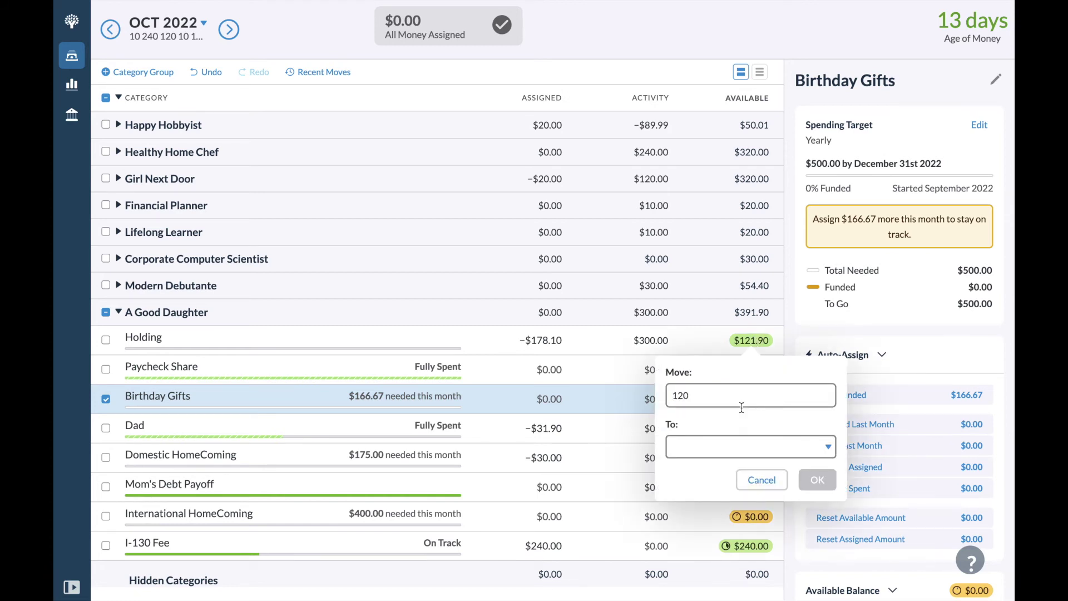
left_click(718, 446)
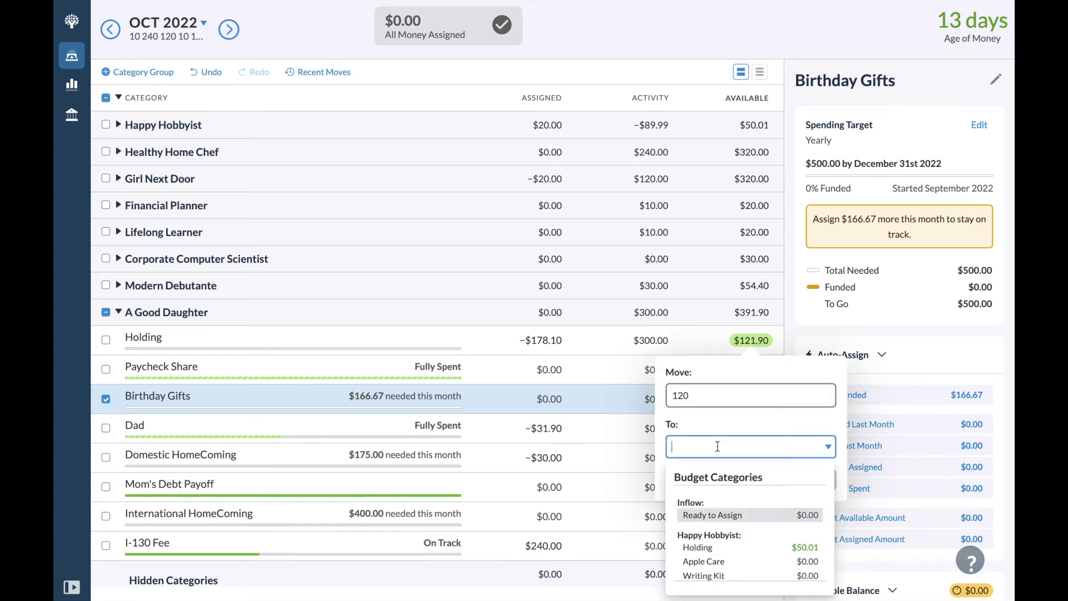
type("i-")
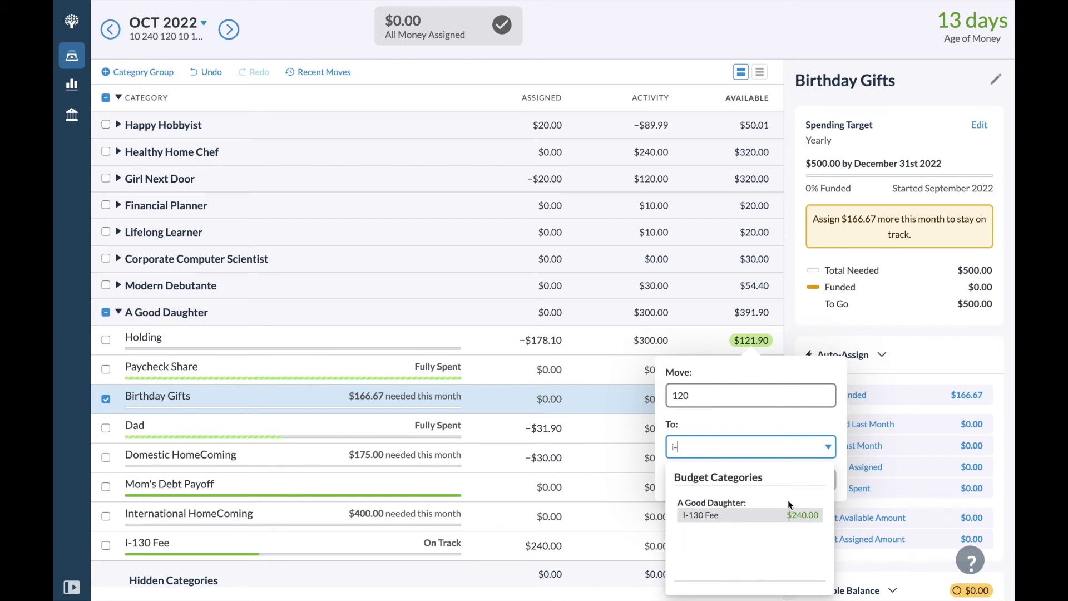
left_click(787, 514)
left_click(818, 482)
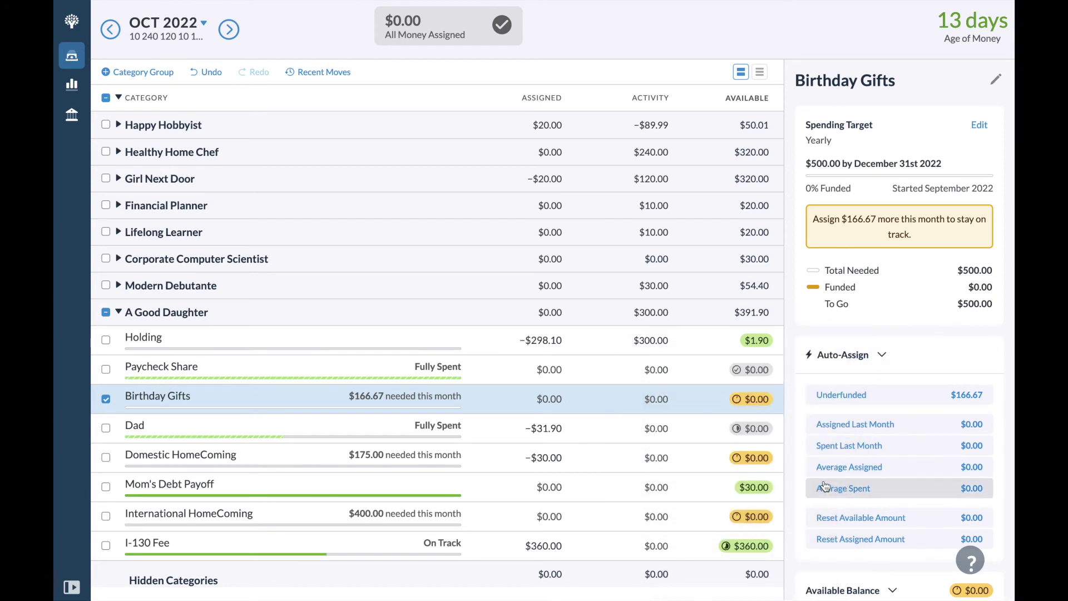
- Review Mom's Debt Payoff, then I-130 Fee's target at $360.00 of $600.00
left_click(106, 399)
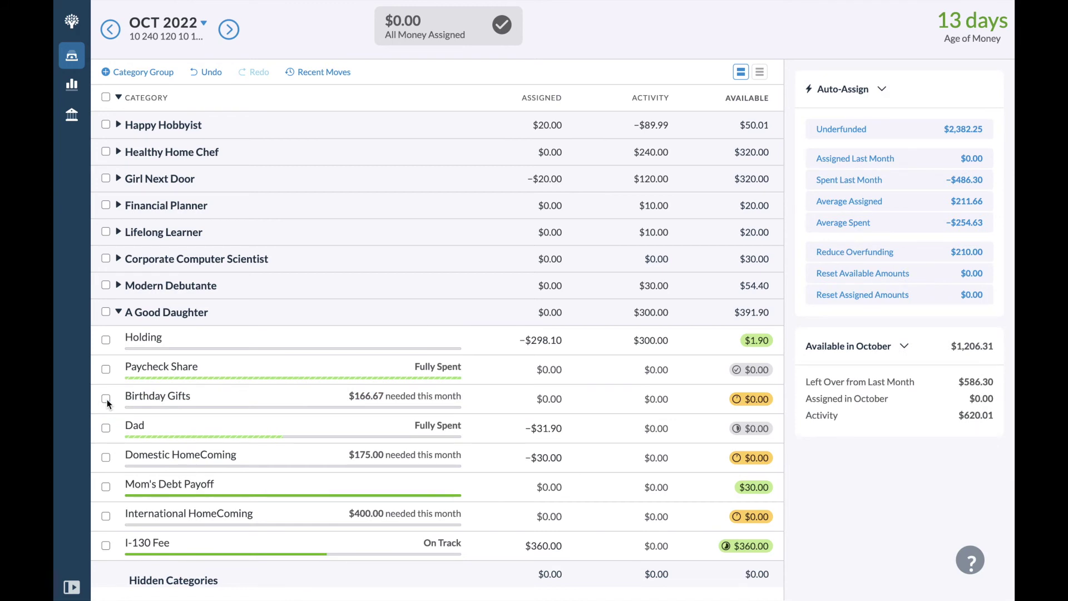
left_click(230, 493)
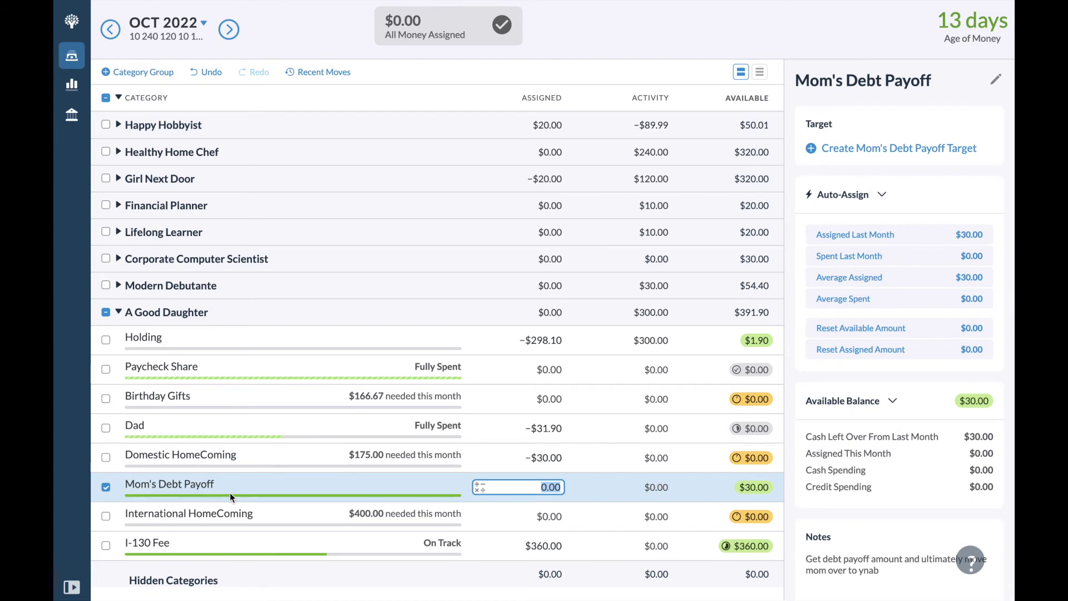
left_click(105, 487)
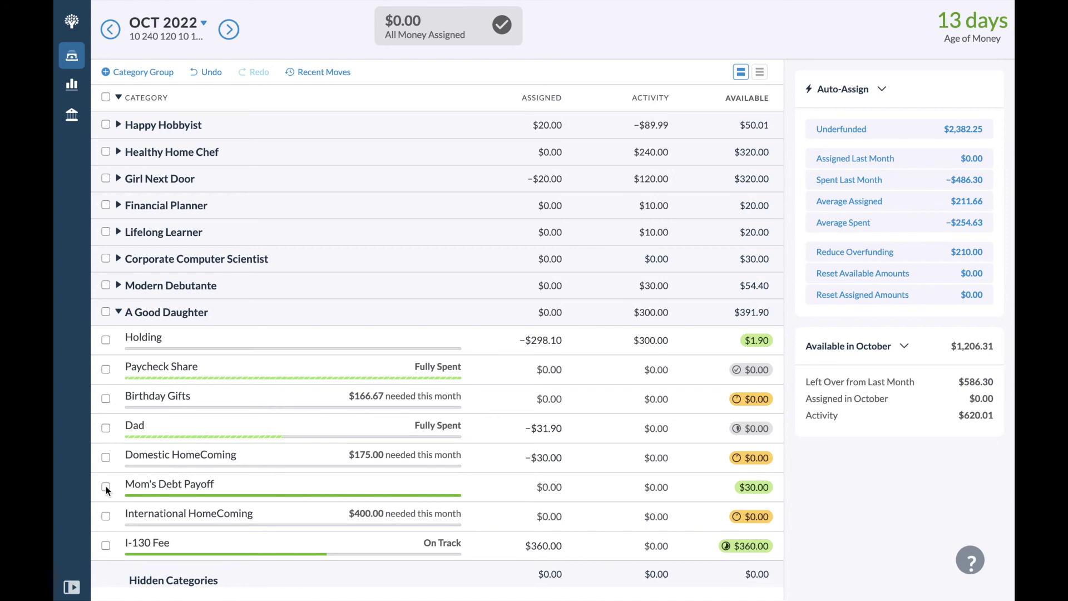
left_click(119, 547)
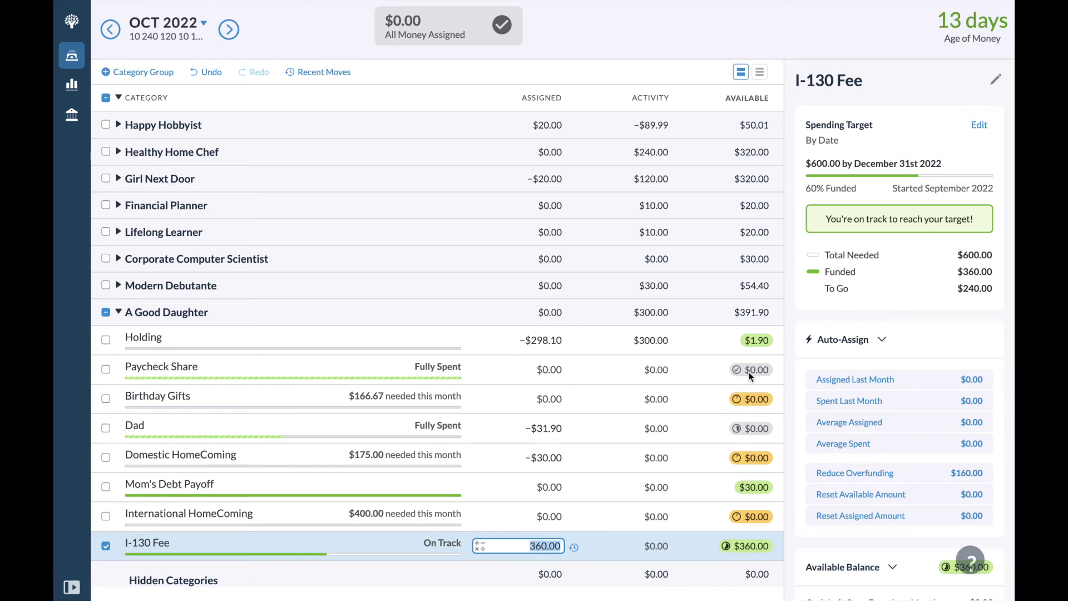
left_click(462, 396)
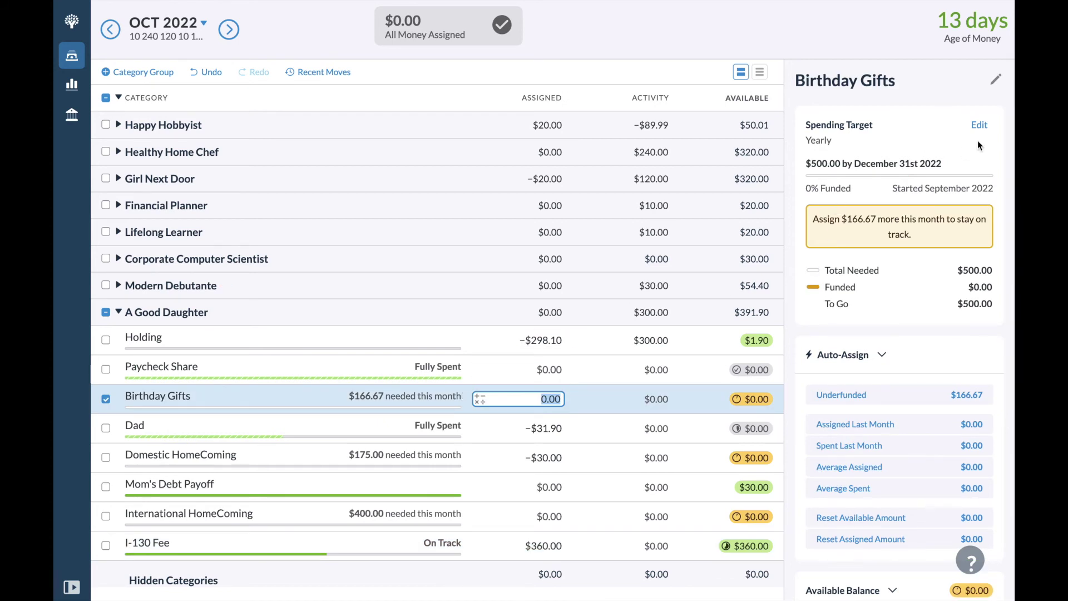
left_click(978, 126)
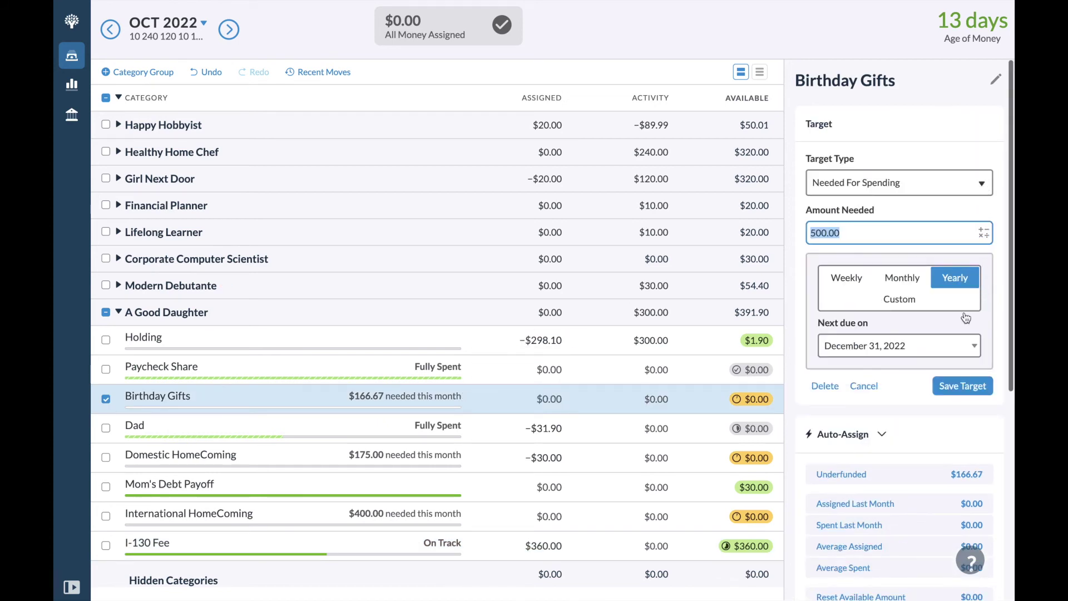
left_click(938, 343)
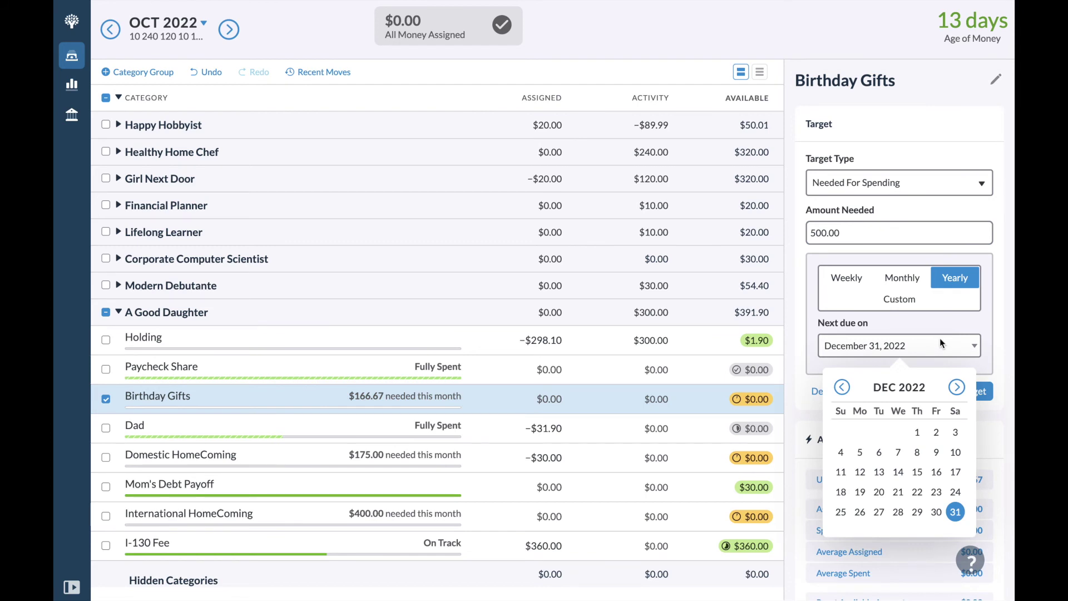
left_click(997, 374)
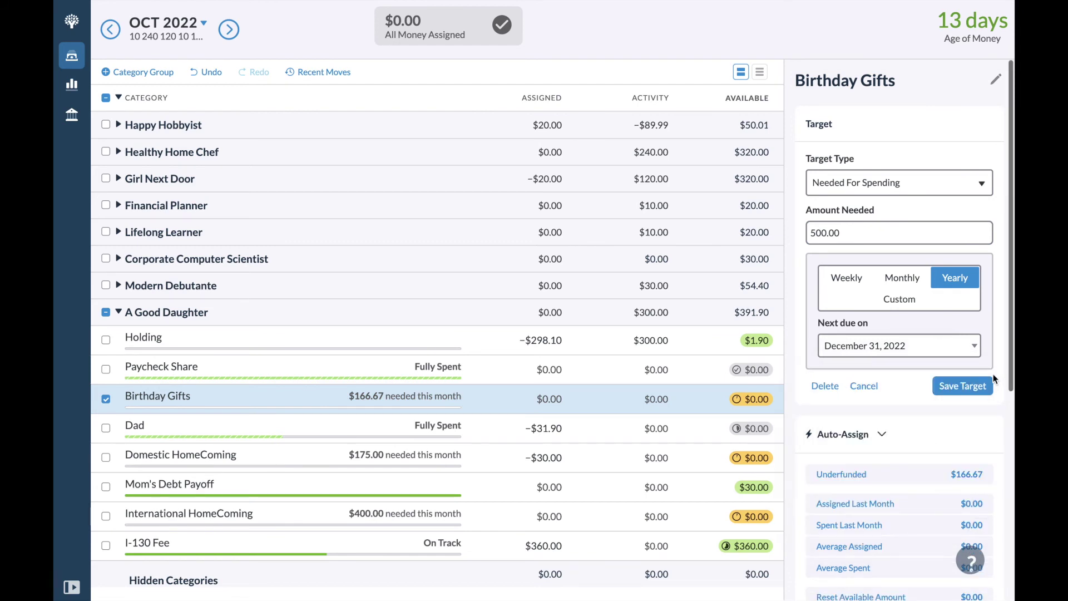
left_click(982, 391)
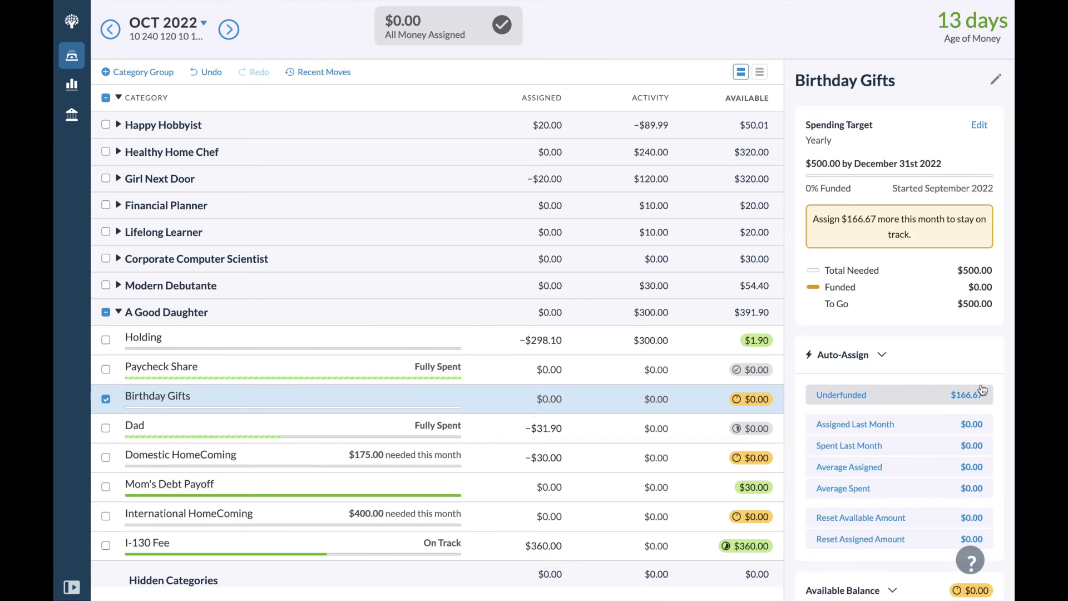
left_click(505, 437)
left_click(490, 400)
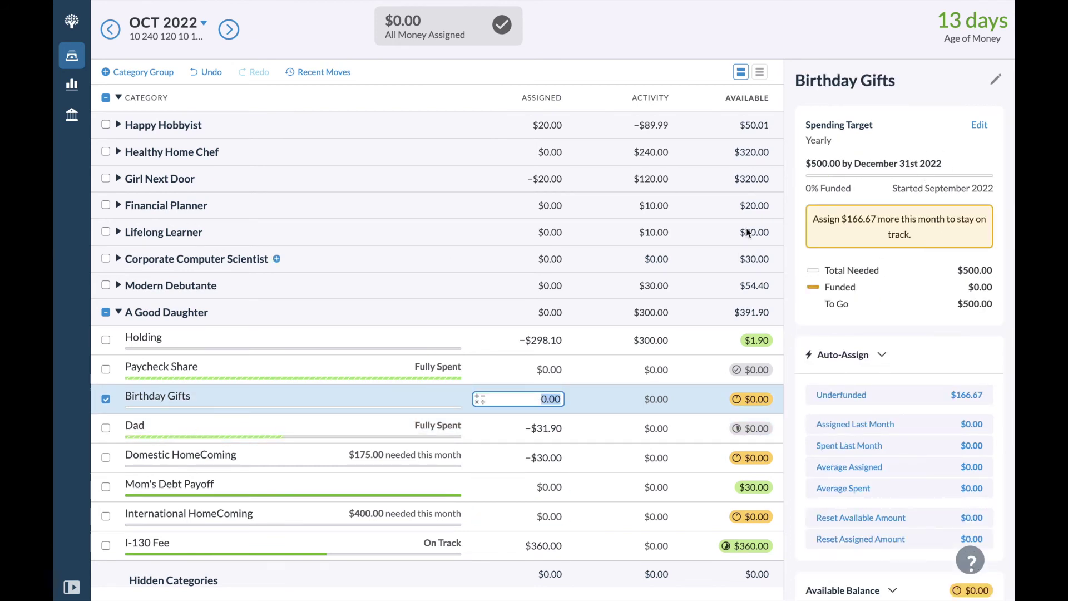
left_click(230, 35)
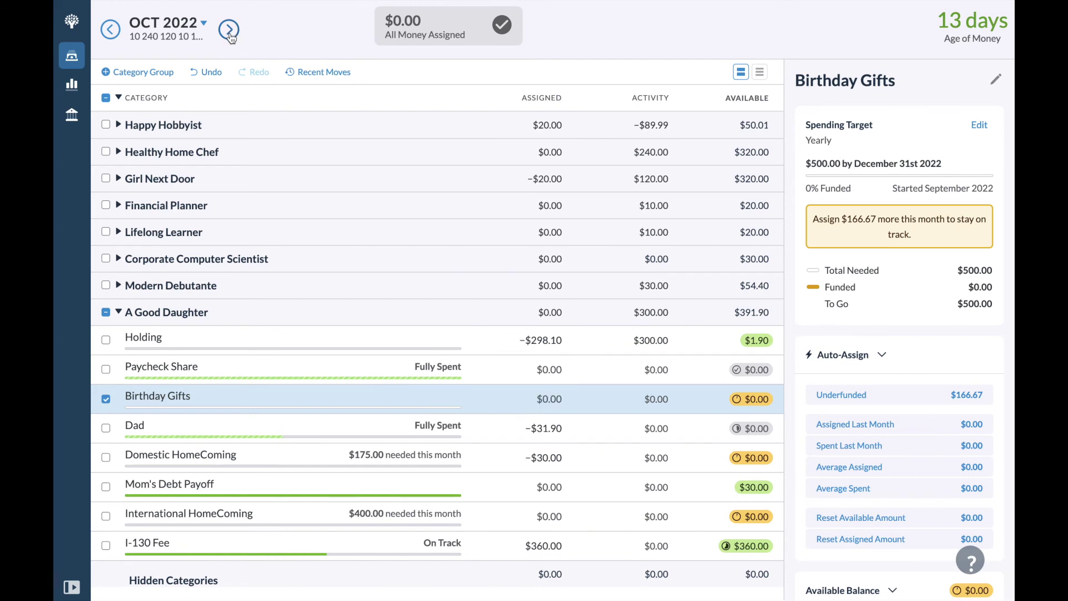
left_click(229, 34)
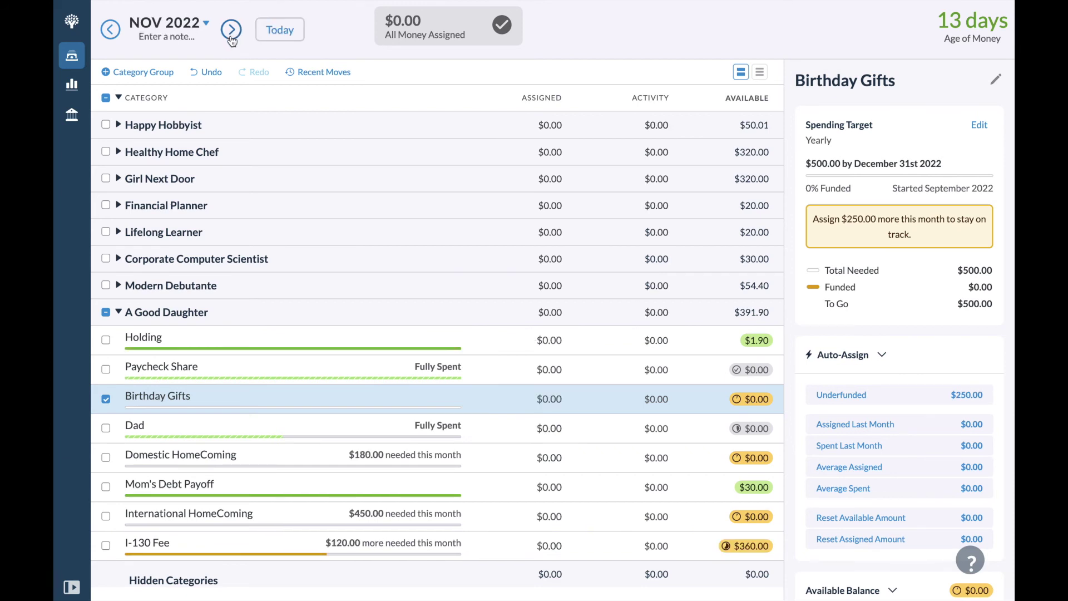
left_click(109, 34)
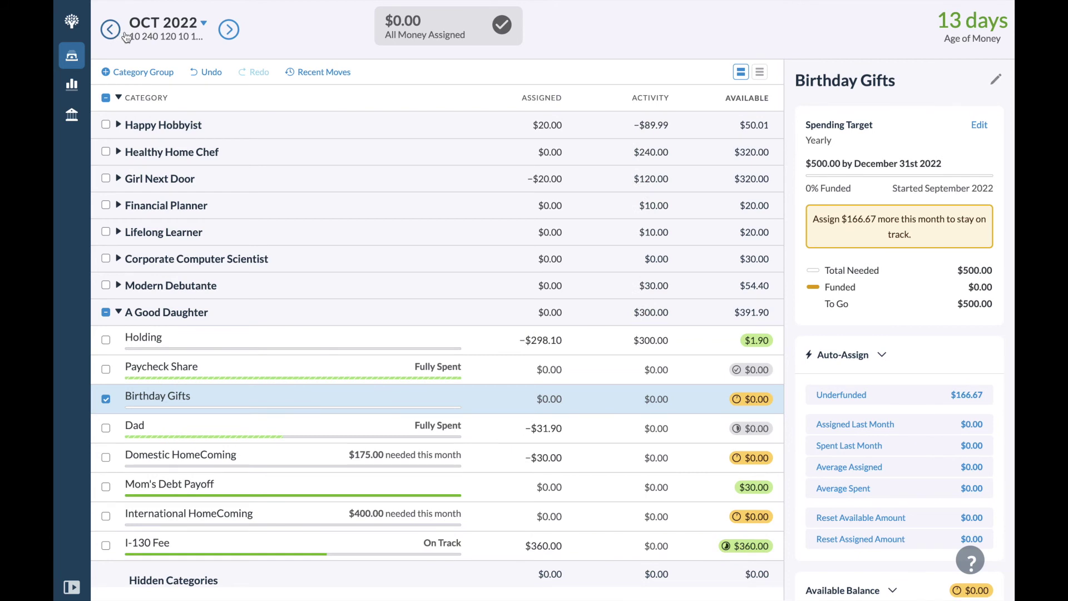
left_click(979, 124)
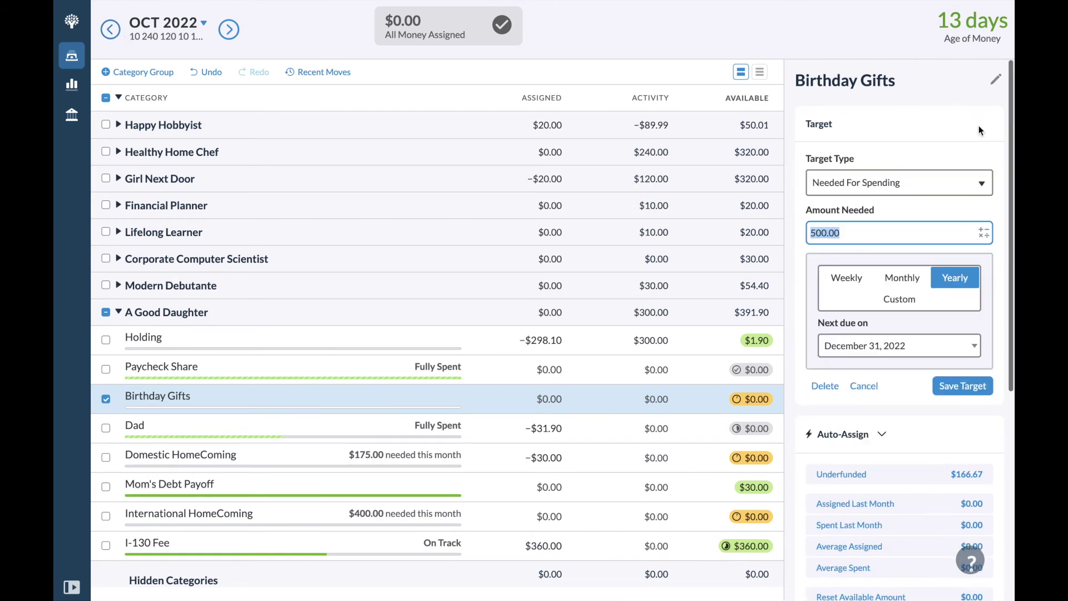
left_click(965, 385)
left_click(337, 430)
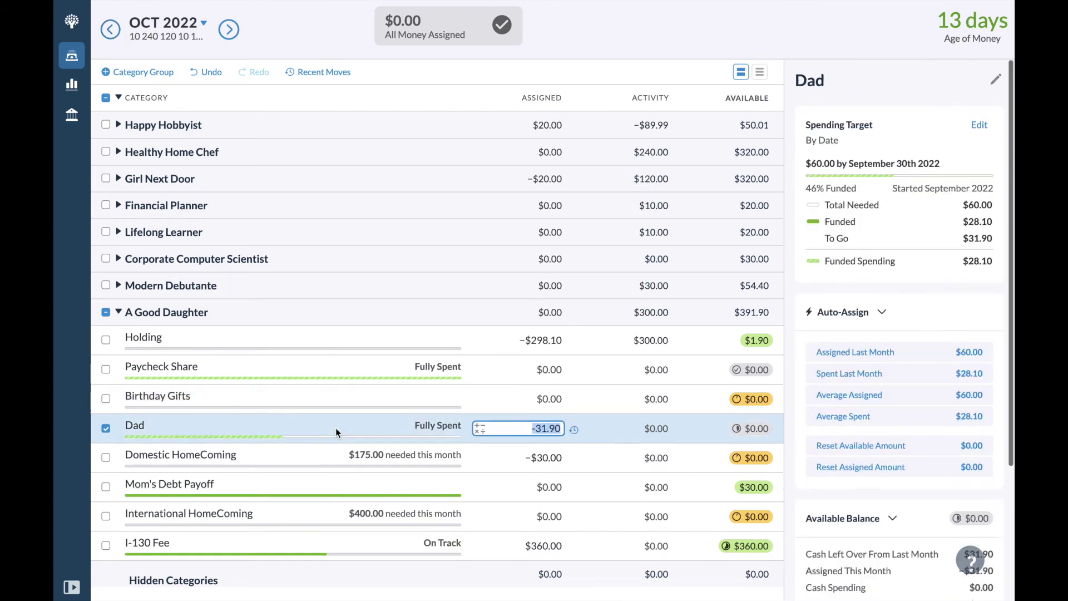
left_click(337, 392)
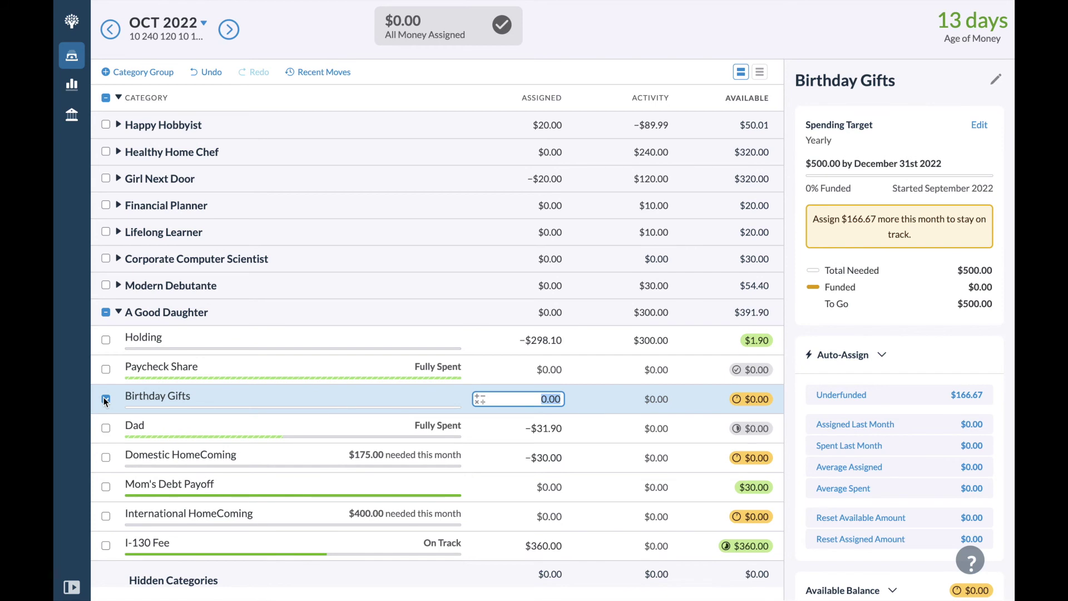
left_click(106, 545)
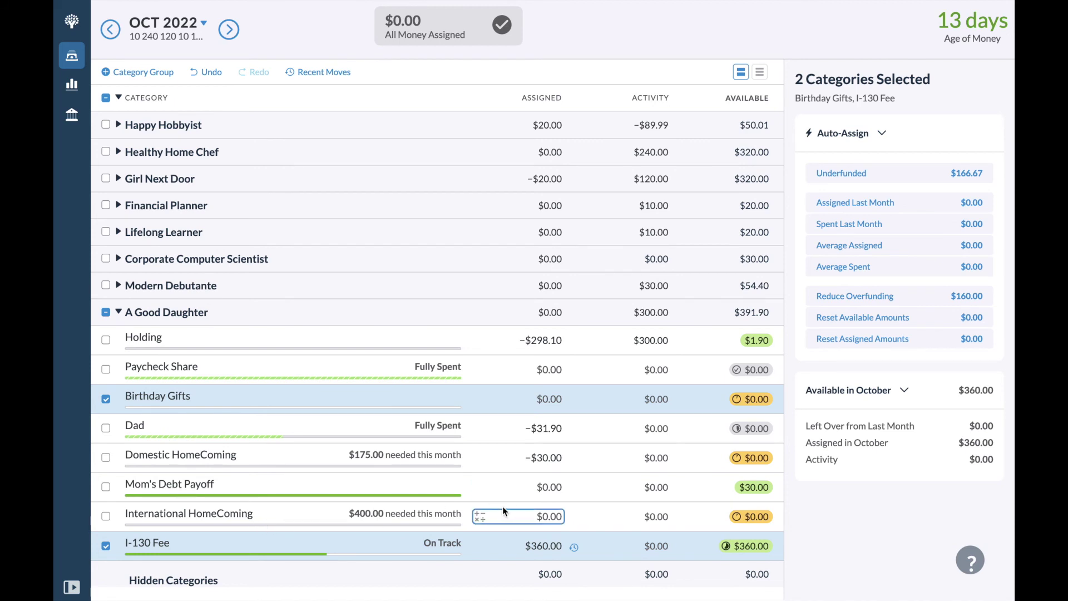
- Start a Mom's Debt Payoff target needing $6,000
left_click(457, 473)
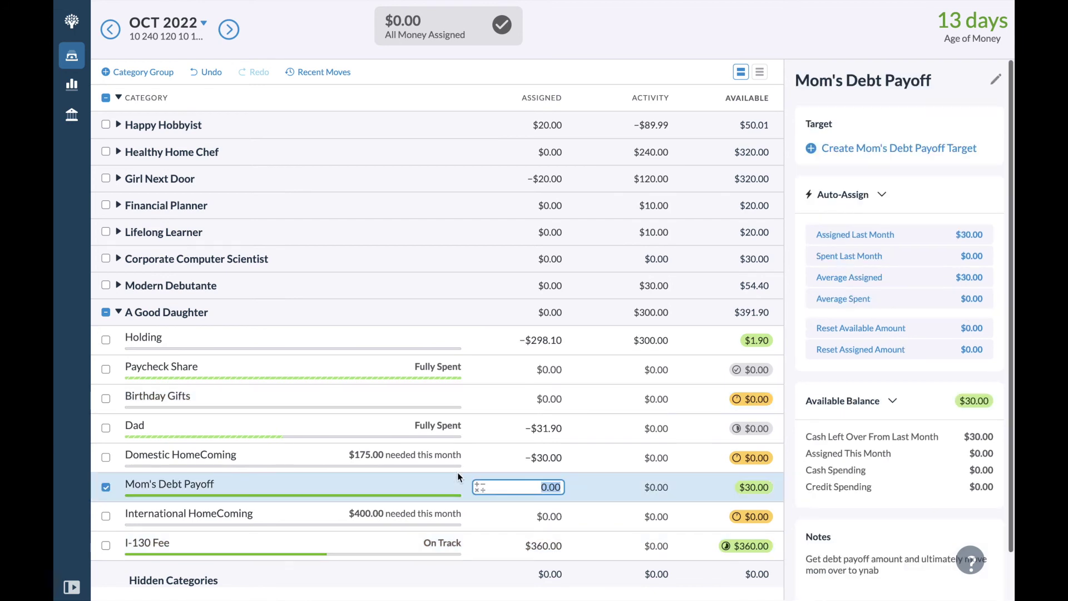
left_click(931, 149)
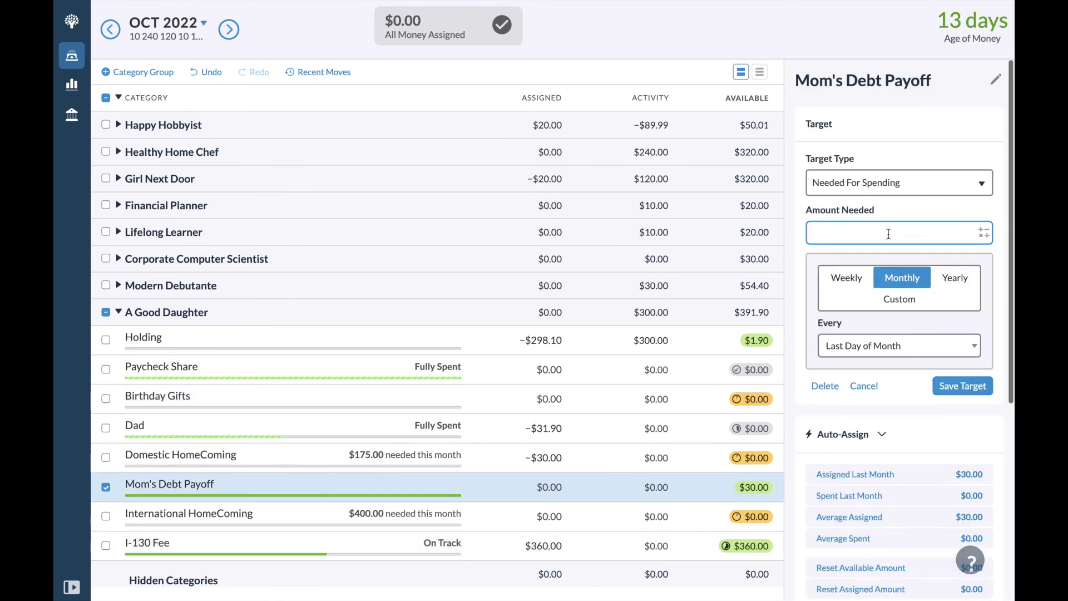
type("6,000")
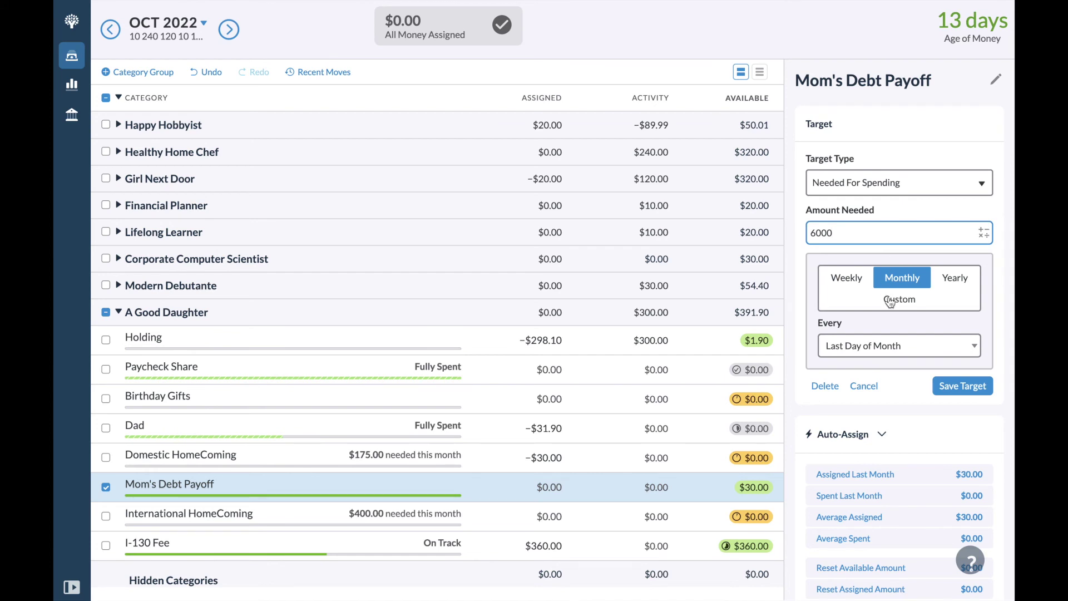
left_click(928, 347)
- Give the target a custom due date of March 31, 2023 and save it
left_click(928, 348)
left_click(893, 299)
left_click(910, 327)
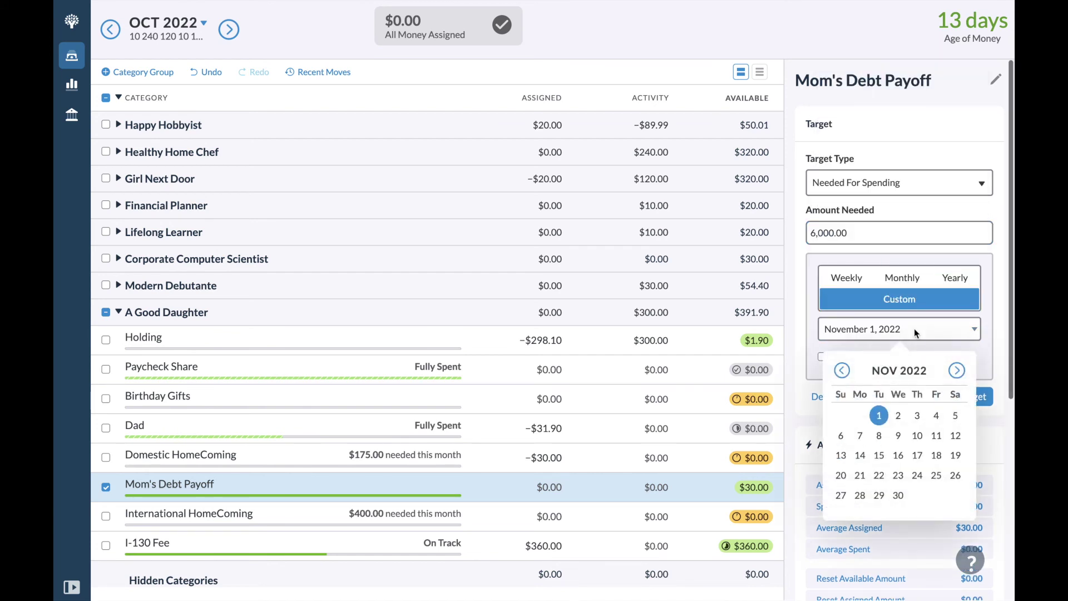
left_click(962, 378)
left_click(962, 377)
left_click(961, 377)
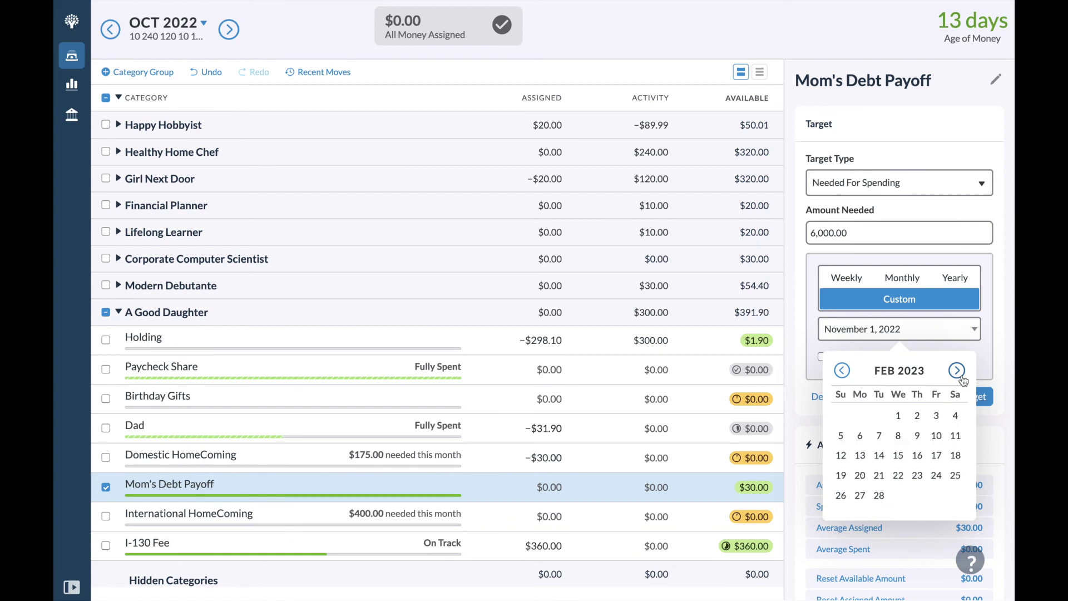
left_click(961, 377)
left_click(939, 496)
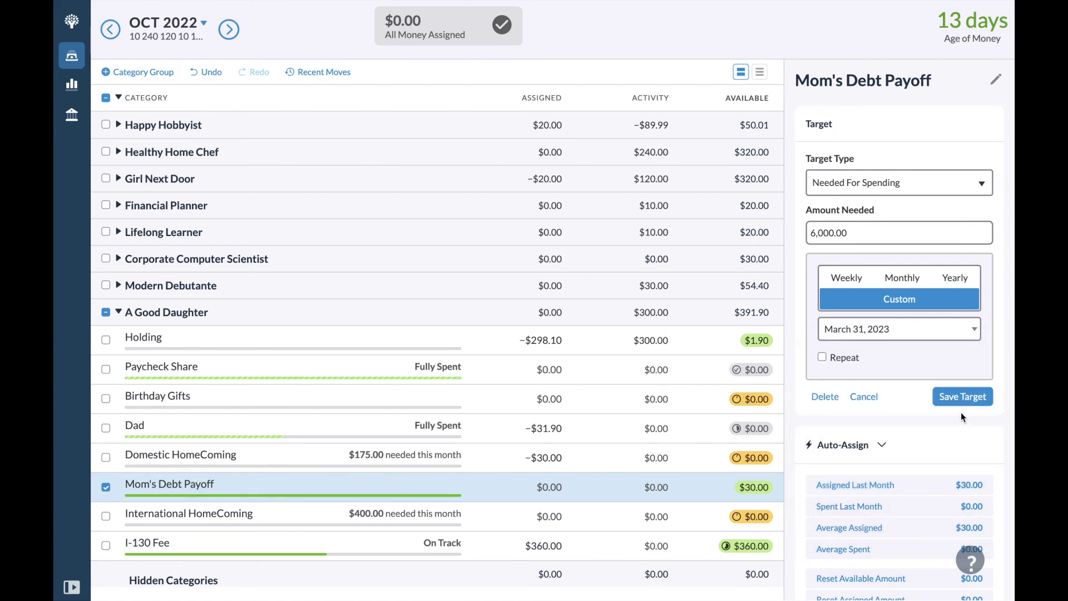
left_click(955, 398)
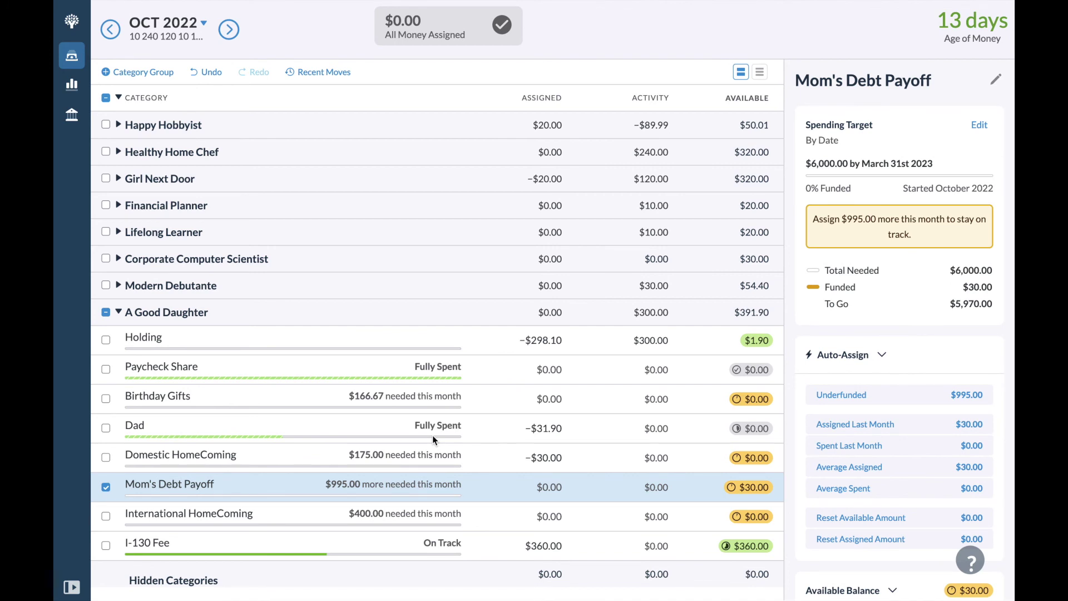
left_click(768, 341)
- Cancel moving Holding's $1.90, leaving Holding unchanged
left_click(752, 443)
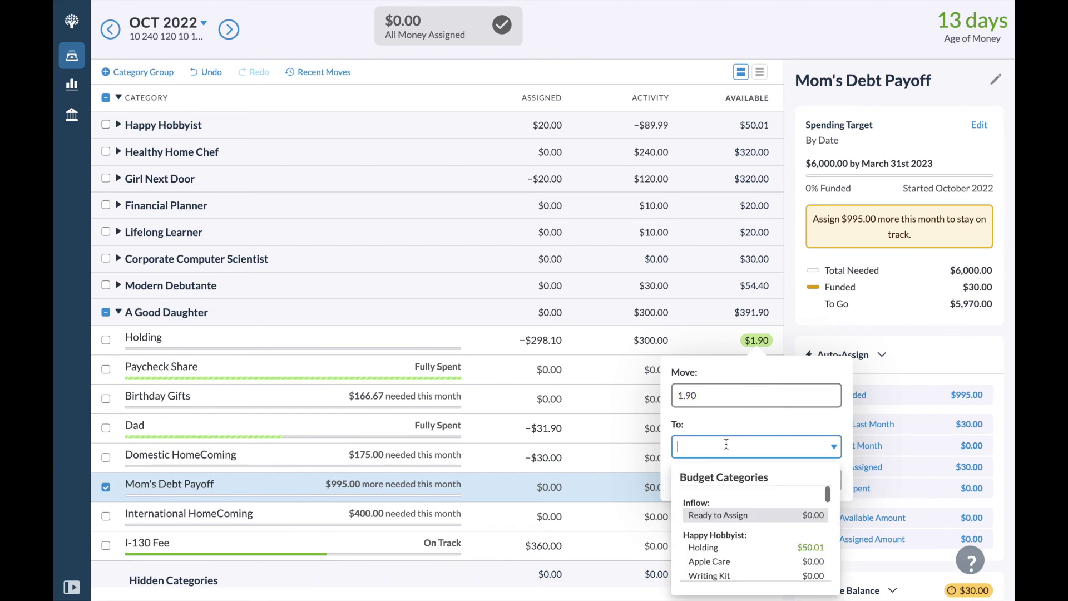
left_click(687, 429)
left_click(760, 477)
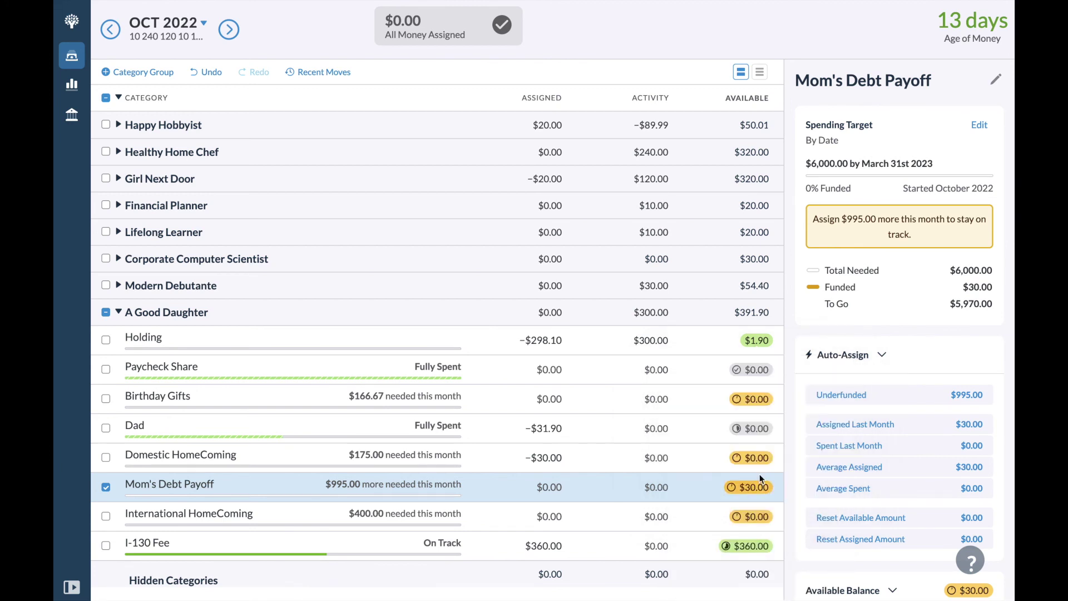
left_click(107, 487)
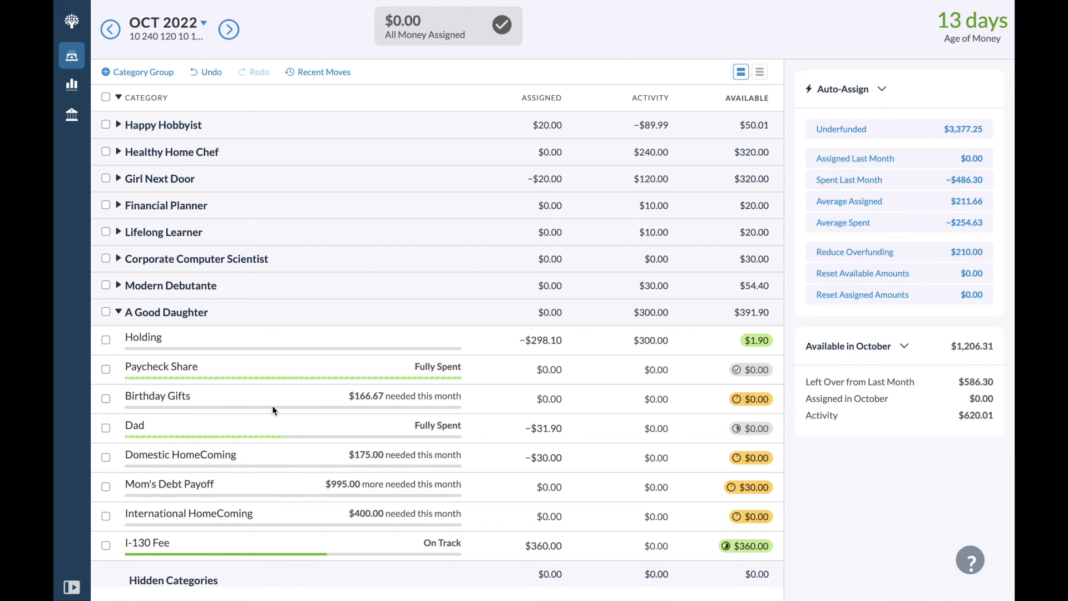
- Switch to November 2022 and check what Birthday Gifts and I-130 Fee still need
left_click(228, 30)
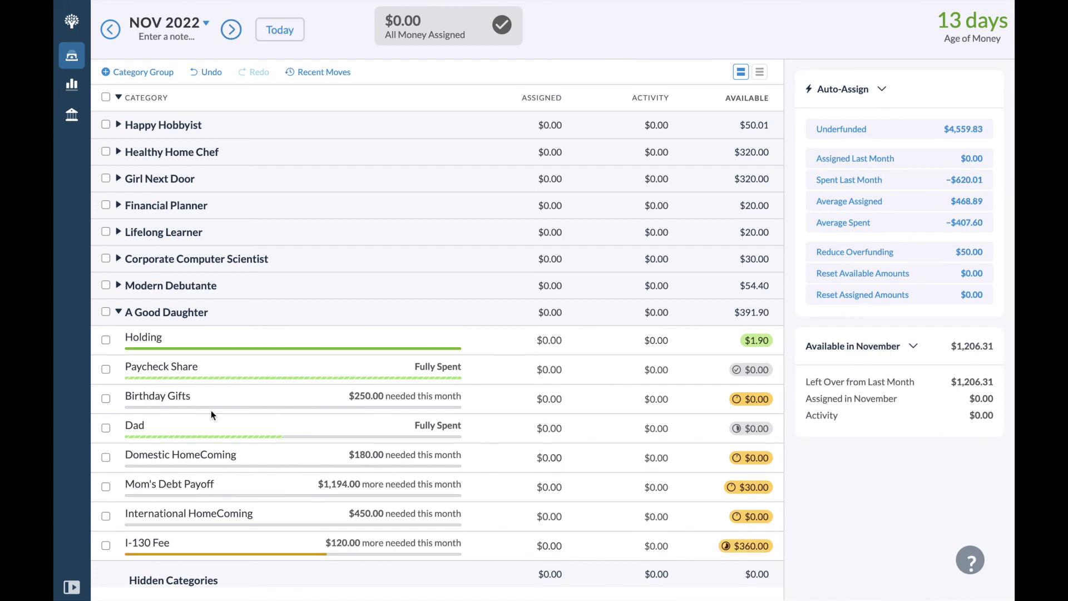
left_click(107, 399)
left_click(106, 546)
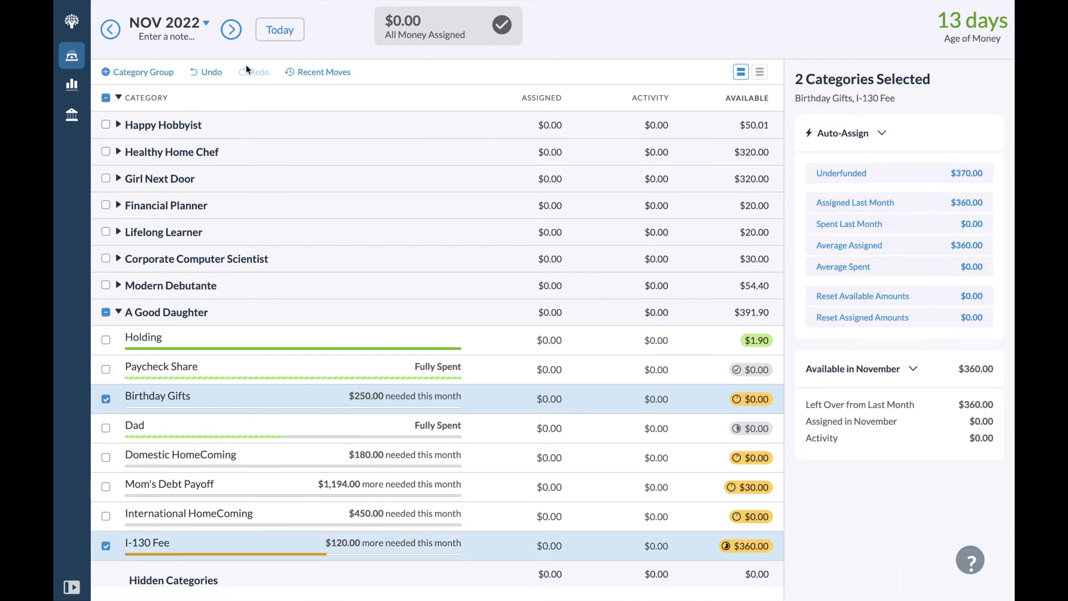
left_click(103, 397)
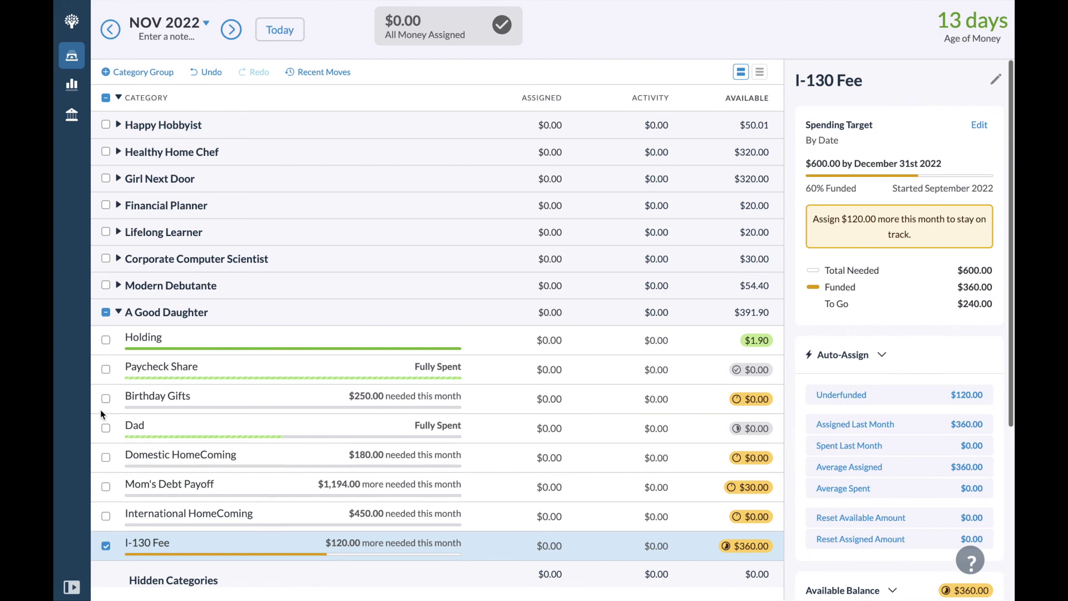
left_click(107, 543)
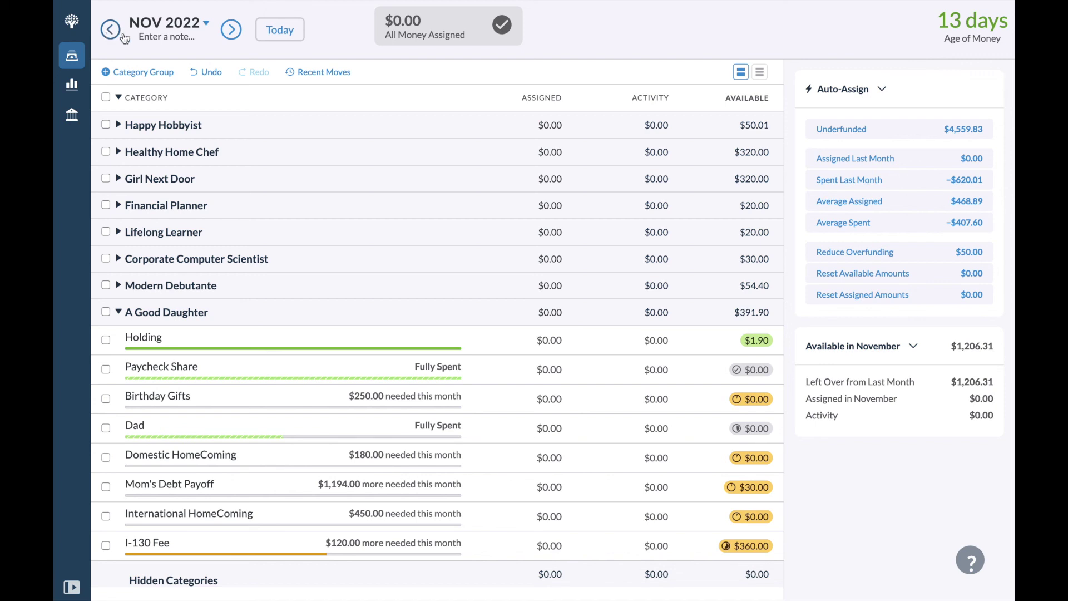
- Enter =250+120+50 in B9 so Good Daughter shows 420.00
key("super+Tab")
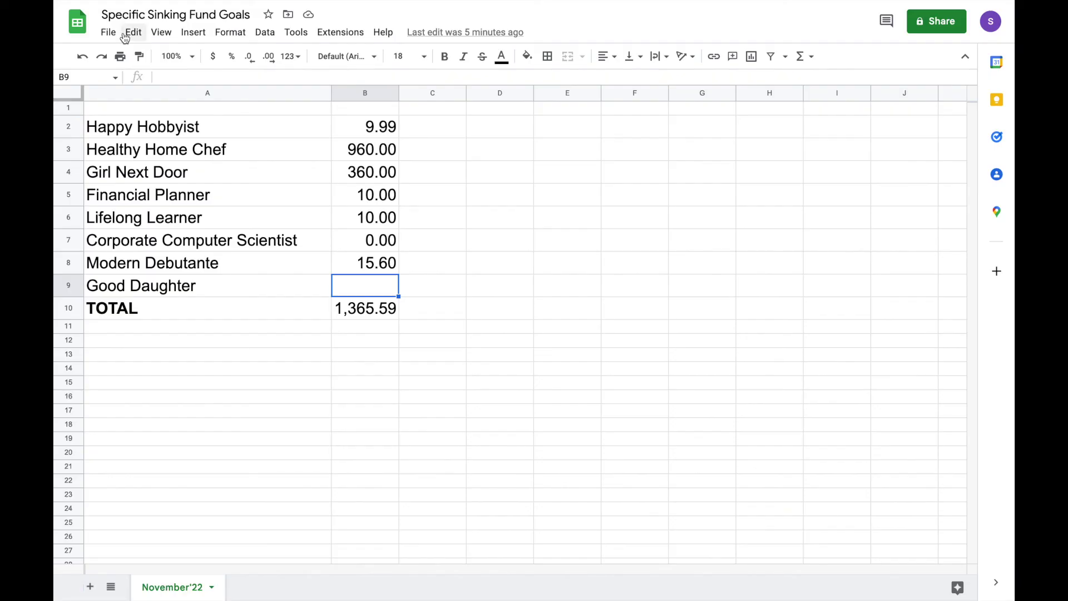
double_click(359, 284)
type("=2")
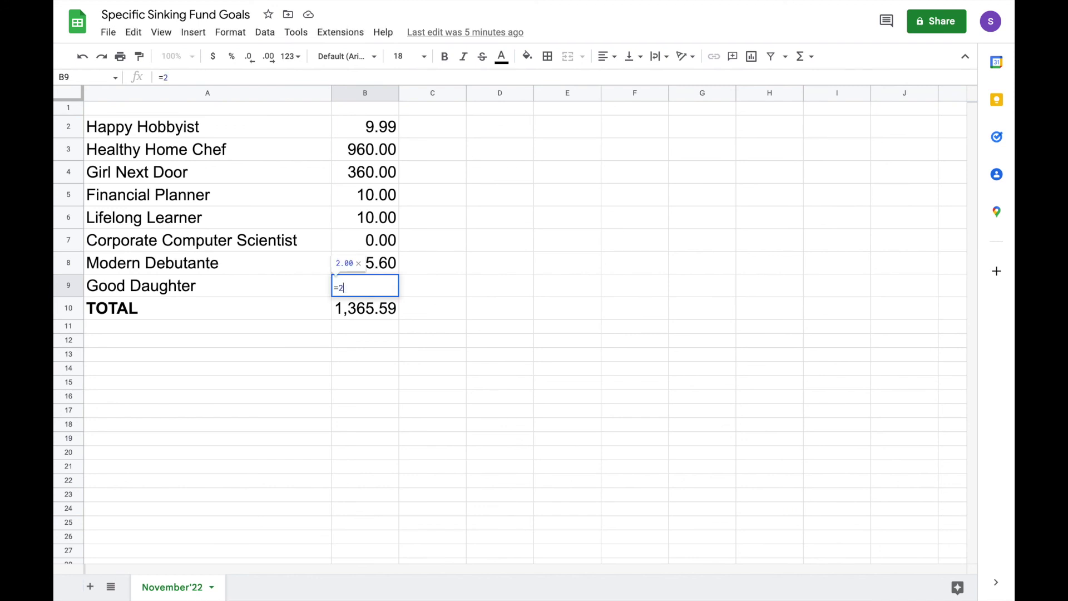
type("50+120+50")
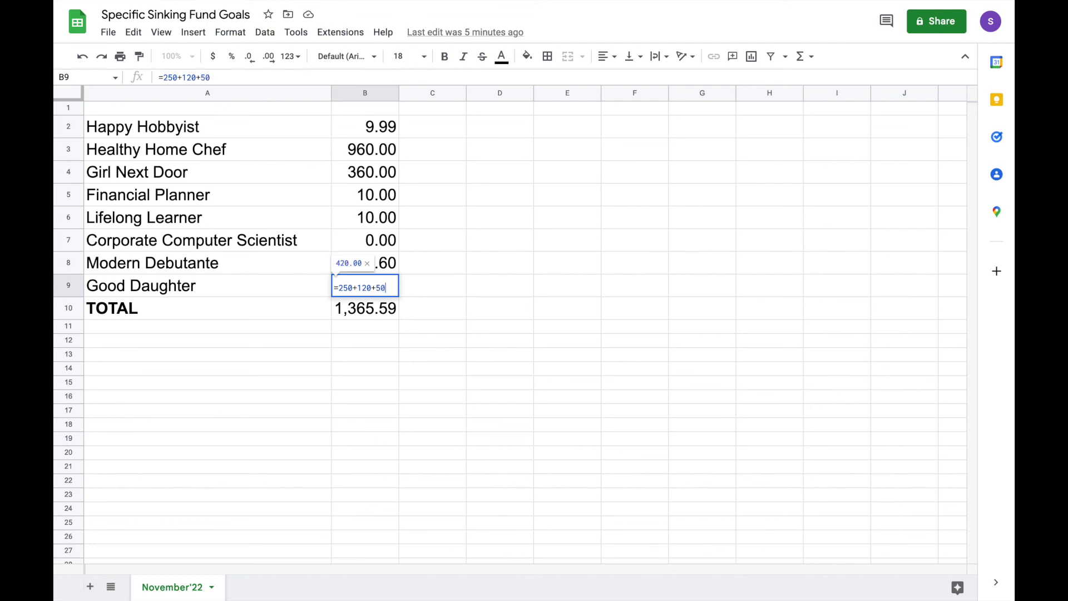
key("Return")
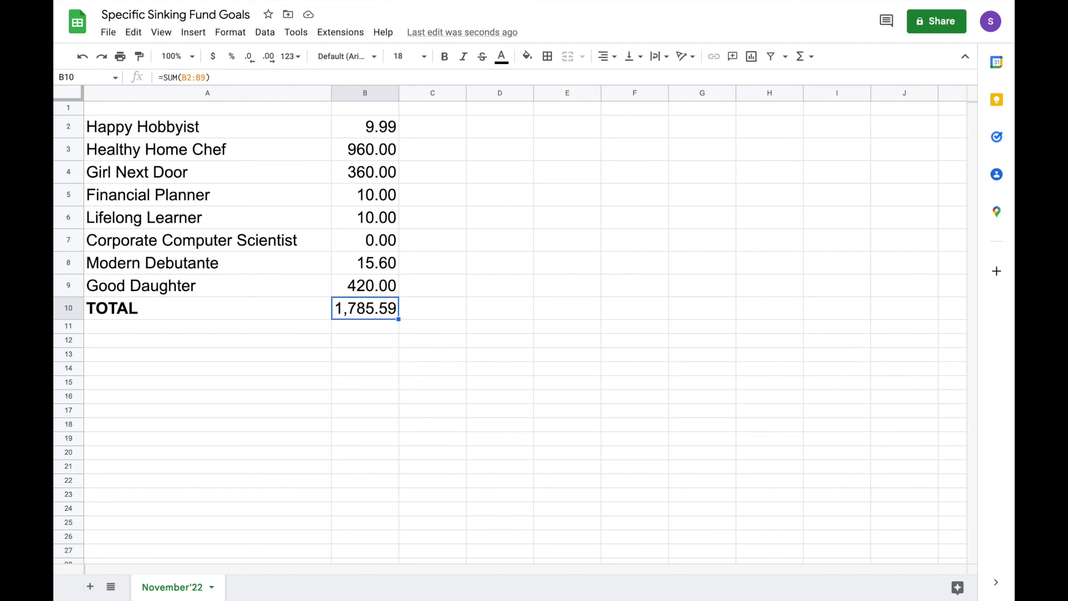
left_click(387, 139)
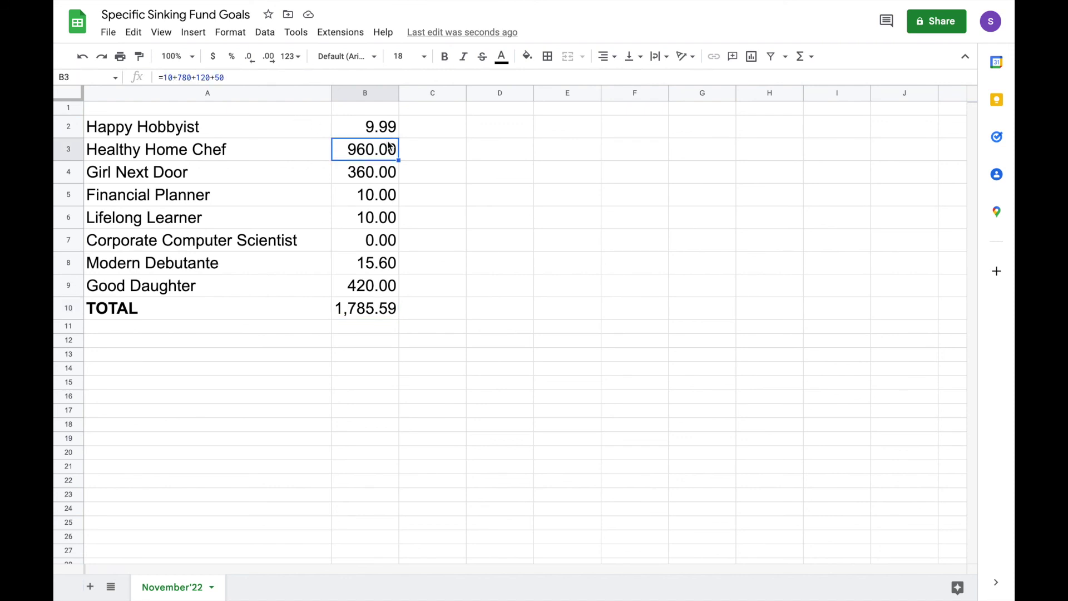
- Rewrite Good Daughter's B9 formula as =60+120, giving 180.00
left_click(385, 180)
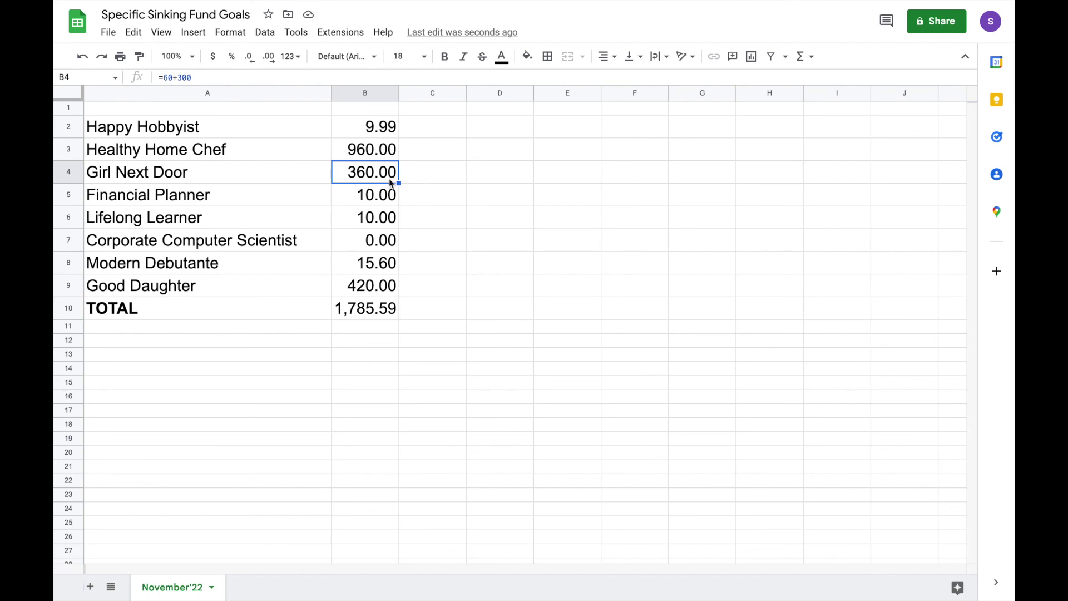
left_click(375, 293)
double_click(374, 293)
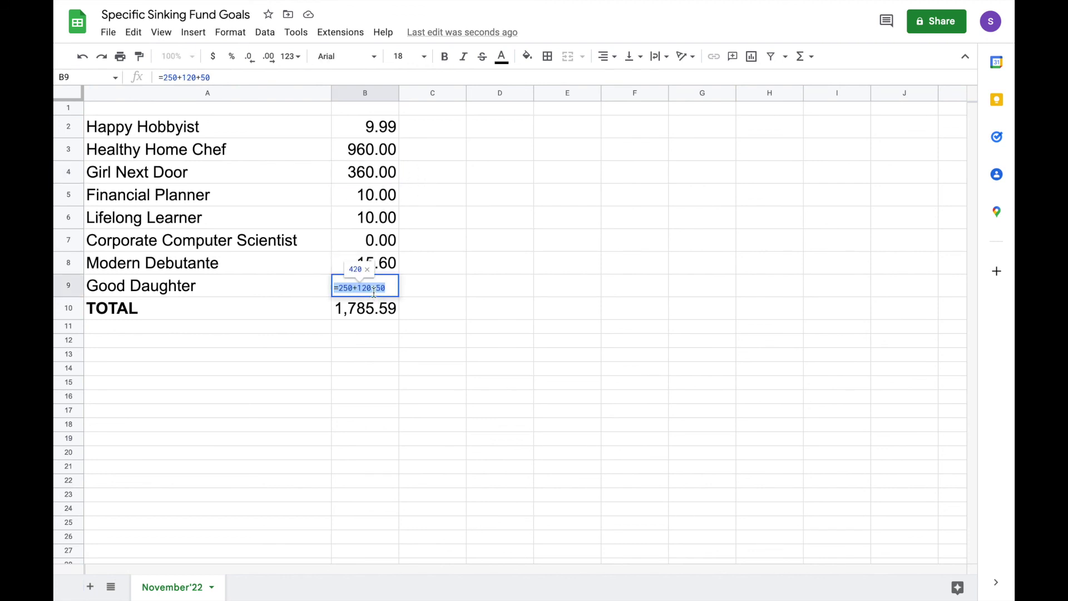
left_click(373, 288)
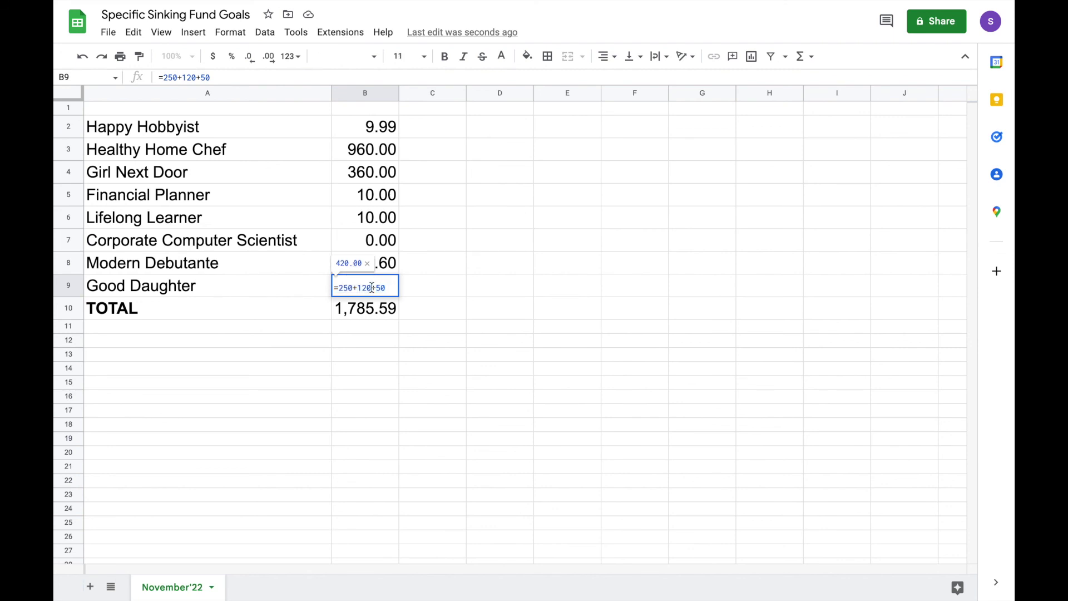
left_click_drag(357, 287, 337, 288)
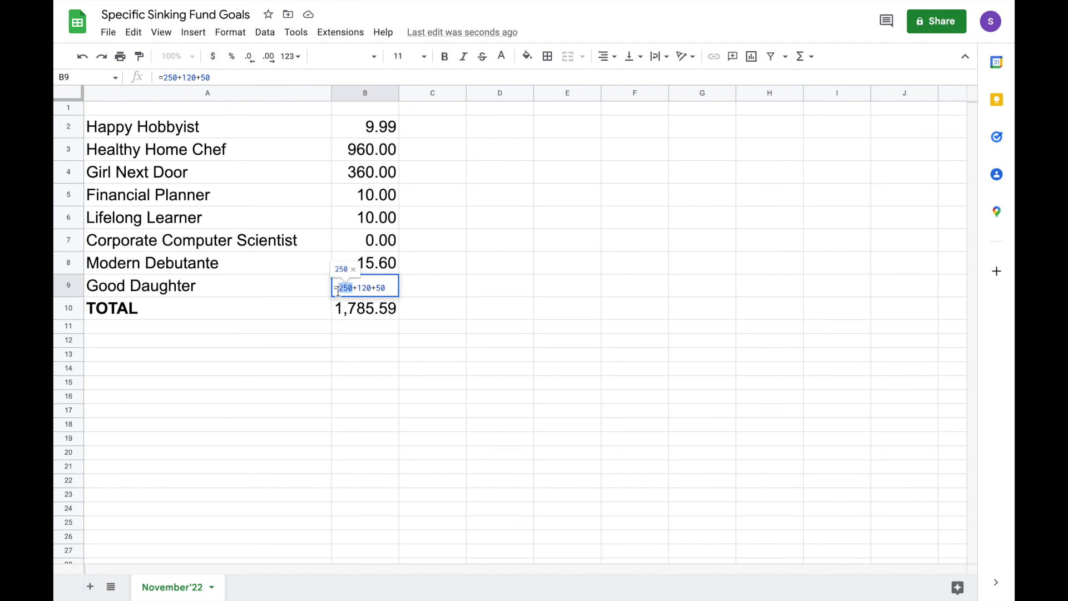
key("BackSpace")
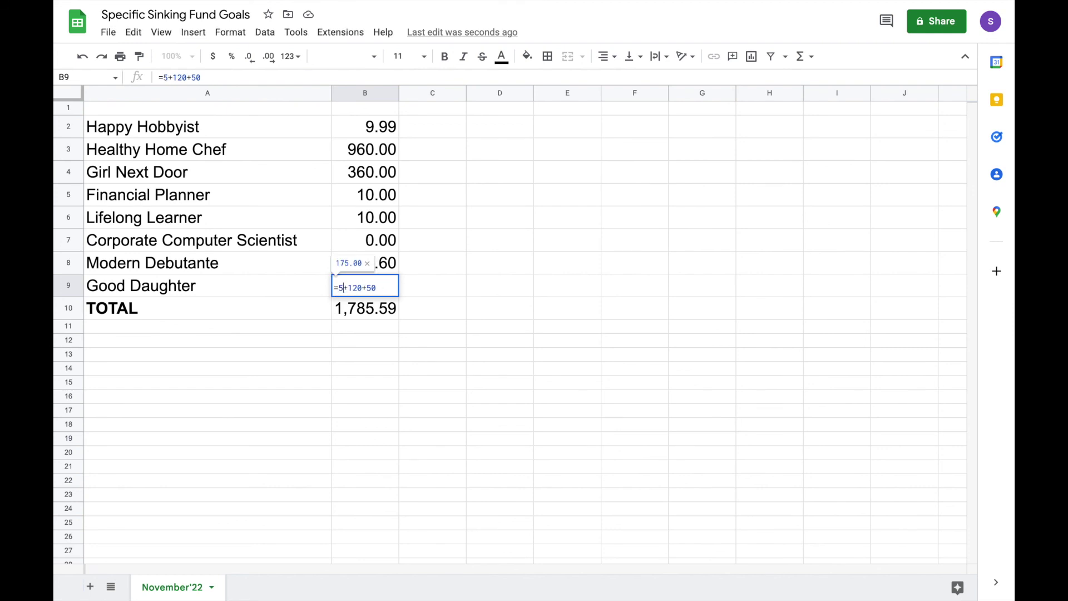
type("60")
key("BackSpace")
key("BackSpace")
key("BackSpace")
key("Return")
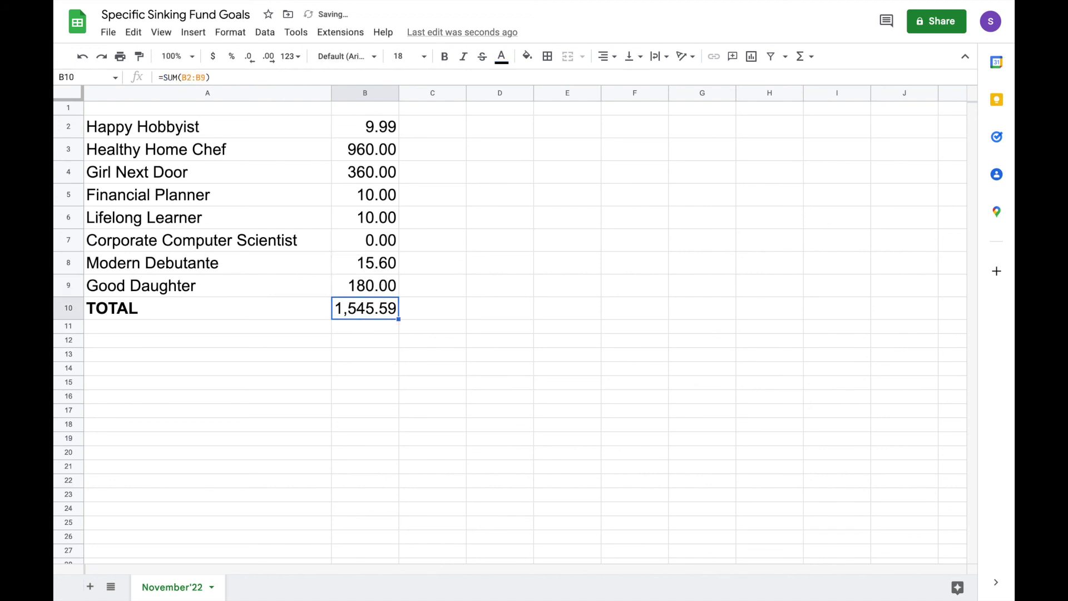
- Reopen B9 to review the =60+120 formula, leaving it unchanged
left_click(363, 284)
double_click(367, 279)
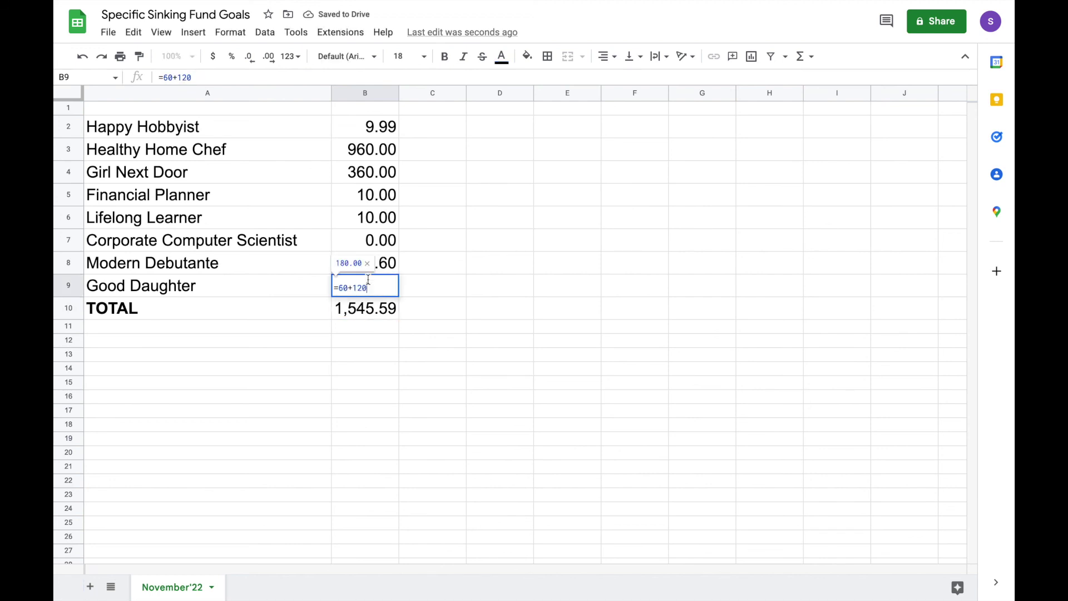
left_click_drag(368, 284, 351, 289)
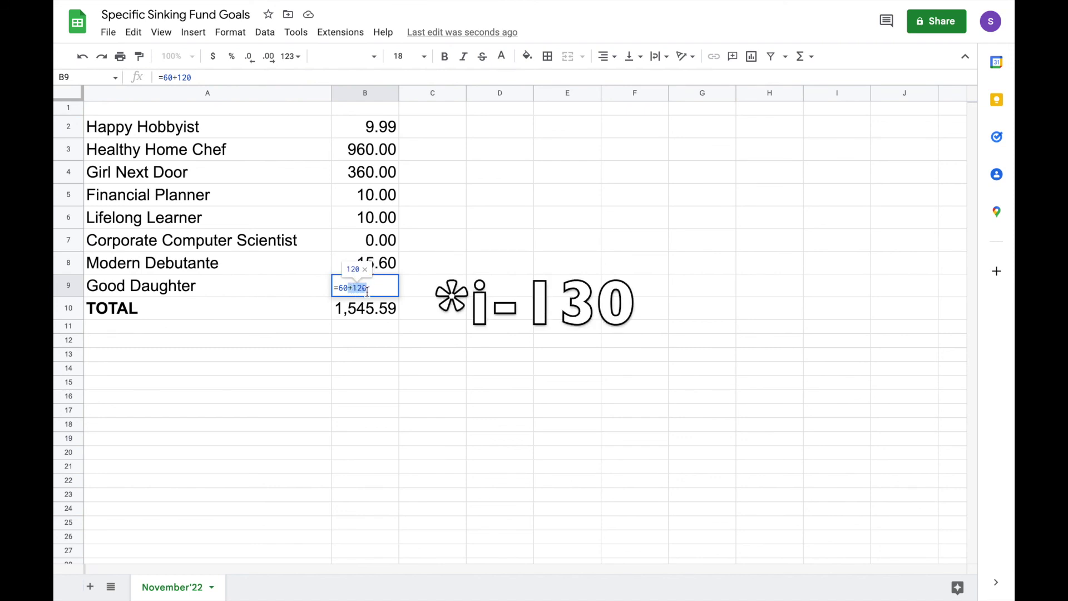
left_click(346, 288)
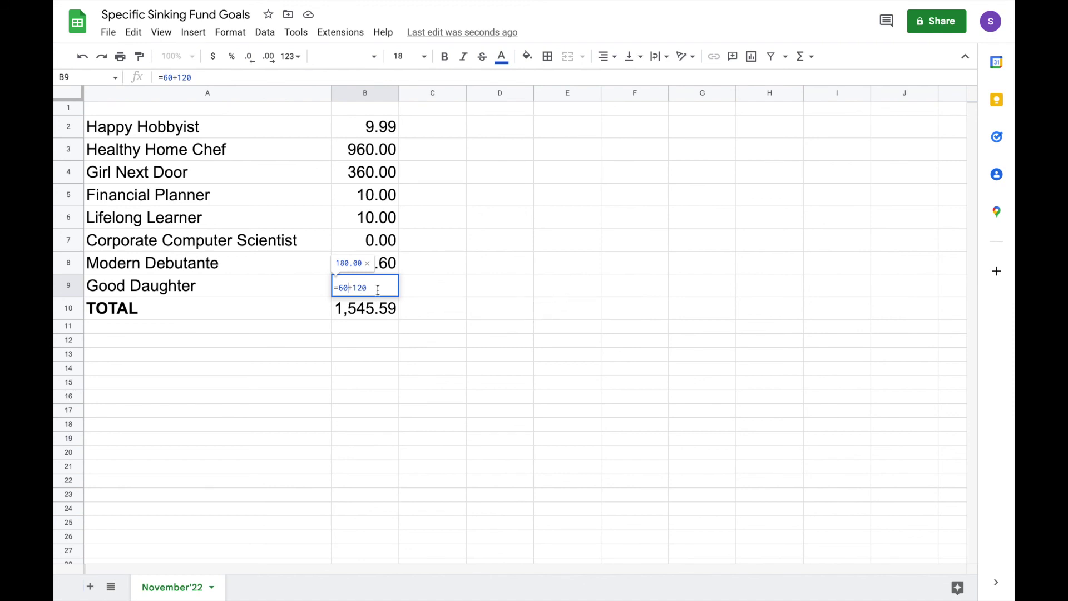
left_click(366, 338)
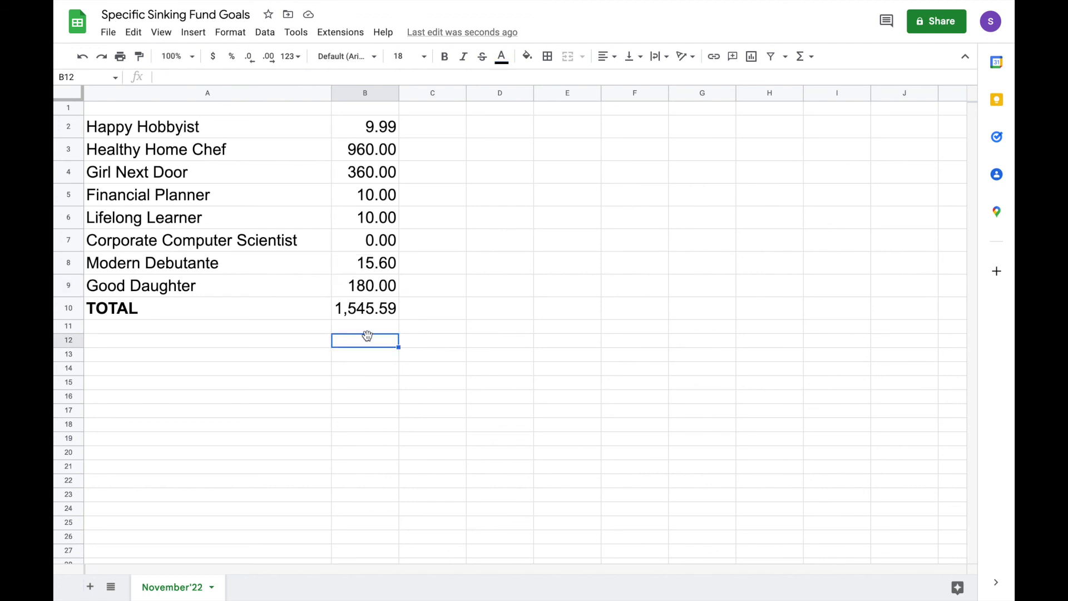
- Change Girl Next Door's B4 formula from =60+300 to =60+240
double_click(375, 172)
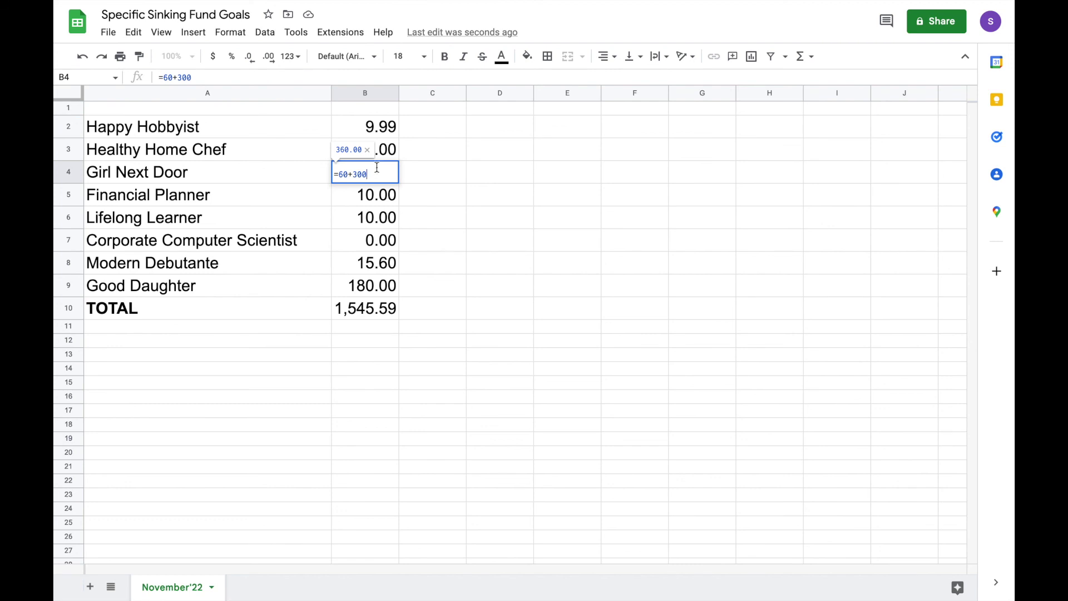
key("BackSpace")
key("BackSpace")
key("BackSpace")
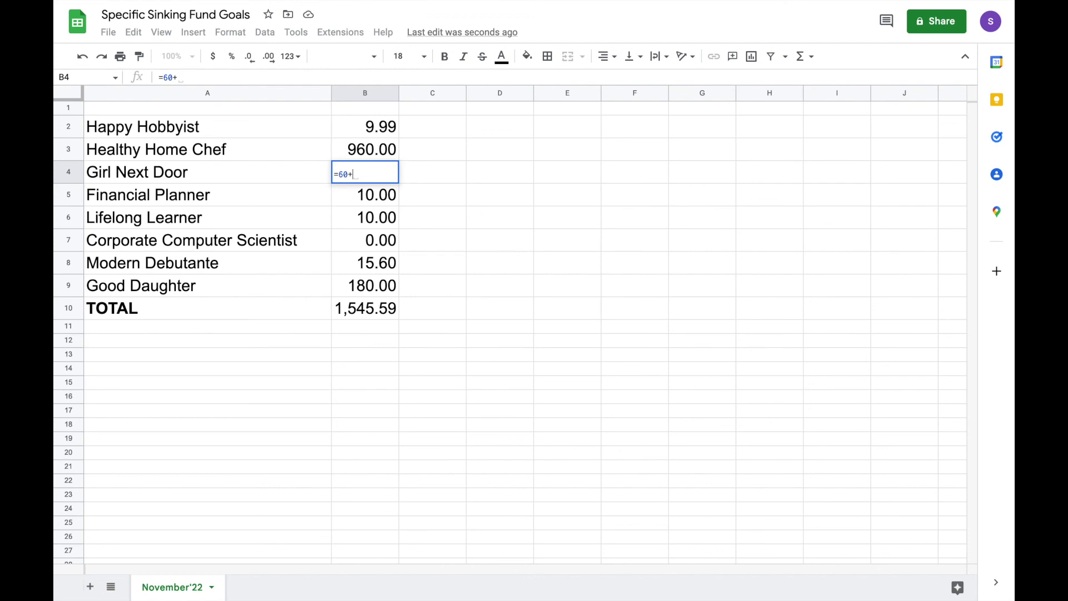
type("240")
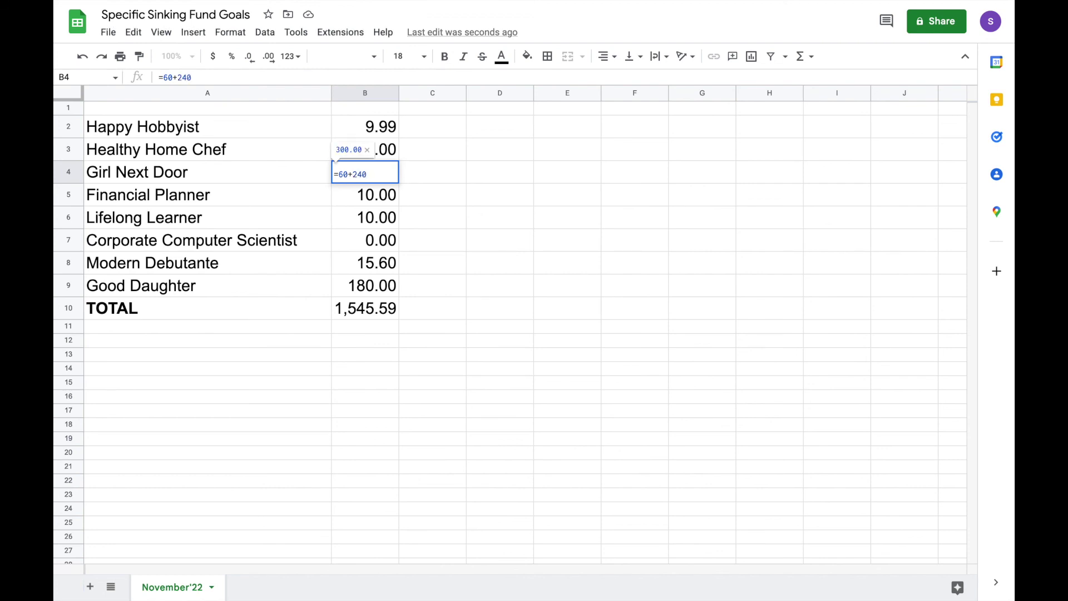
key("Return")
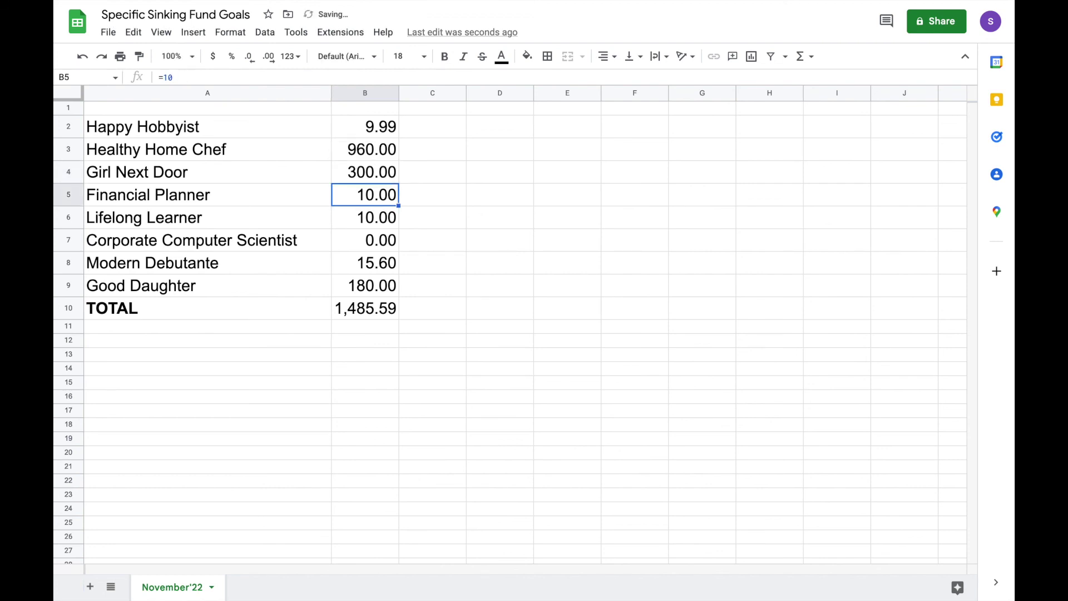
left_click(381, 330)
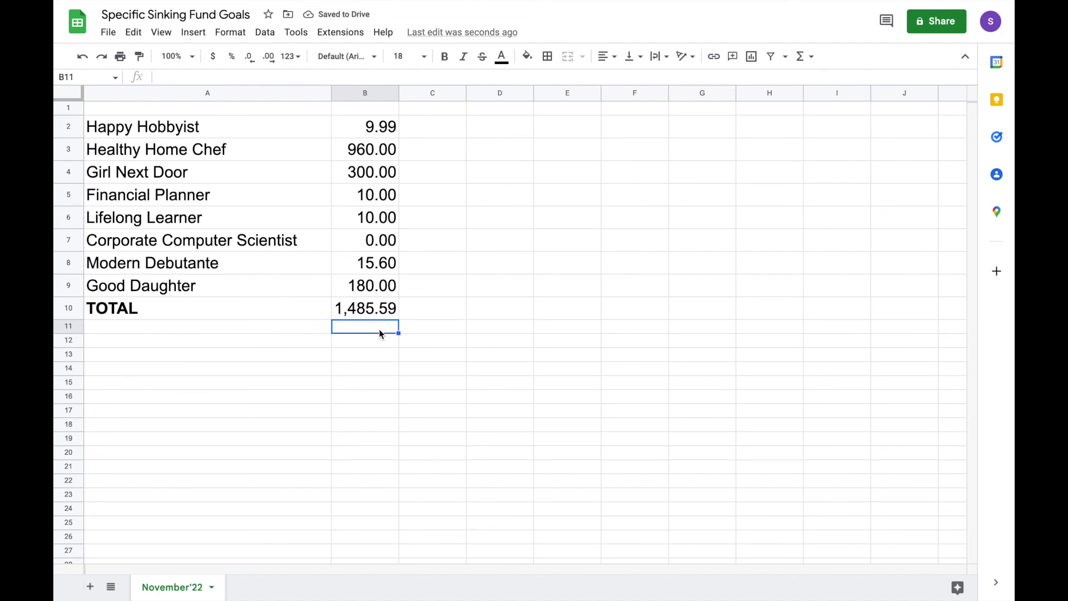